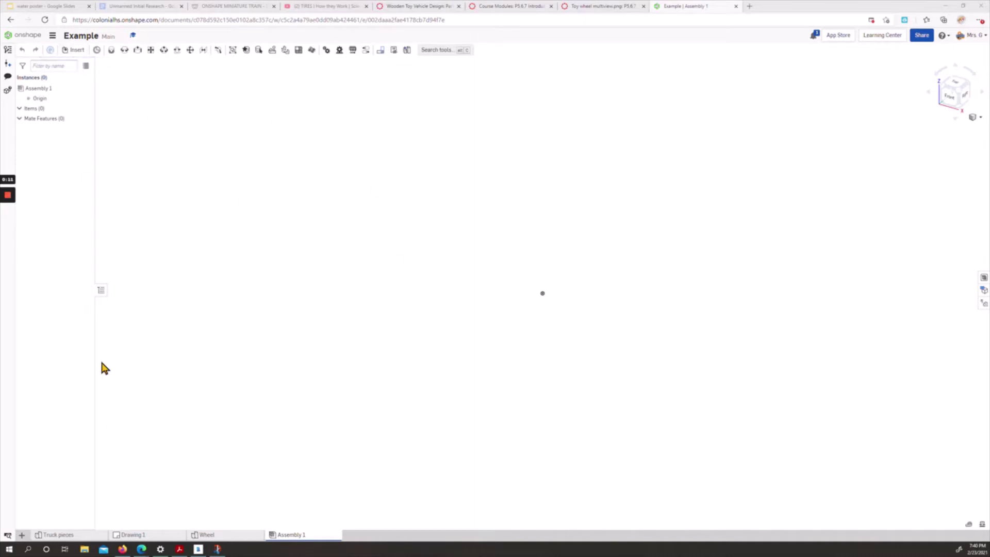
mouse_move(306, 540)
click(22, 536)
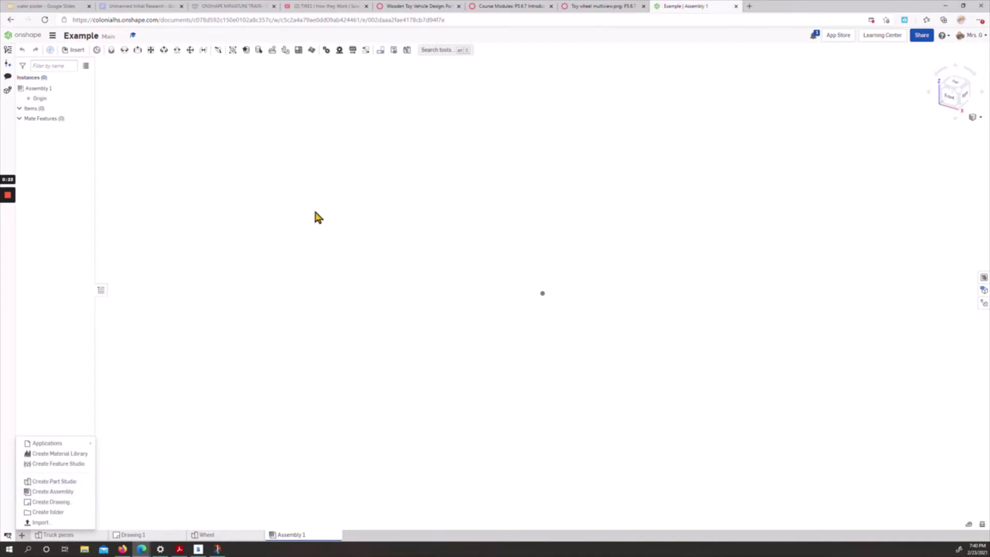
click(370, 177)
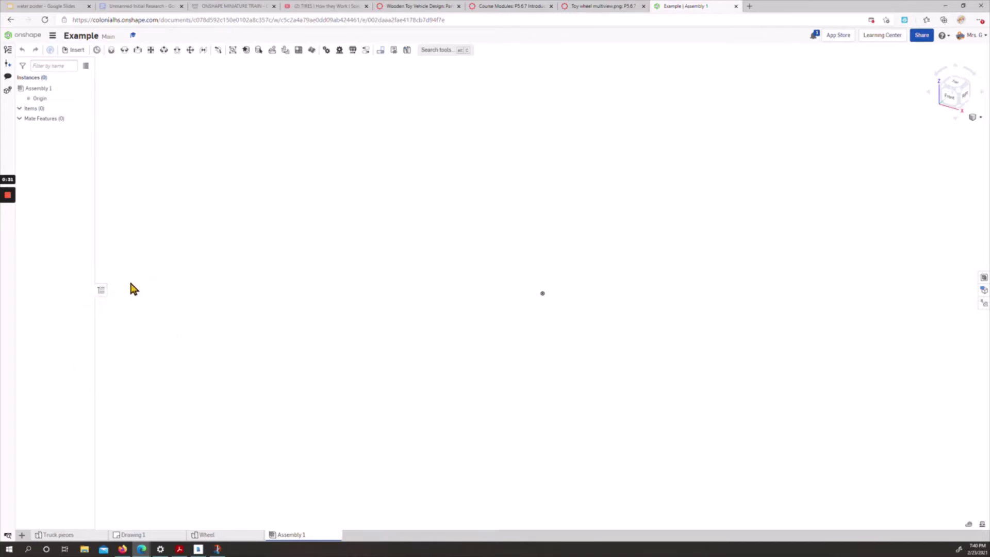
Insert all parts of the Truck pieces part studio into the assembly
click(66, 54)
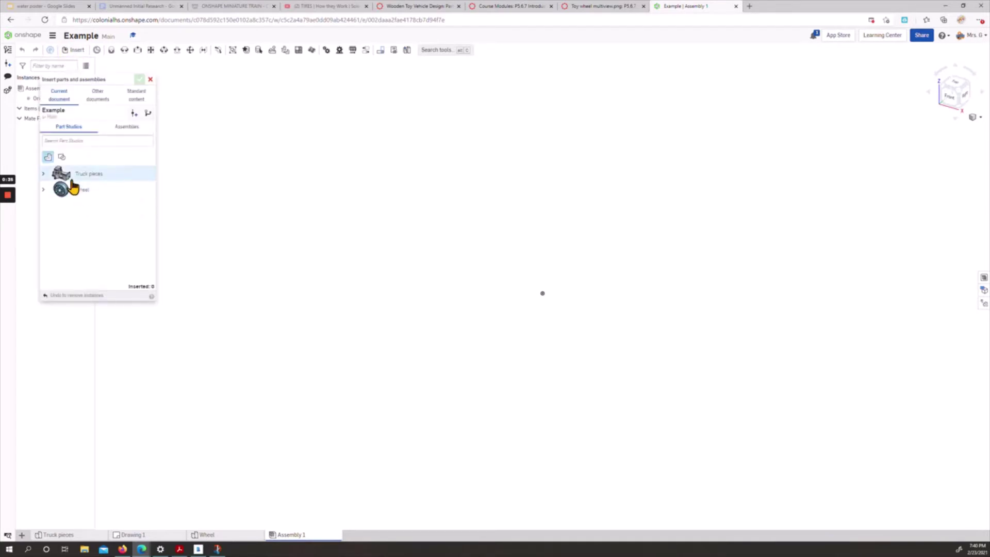
click(72, 185)
click(274, 192)
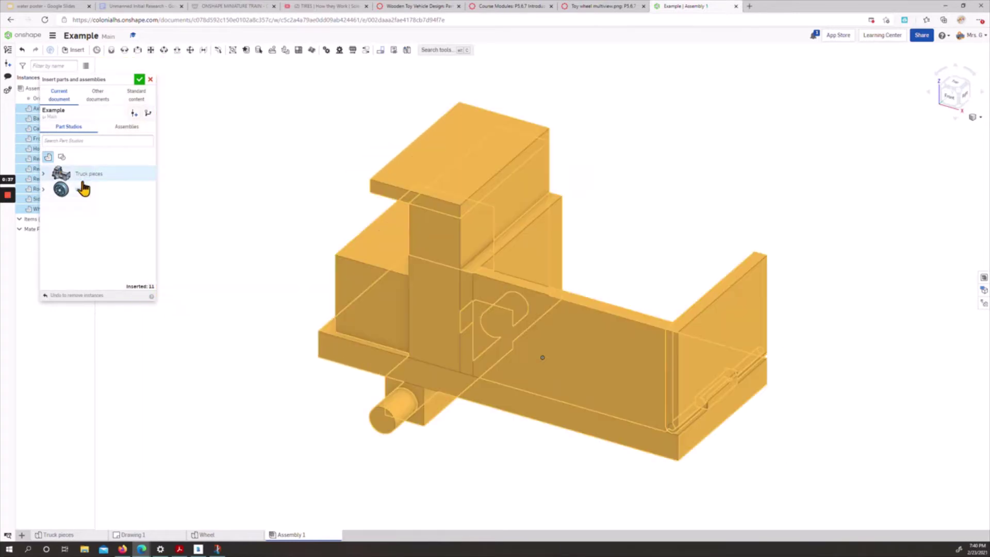
scroll(408, 217, up, 3)
scroll(407, 217, down, 3)
click(281, 250)
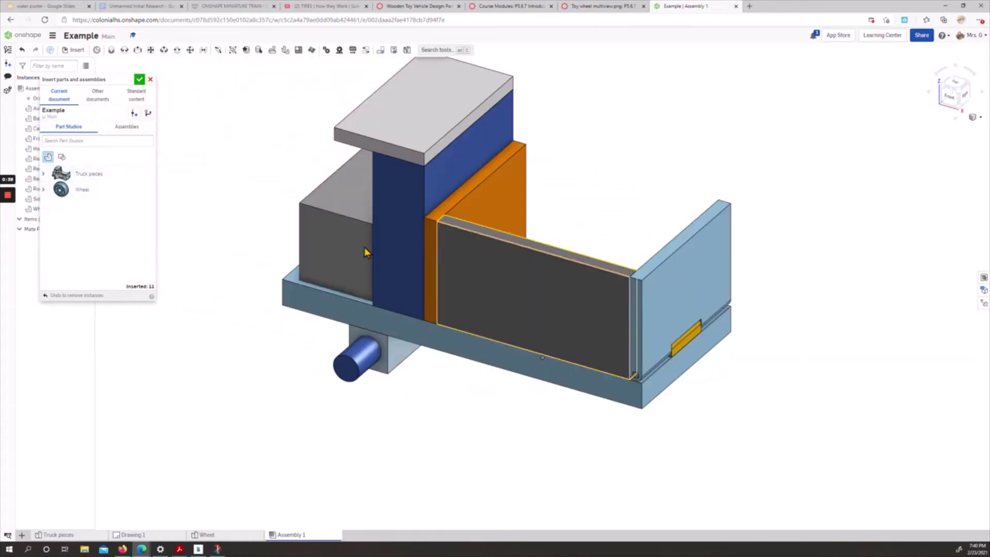
Insert four instances of the wheel and place them in a row below and beside the truck
click(78, 190)
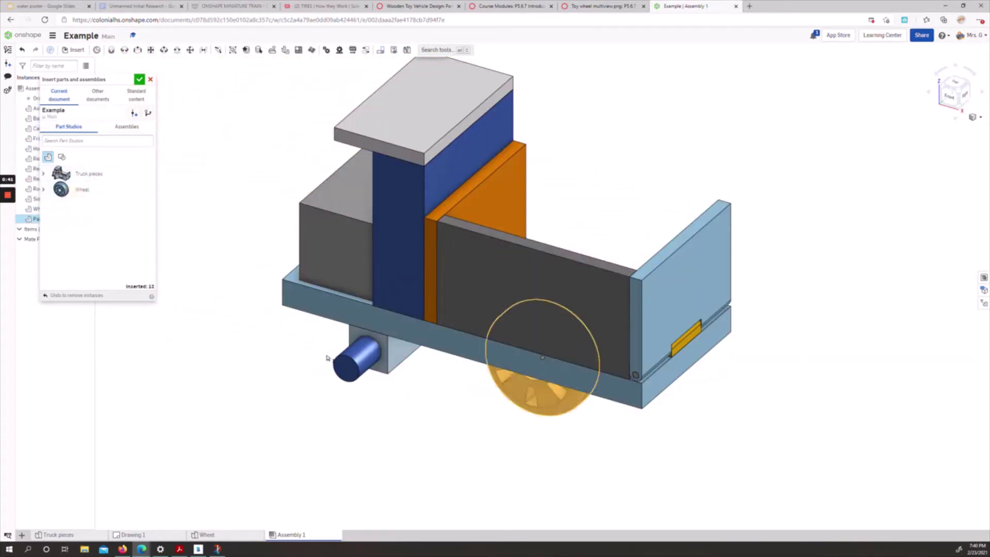
click(523, 403)
click(289, 407)
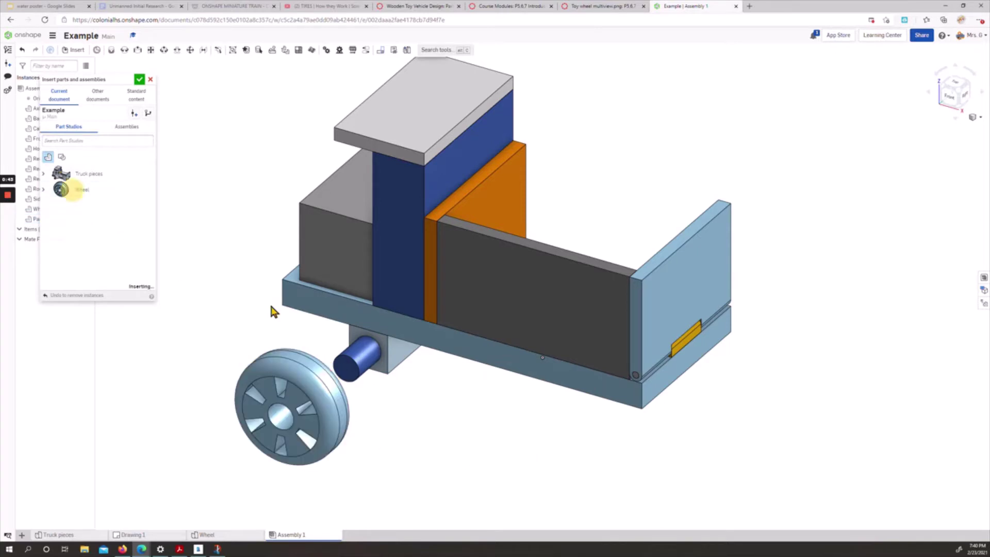
click(438, 444)
click(77, 189)
click(681, 465)
click(78, 189)
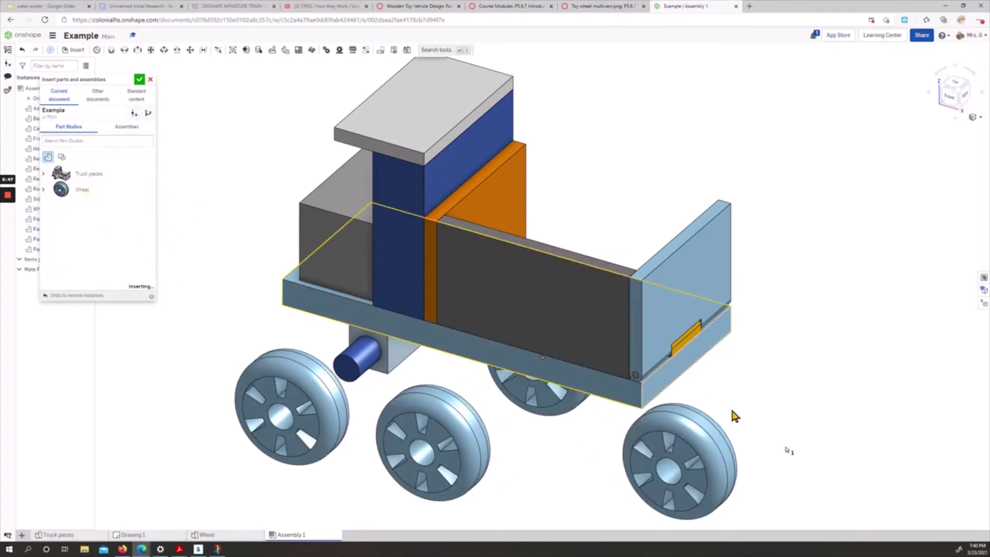
click(791, 432)
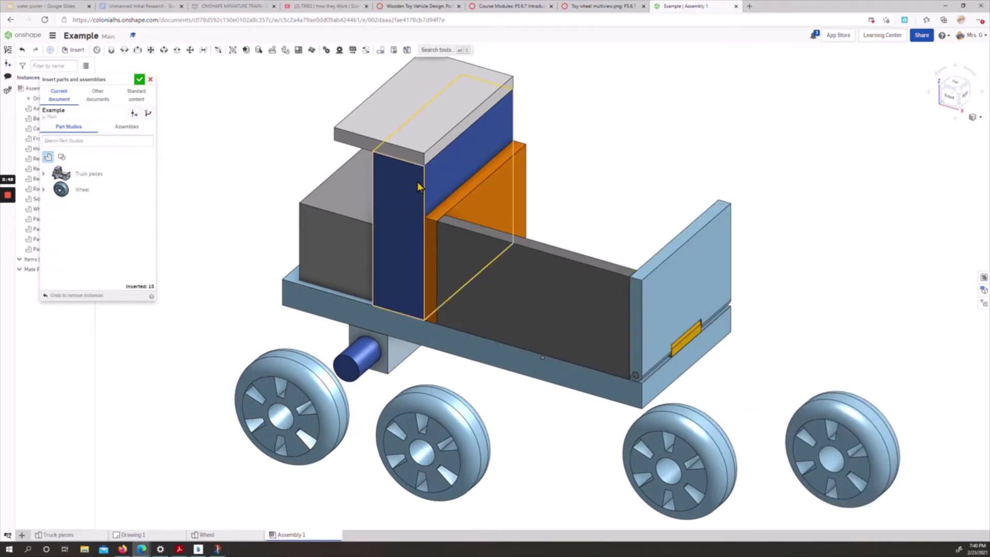
Insert a second axle and a second wheel block from Truck pieces, placing both beneath the rear of the base
click(44, 174)
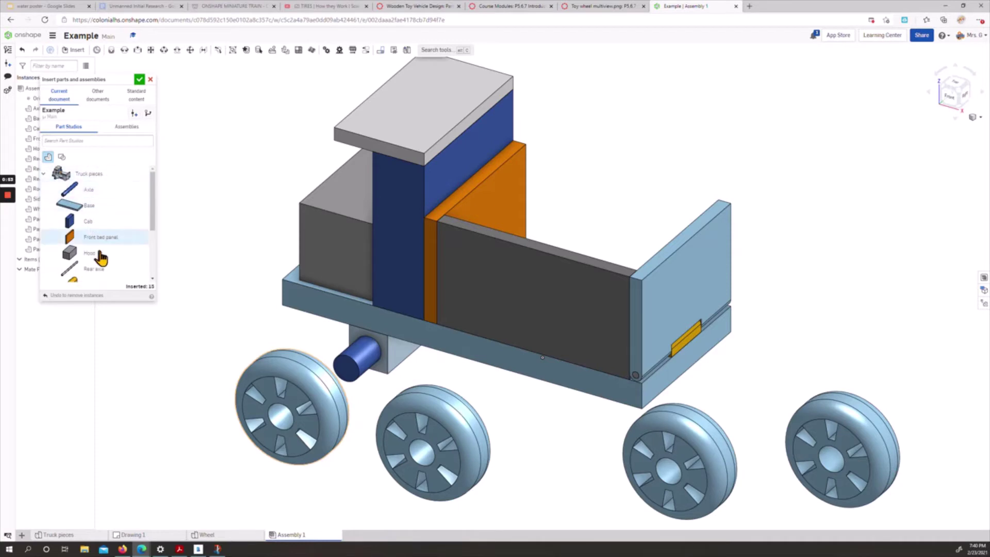
click(83, 196)
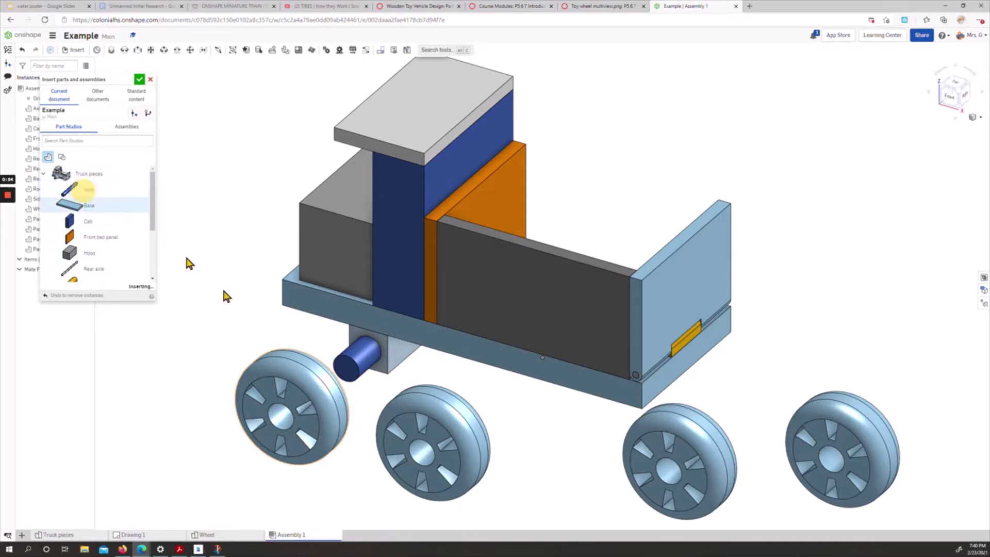
click(580, 435)
scroll(108, 254, down, 3)
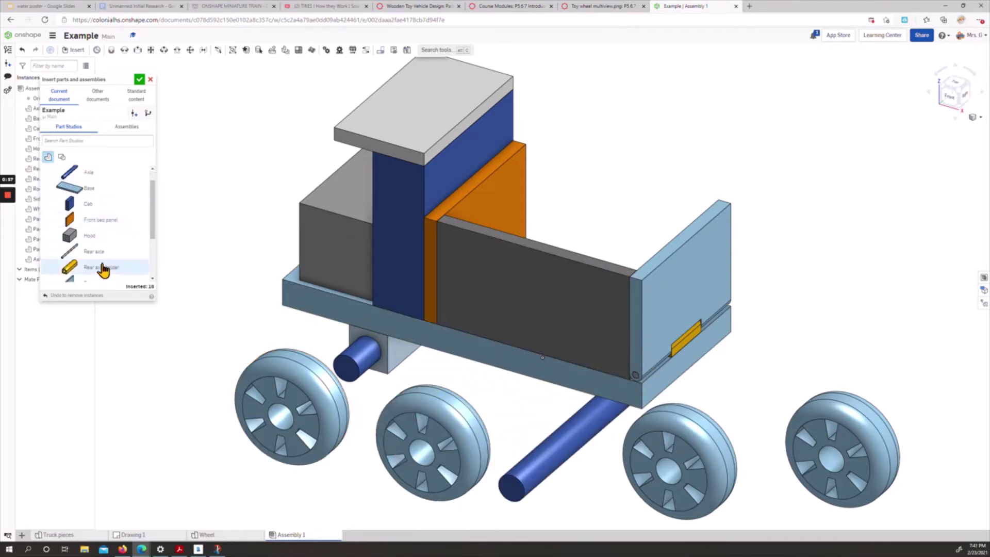
scroll(102, 273, down, 3)
click(96, 257)
click(562, 391)
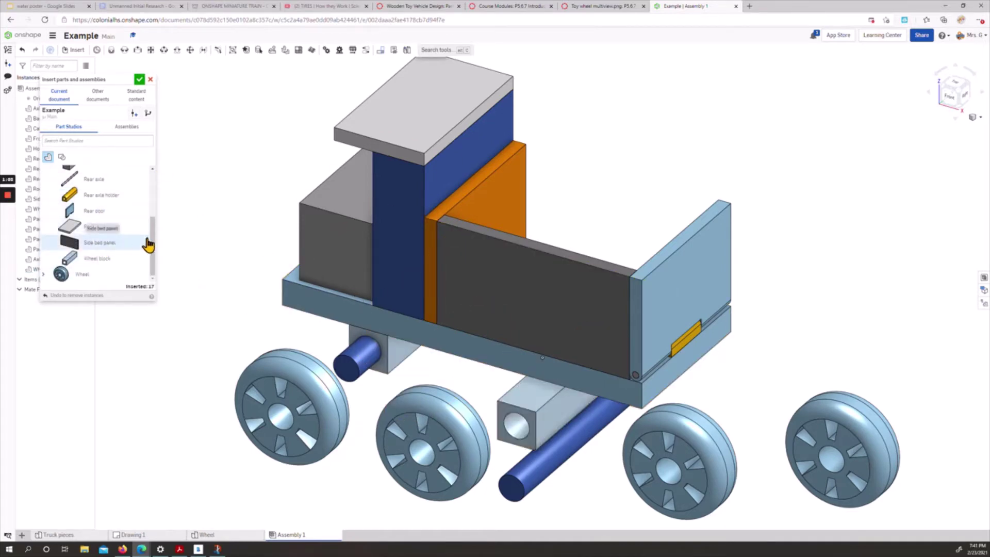
Insert a second side bed panel on the far side of the truck bed and finish inserting parts
click(94, 247)
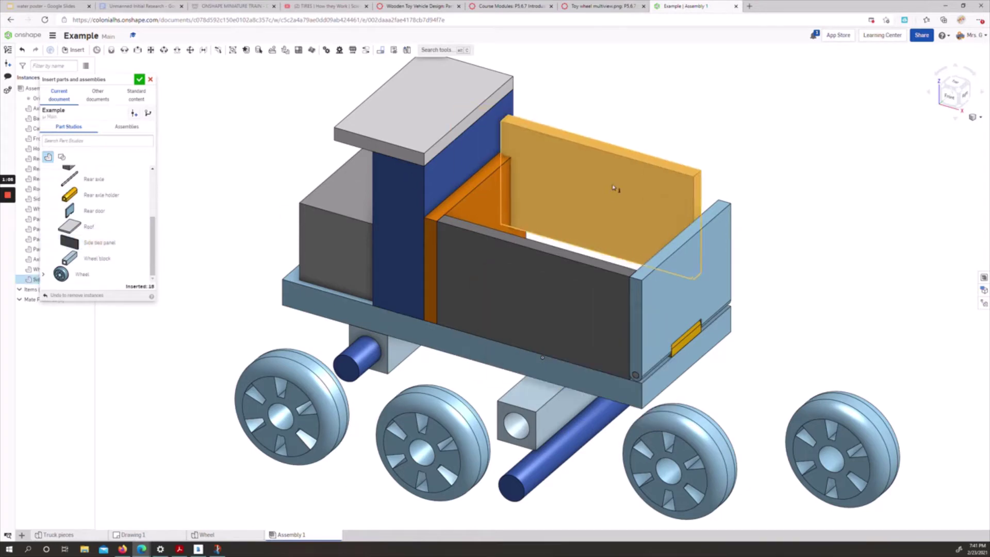
click(671, 191)
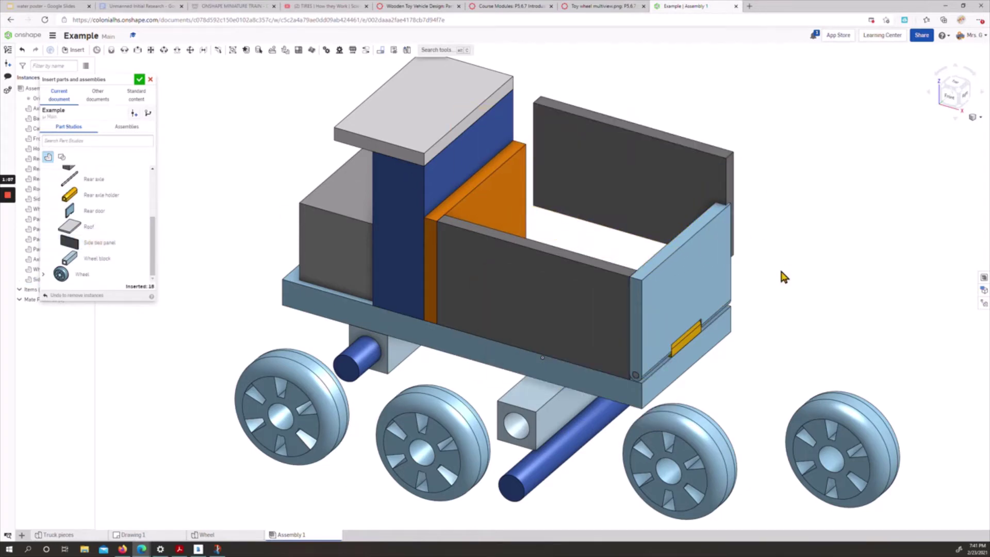
right_drag(784, 276, 802, 301)
right_click(800, 298)
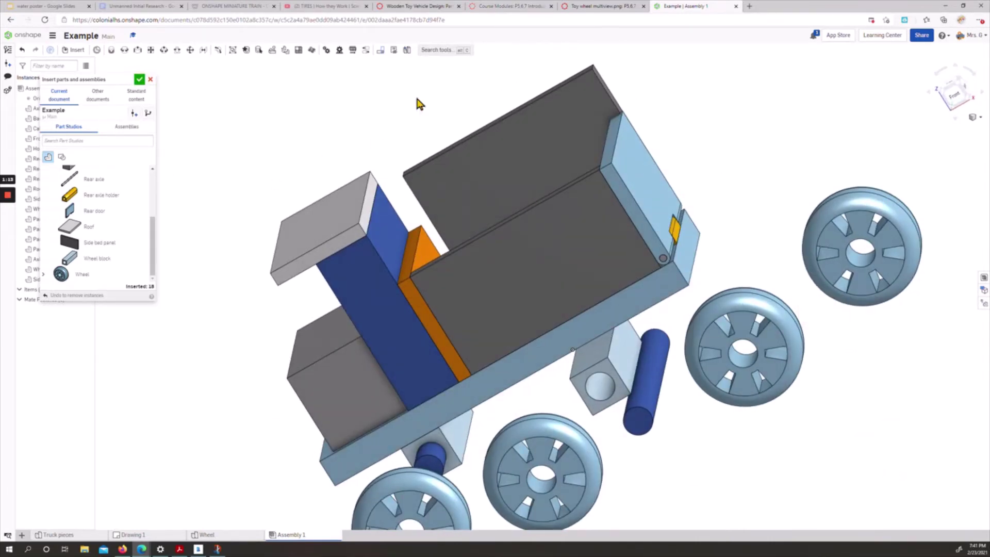
click(961, 93)
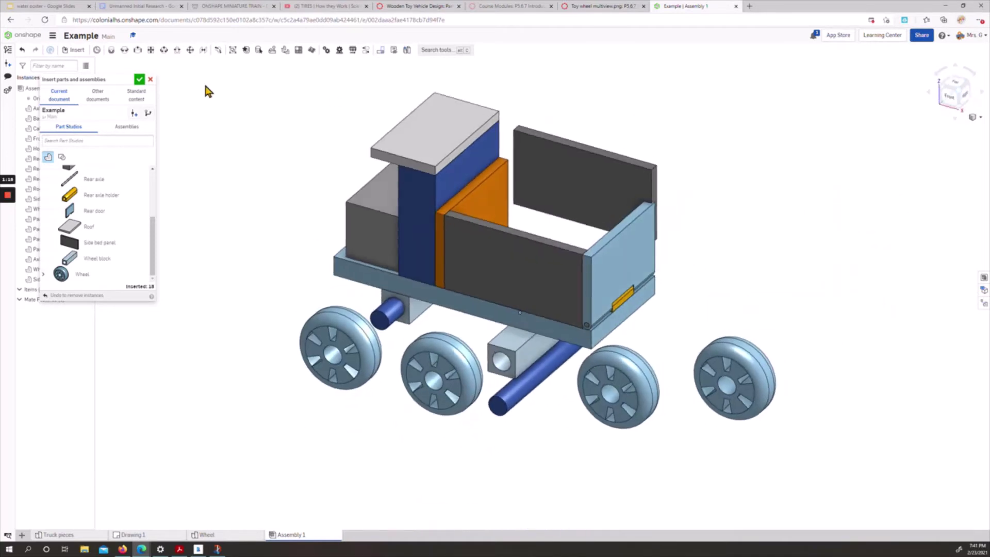
click(139, 81)
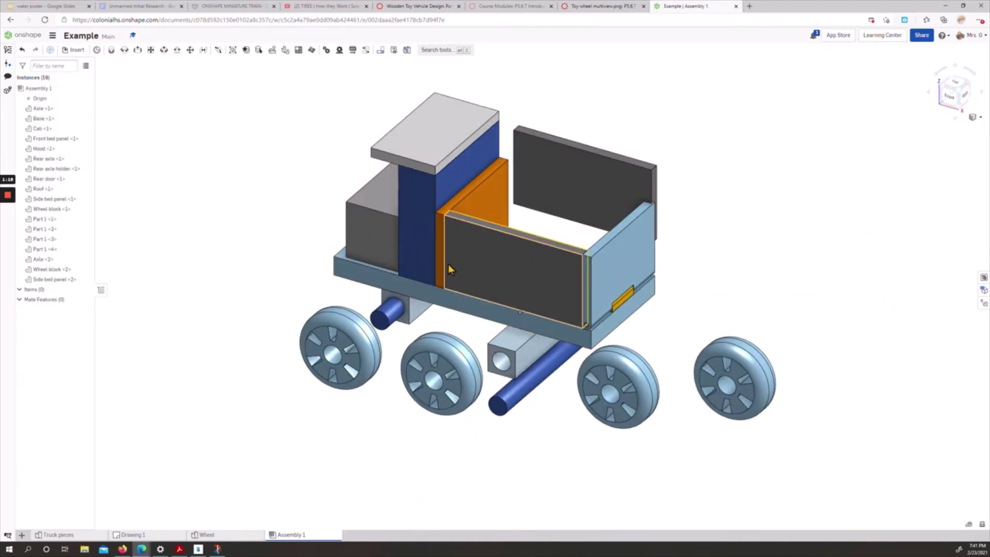
Move the base to the assembly origin
mouse_move(422, 146)
mouse_down()
mouse_move(289, 107)
mouse_move(376, 115)
mouse_move(426, 142)
mouse_move(420, 134)
mouse_up()
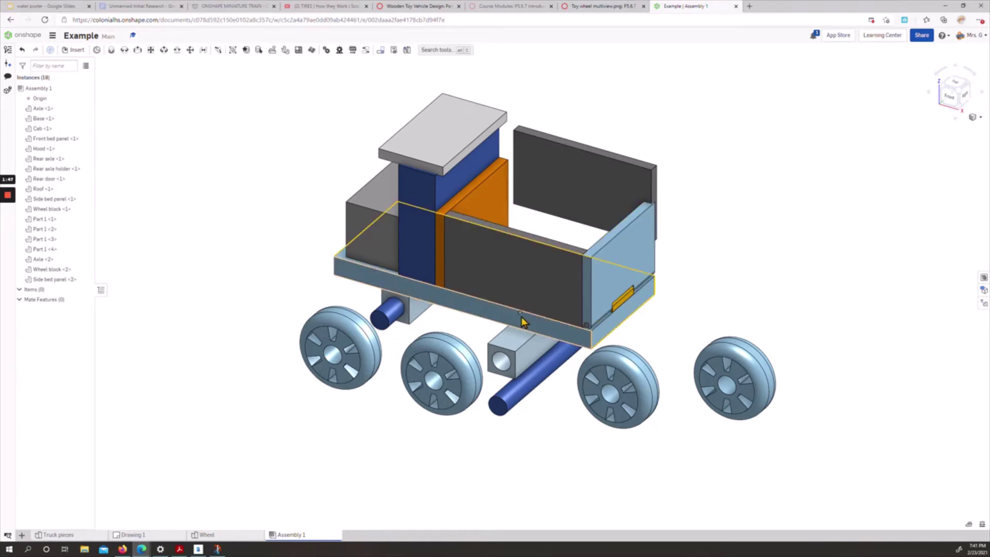
click(463, 302)
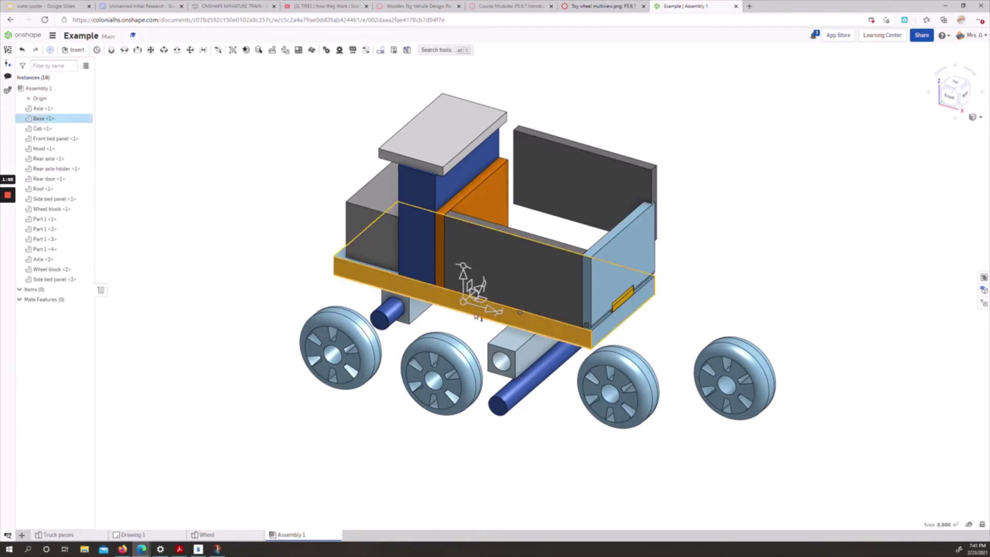
click(449, 302)
click(461, 305)
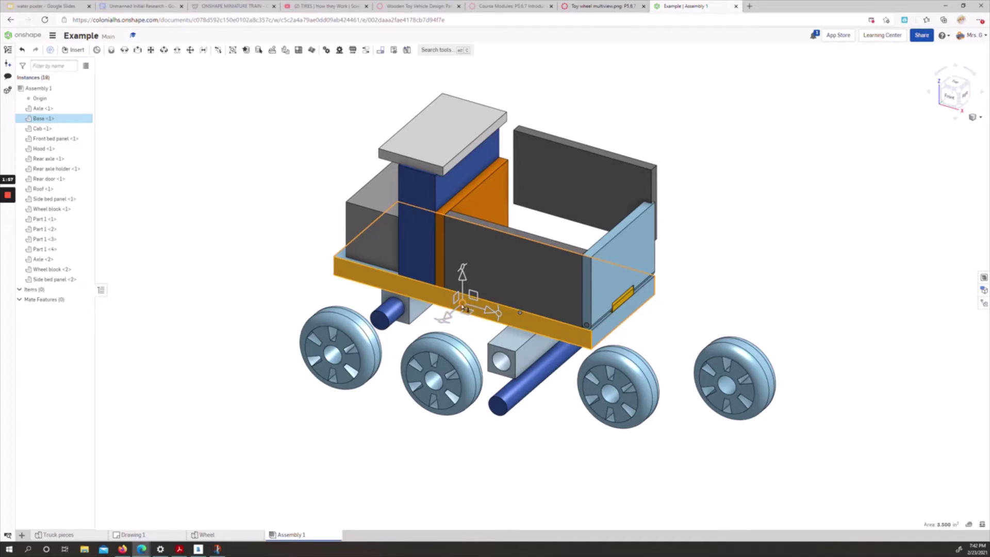
right_click(464, 307)
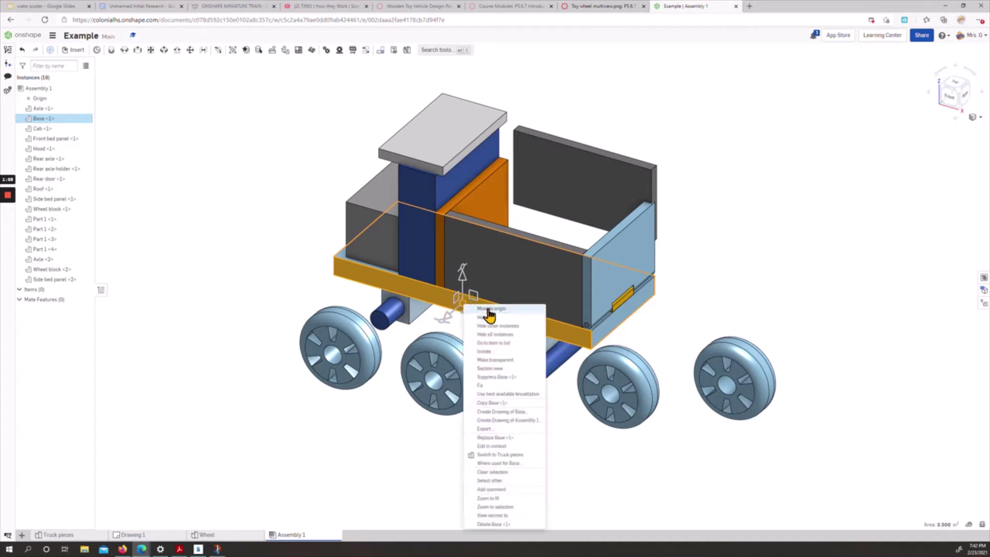
click(489, 310)
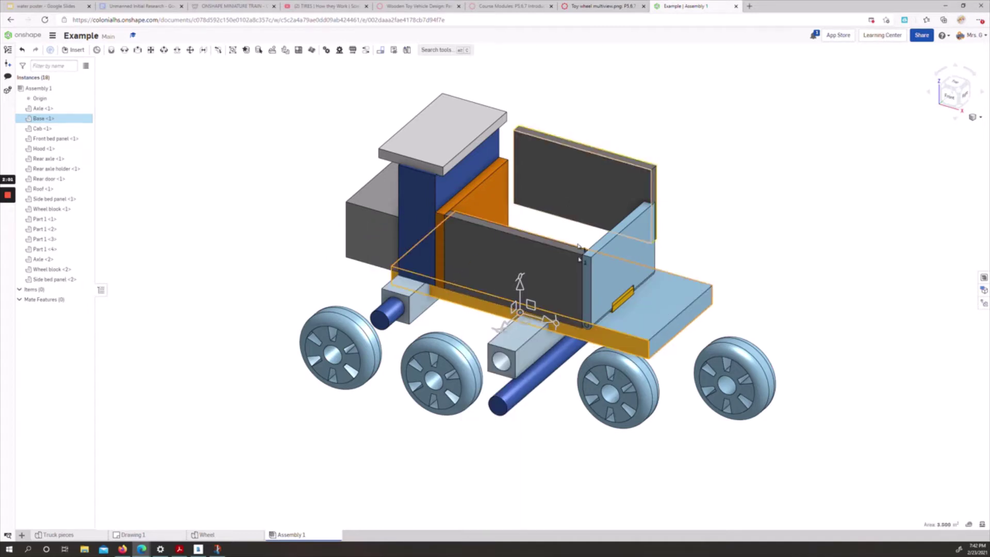
Fix the base in place so it cannot move
click(245, 189)
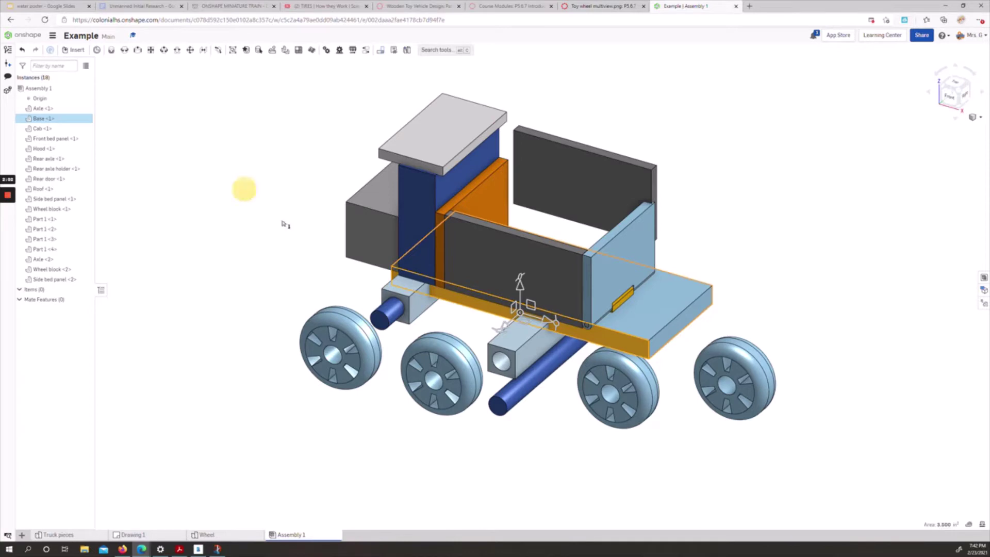
right_click(654, 313)
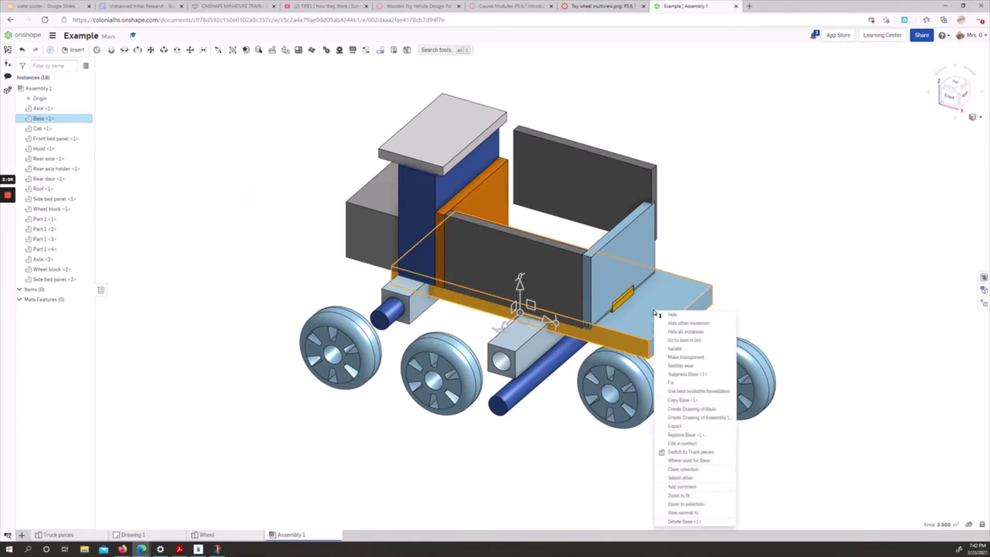
click(673, 383)
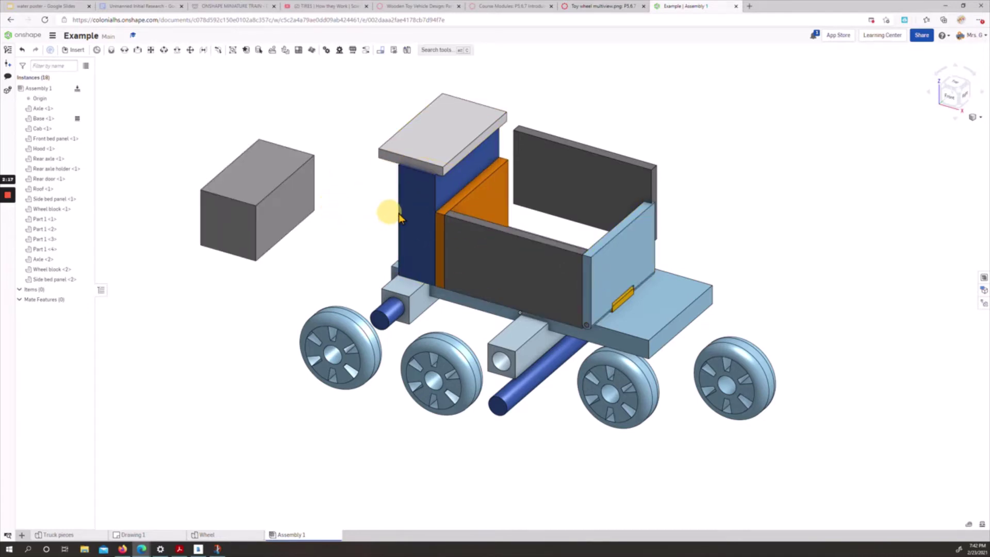
Pull the roof, cab, front bed panel and both side bed panels away from the base
drag(420, 155, 294, 88)
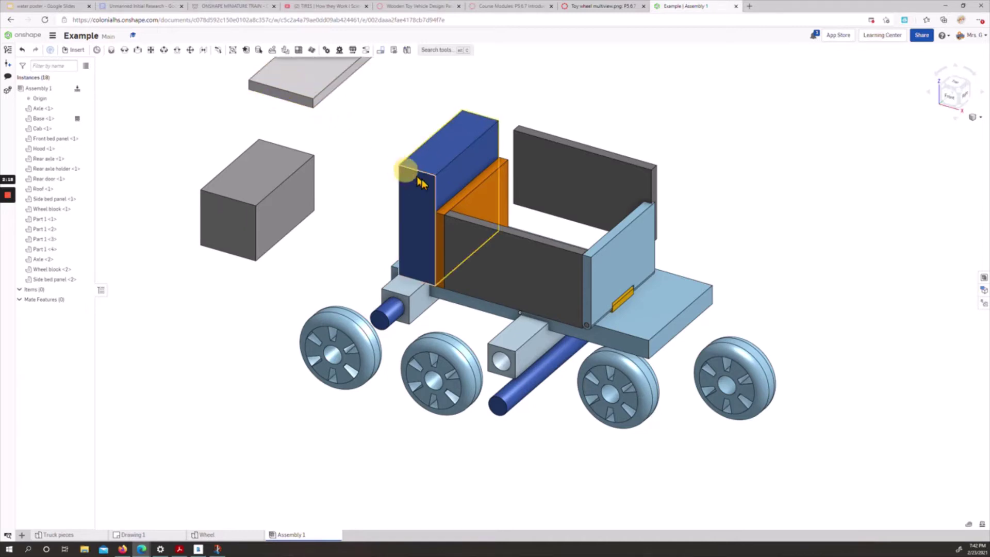
drag(425, 177, 332, 166)
drag(457, 207, 383, 179)
drag(568, 183, 617, 112)
drag(419, 272, 396, 305)
Spread the wheels, axles and wheel blocks out in front of the truck, clear of the base
drag(275, 357, 170, 356)
drag(215, 413, 160, 441)
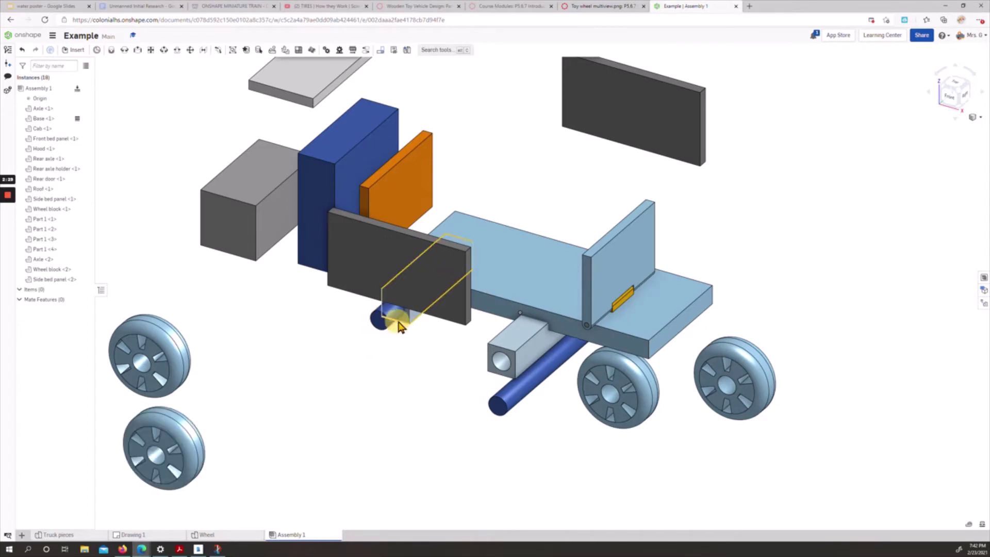
drag(391, 315, 255, 418)
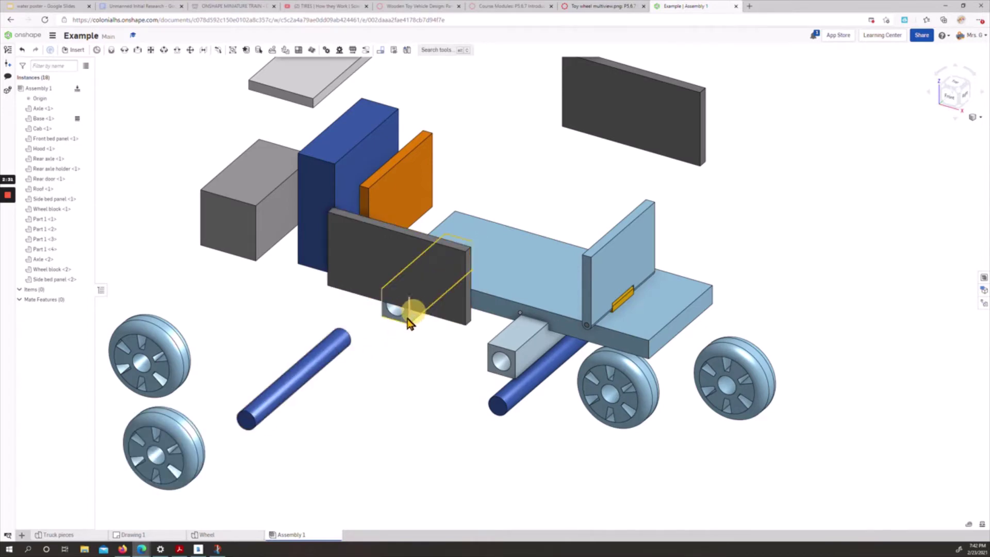
drag(405, 310, 312, 400)
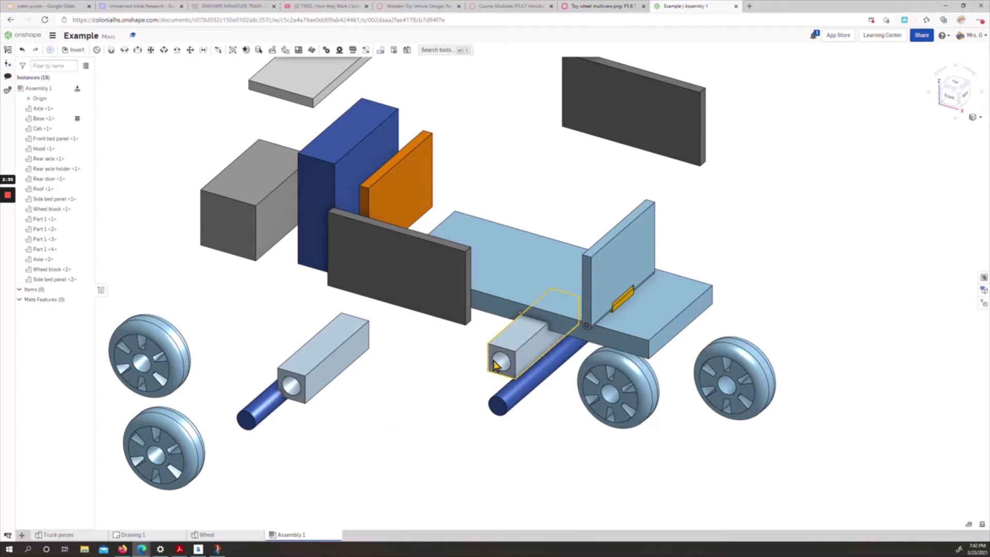
drag(504, 358, 397, 402)
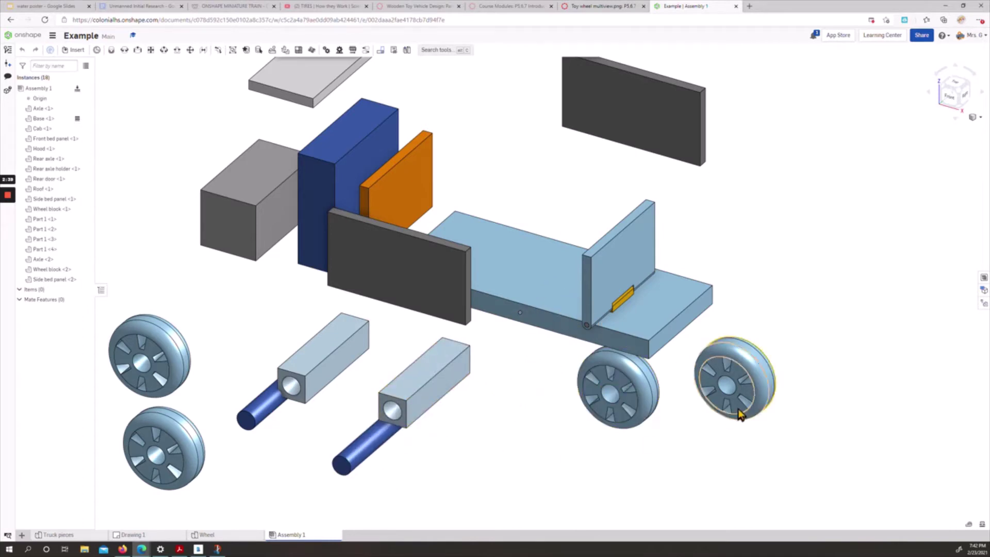
drag(581, 468, 453, 482)
drag(625, 397, 515, 484)
Add a Fastened mate joining the rear axle holder's bottom edge midpoint to the midpoint of the base's rear top edge
mouse_move(765, 345)
right_down()
mouse_move(729, 347)
mouse_move(798, 331)
mouse_move(769, 334)
right_up()
scroll(732, 309, up, 5)
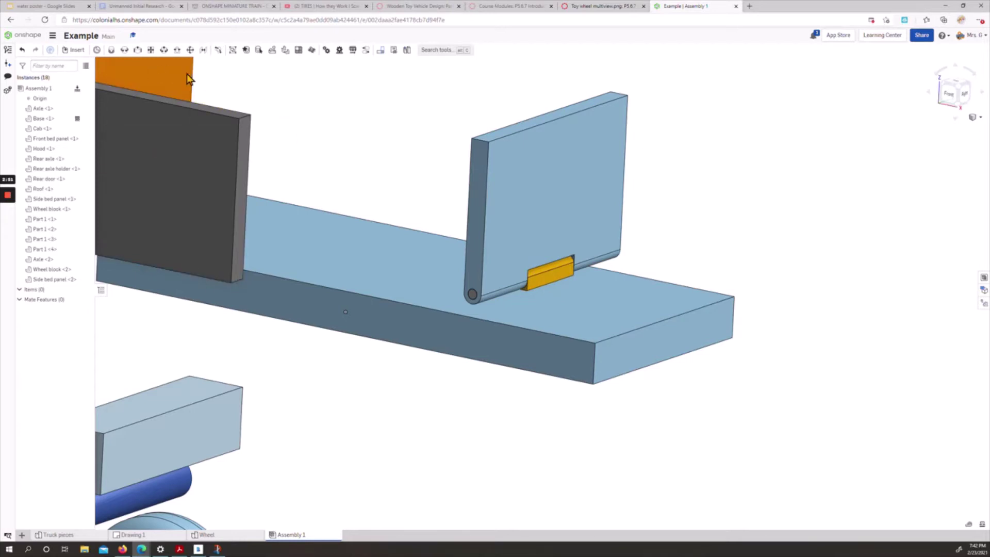
click(112, 50)
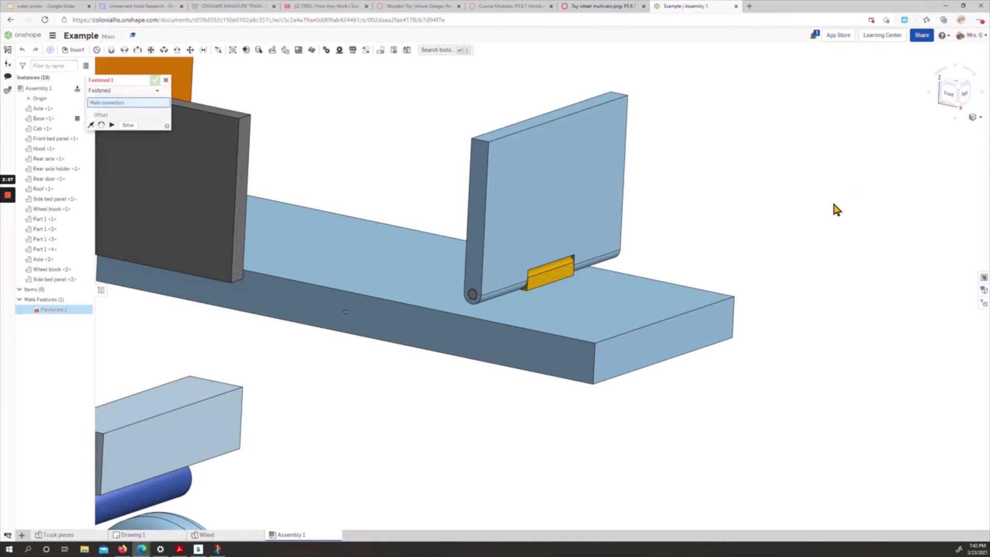
scroll(806, 206, up, 5)
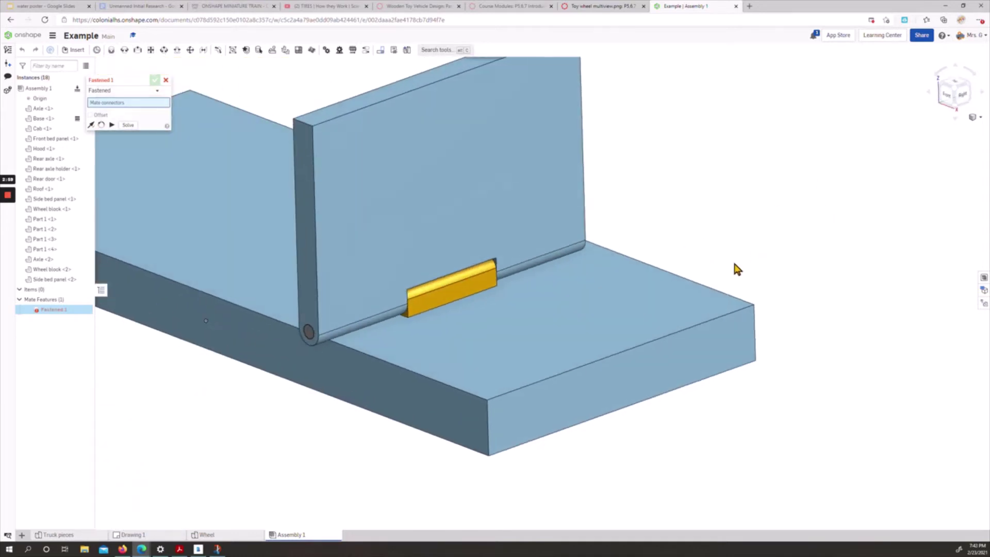
click(621, 353)
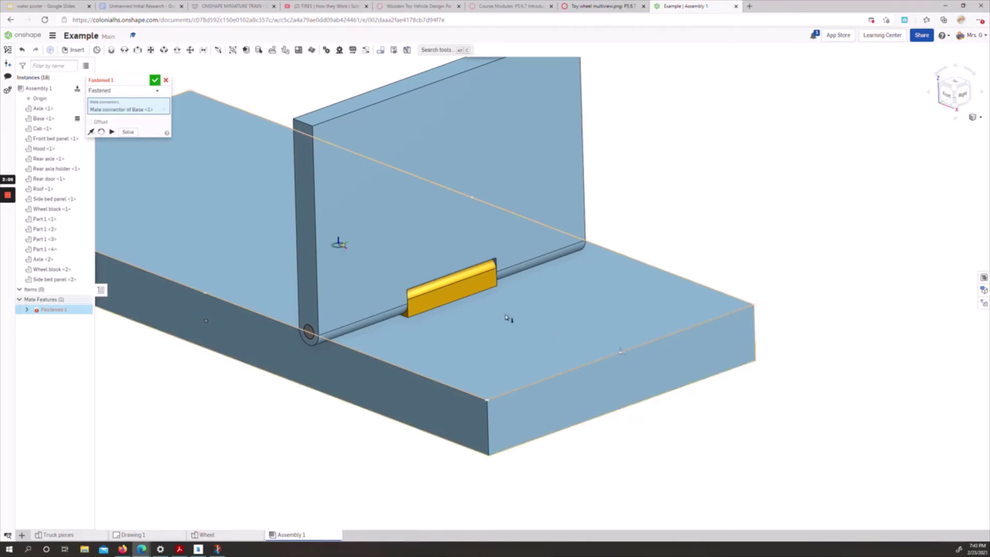
right_drag(506, 317, 440, 251)
scroll(439, 251, up, 5)
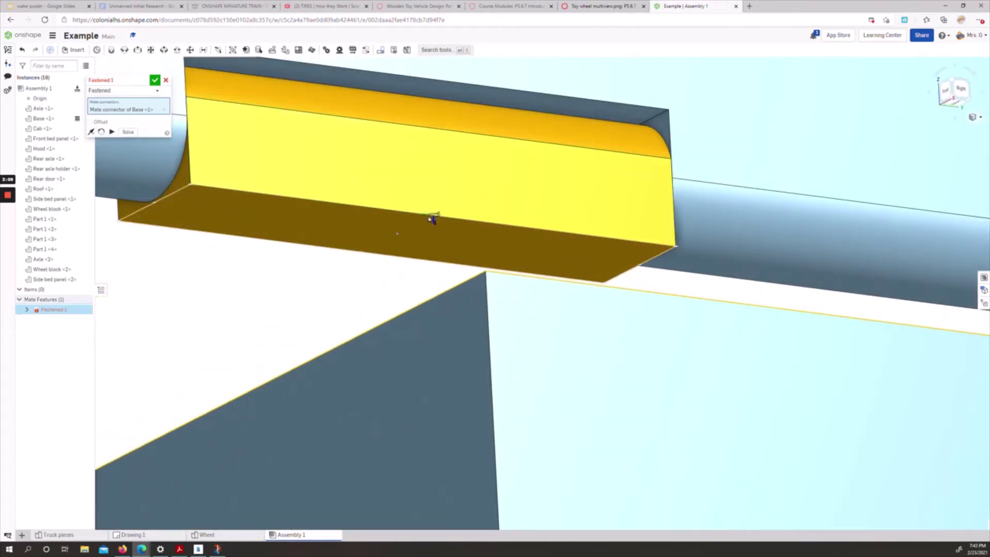
click(432, 219)
scroll(673, 284, down, 2)
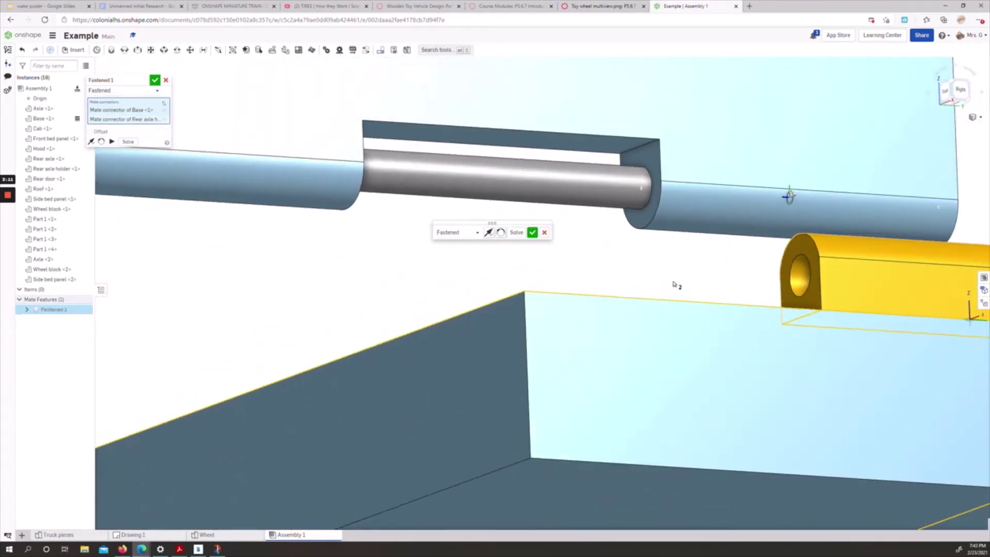
right_drag(673, 285, 751, 314)
scroll(752, 314, down, 2)
mouse_move(883, 376)
right_down()
mouse_move(849, 389)
mouse_move(892, 378)
right_up()
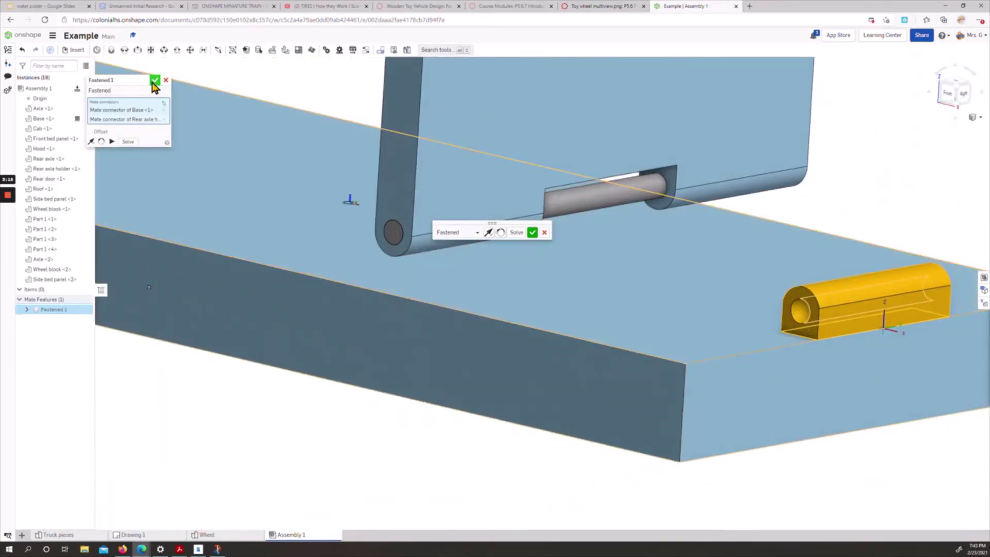
click(532, 232)
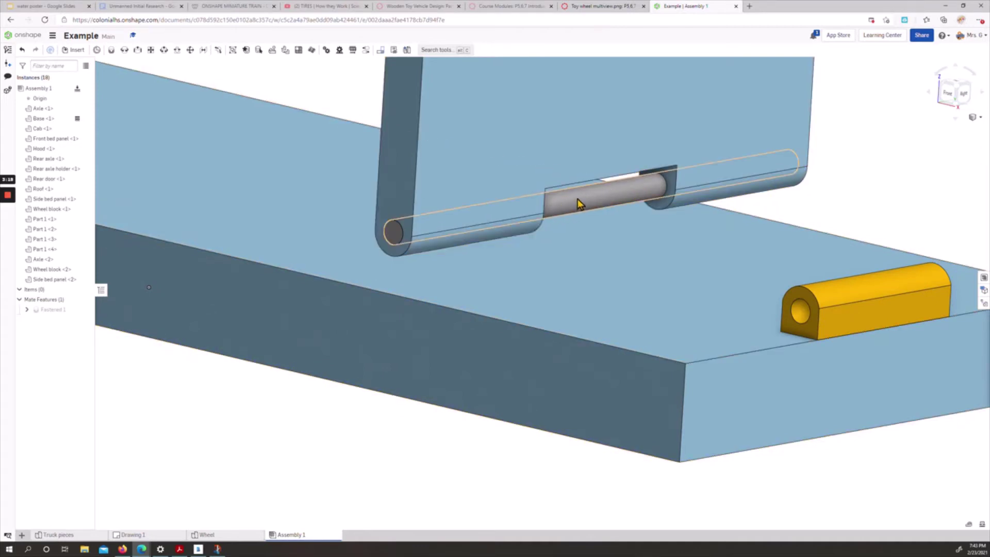
Add a Revolute mate between the rear axle holder's center and the middle of the rear axle
click(127, 51)
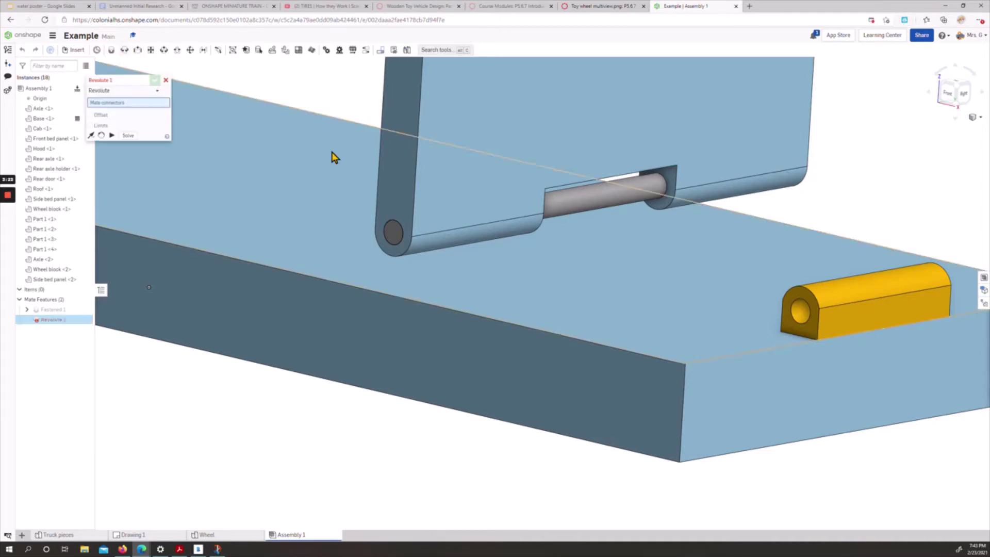
middle_drag(765, 304, 503, 291)
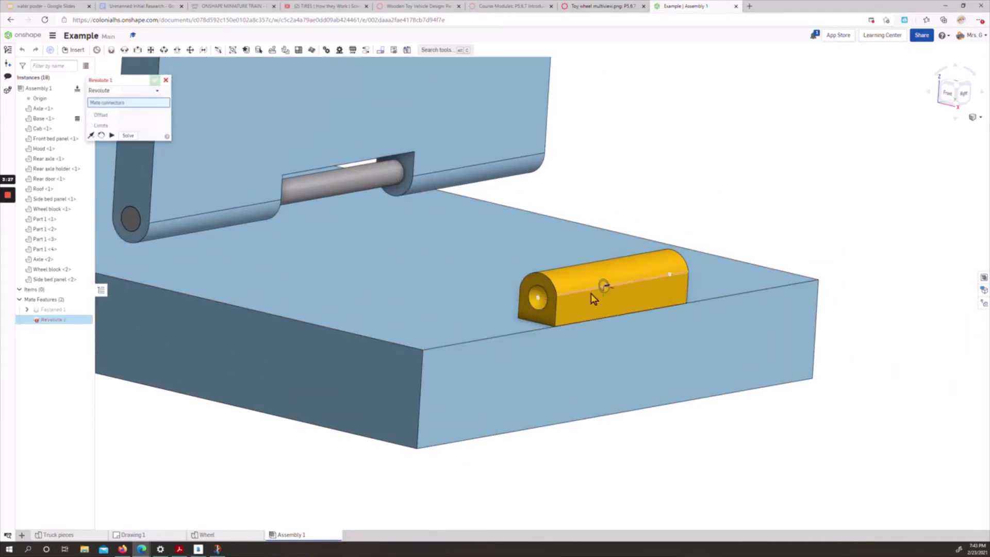
scroll(502, 314, up, 3)
right_drag(506, 290, 506, 294)
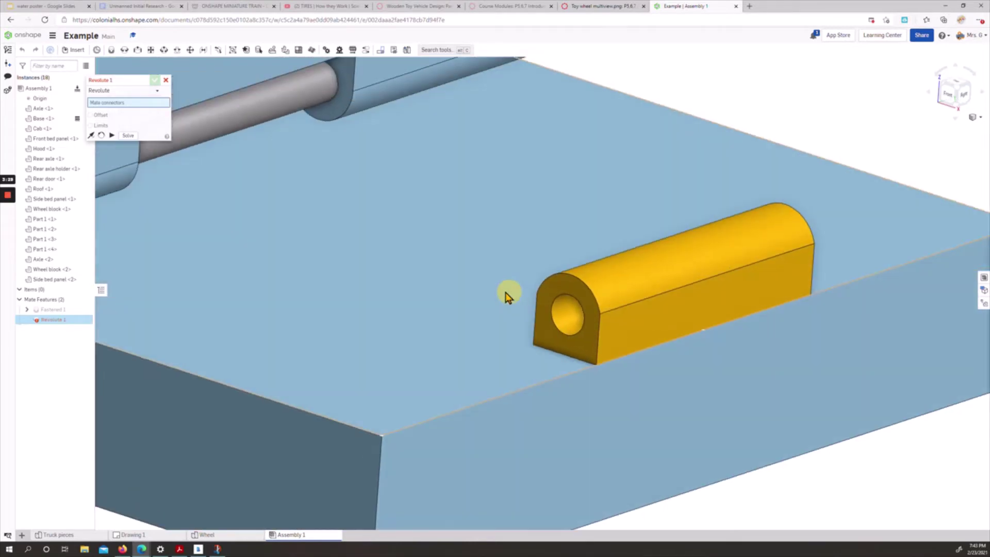
scroll(459, 257, down, 4)
middle_drag(421, 243, 447, 266)
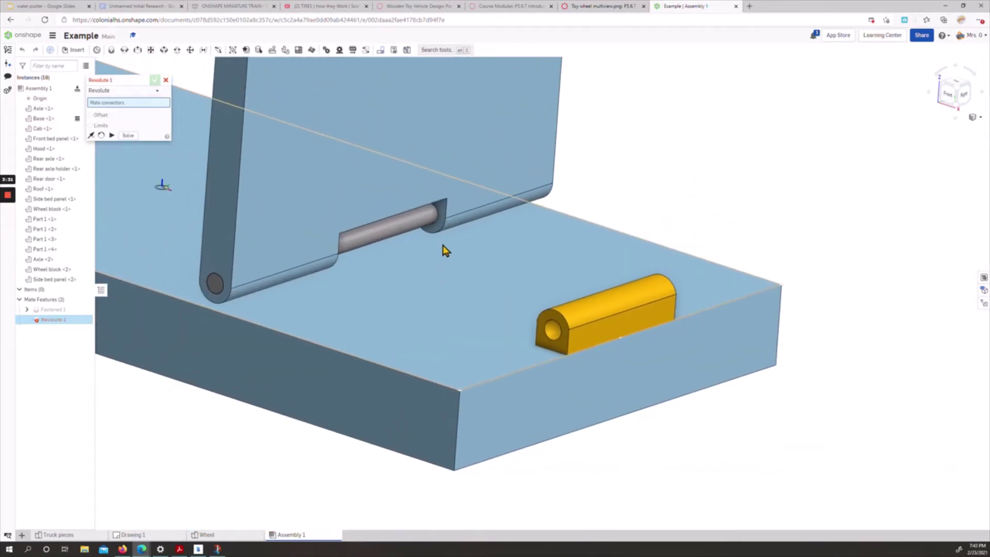
click(593, 311)
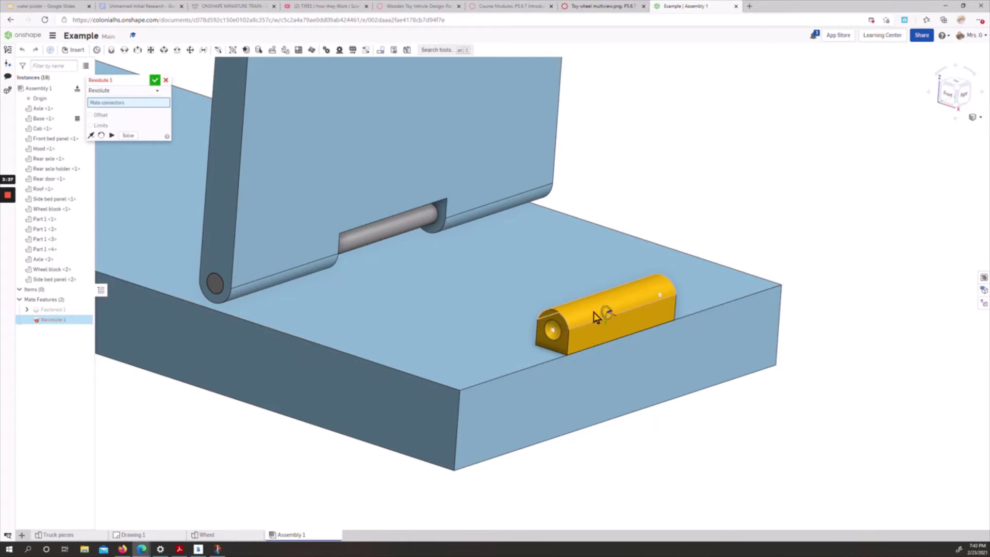
click(382, 233)
right_drag(740, 310, 586, 277)
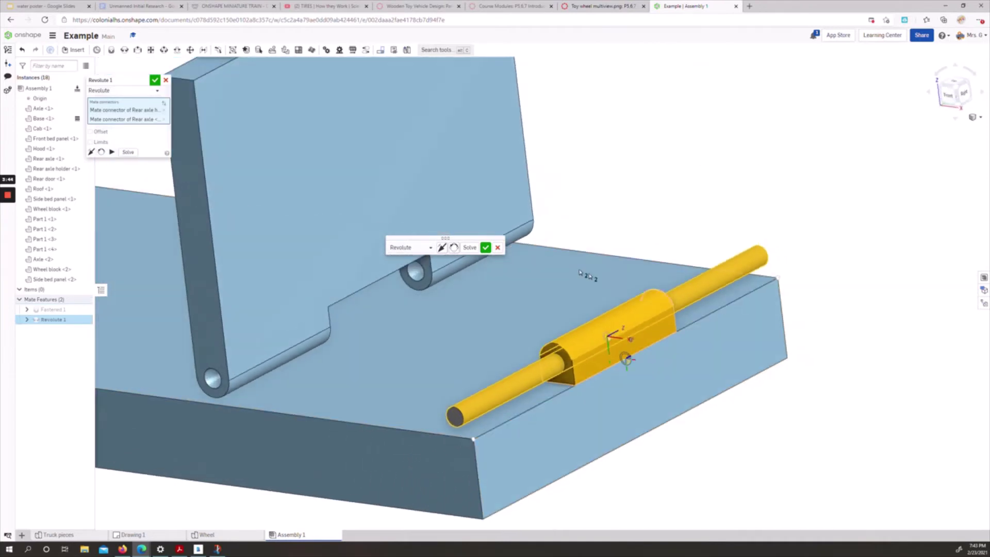
click(486, 249)
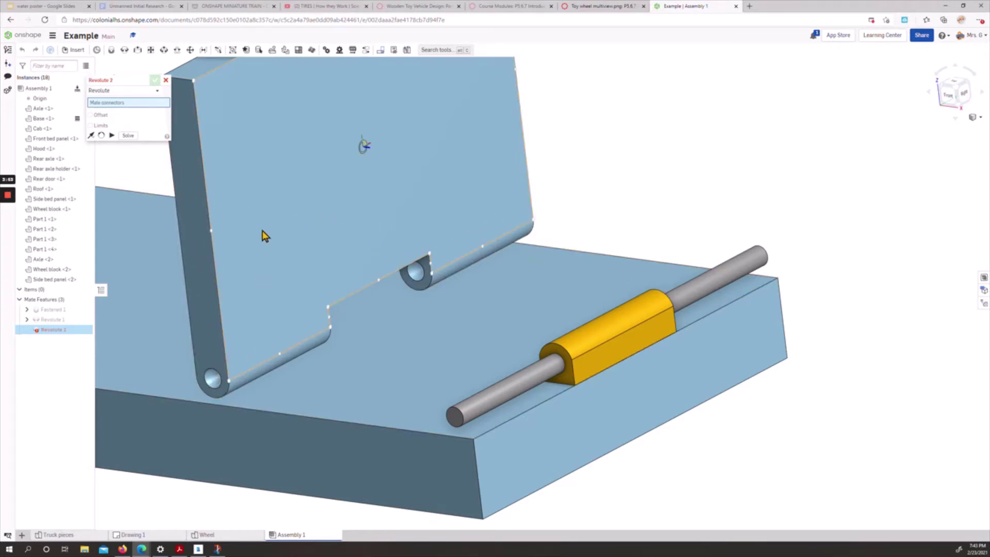
Add a Fastened mate joining the rear door's hinge hole to the matching end of the rear axle
scroll(227, 215, down, 2)
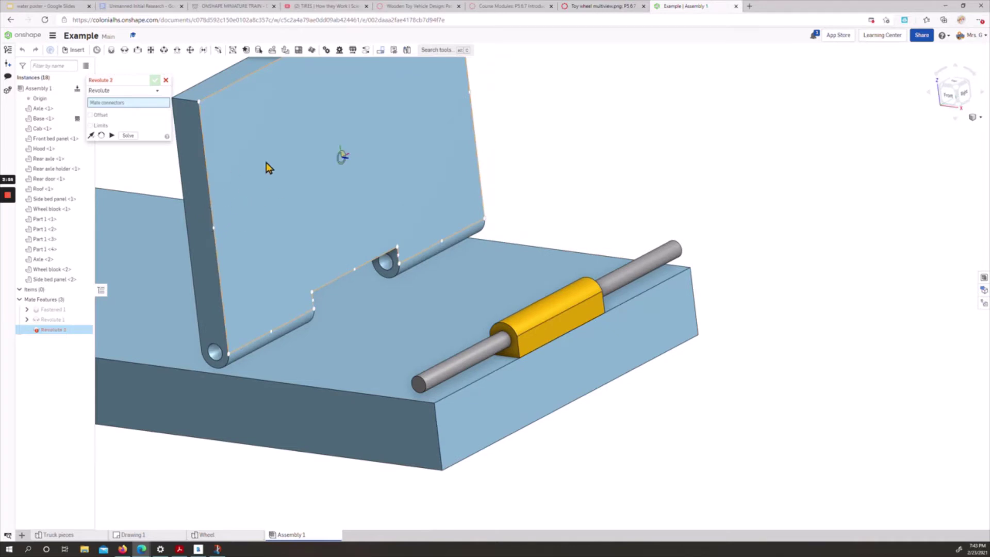
click(112, 50)
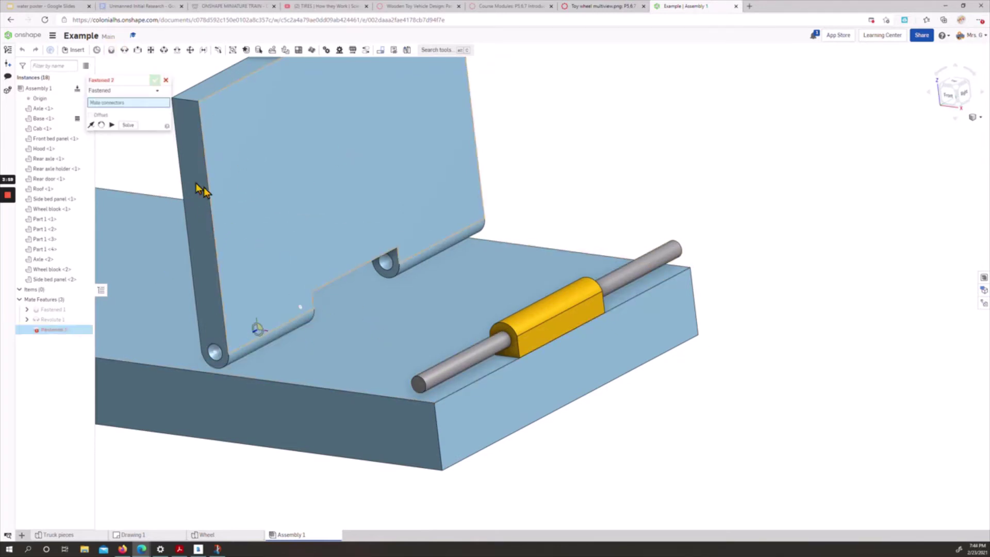
click(215, 352)
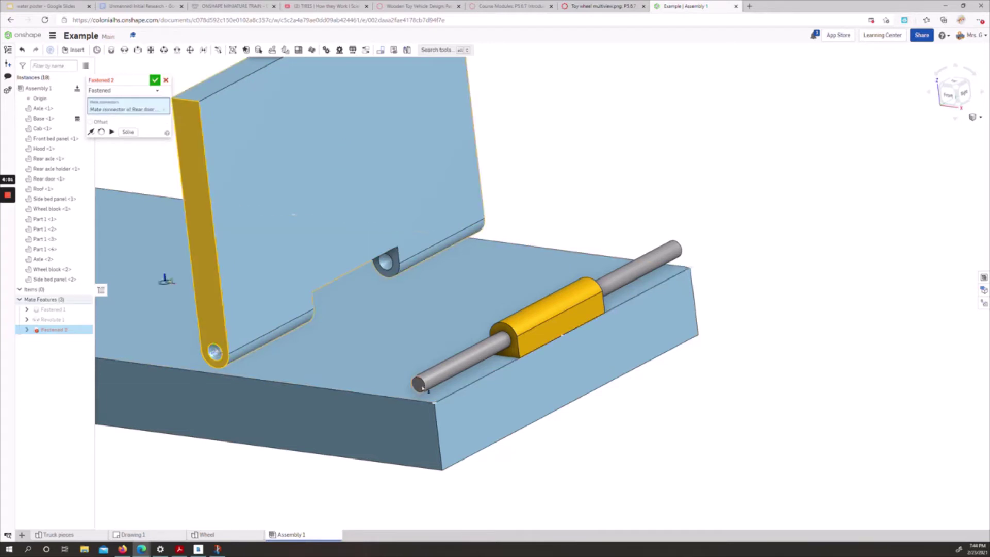
click(419, 388)
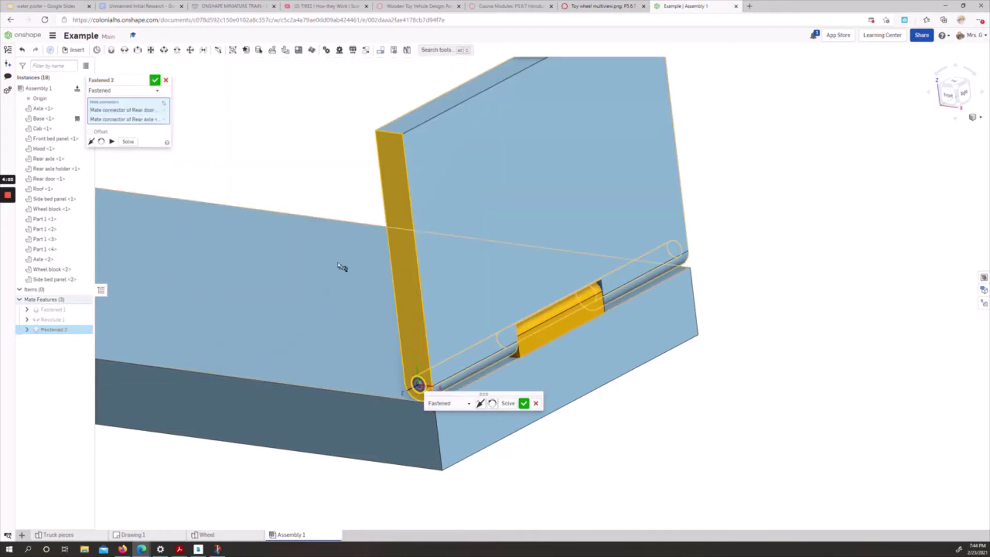
click(524, 403)
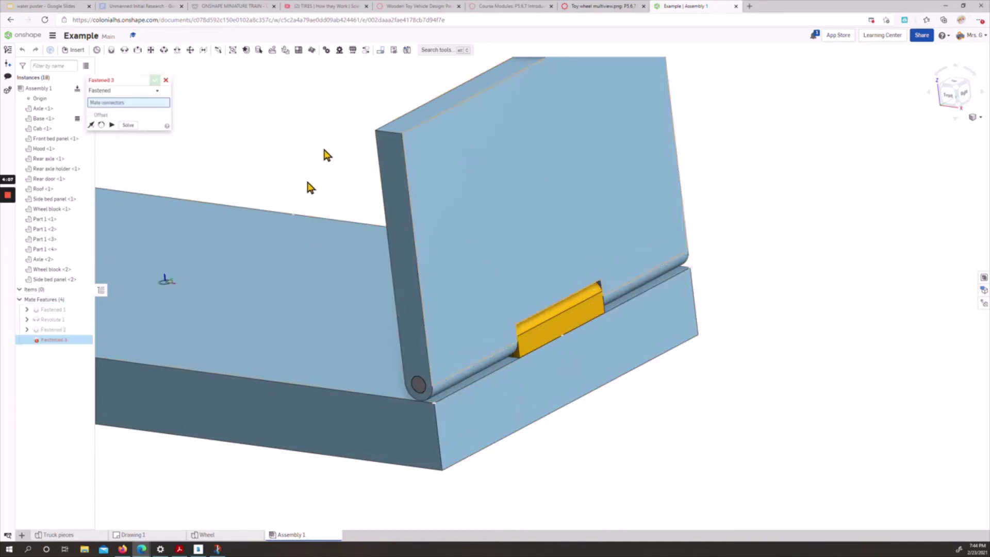
click(165, 81)
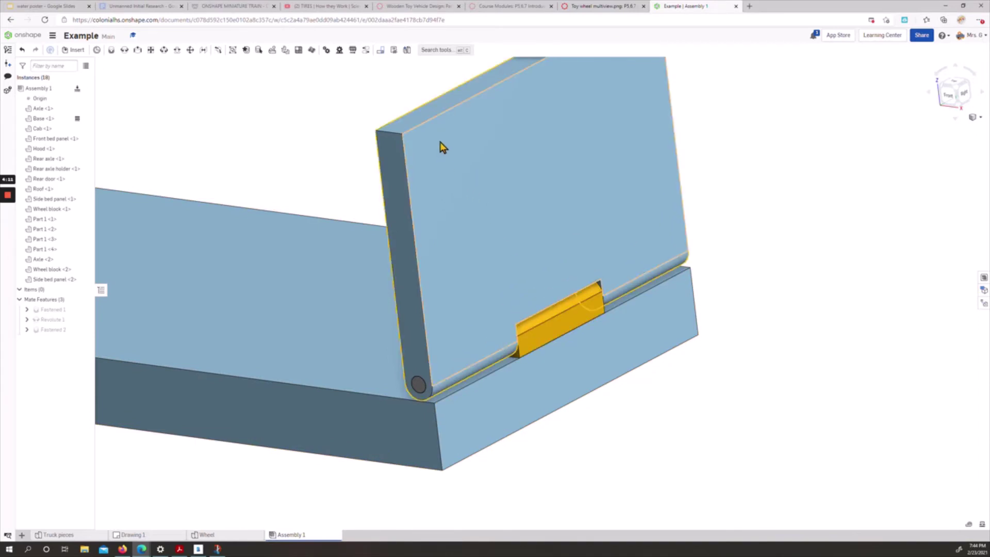
Swing the rear door about its hinge to test its motion, and reset the revolute mate
drag(566, 279, 551, 249)
drag(645, 278, 577, 190)
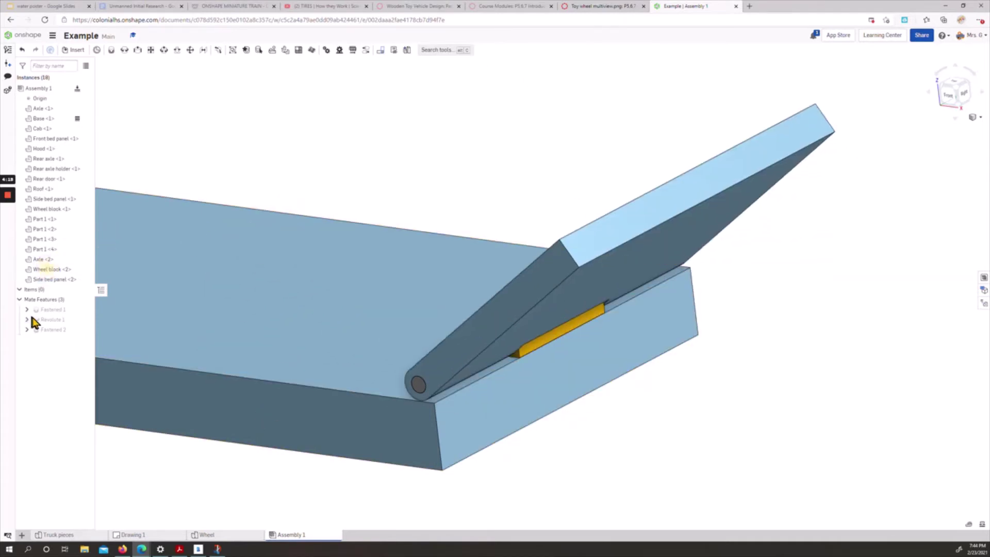
right_click(54, 321)
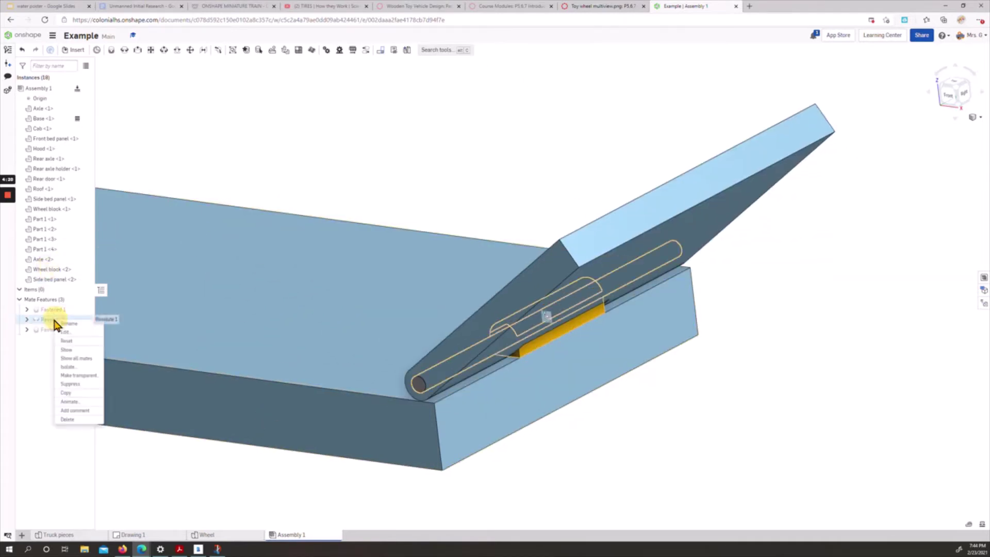
click(87, 342)
Use a Fastened mate to place the near side bed panel's lower outer rear corner on the base's top rear corner
scroll(312, 339, down, 3)
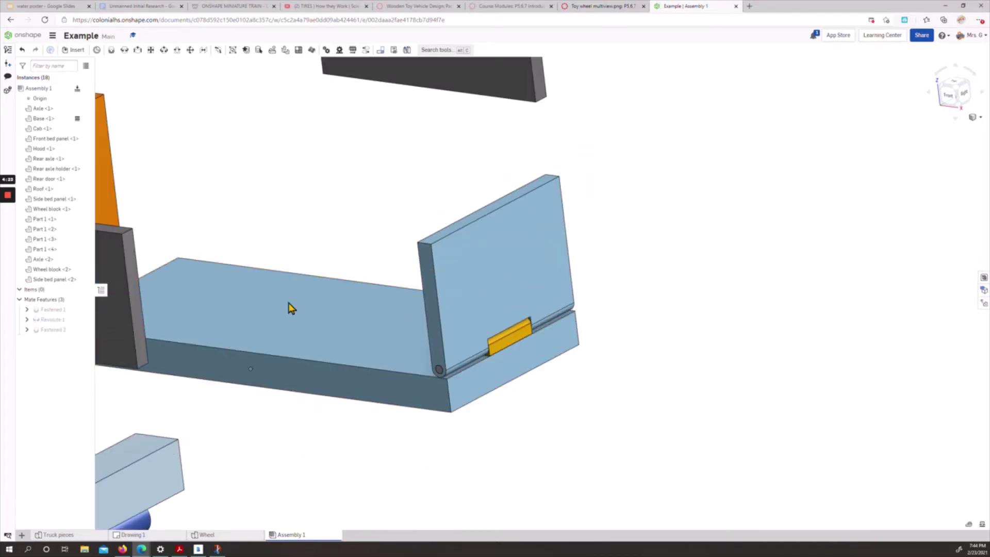
middle_drag(246, 293, 481, 320)
click(313, 309)
drag(422, 340, 530, 365)
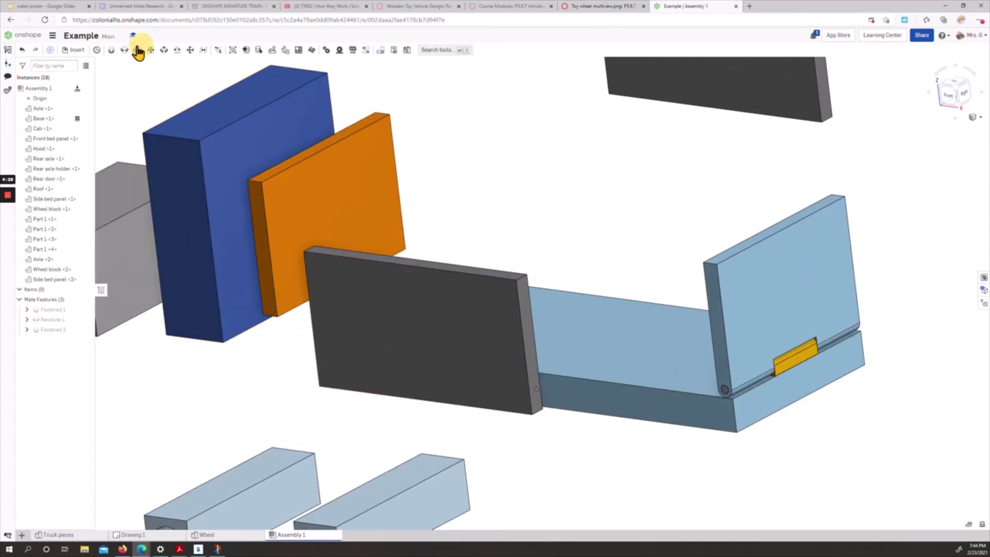
click(111, 50)
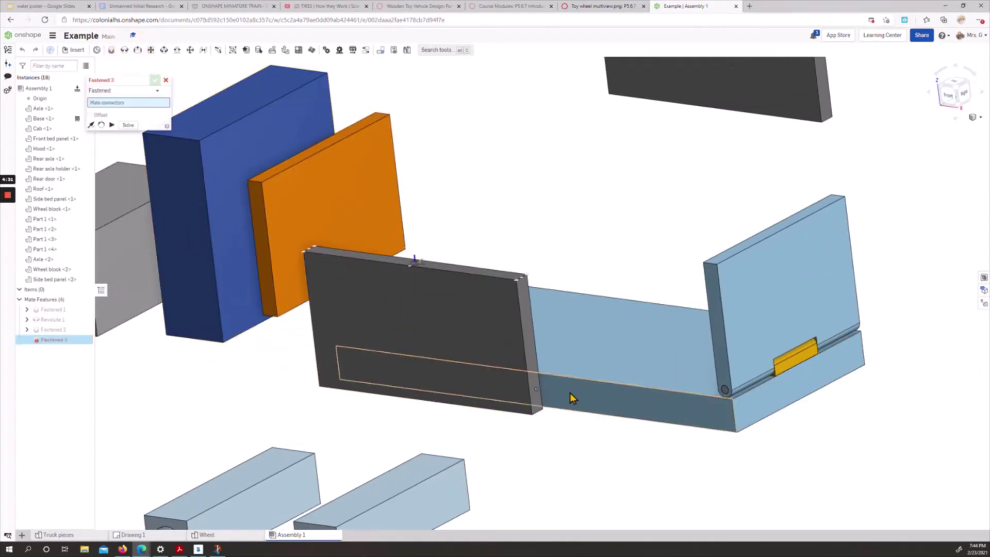
scroll(570, 395, up, 5)
scroll(677, 435, up, 1)
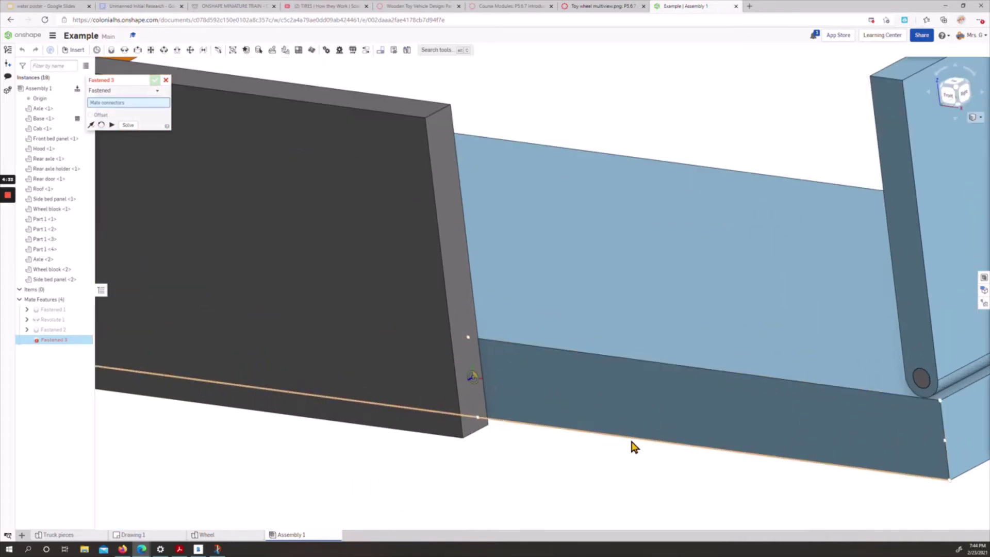
right_drag(631, 441, 443, 332)
click(454, 324)
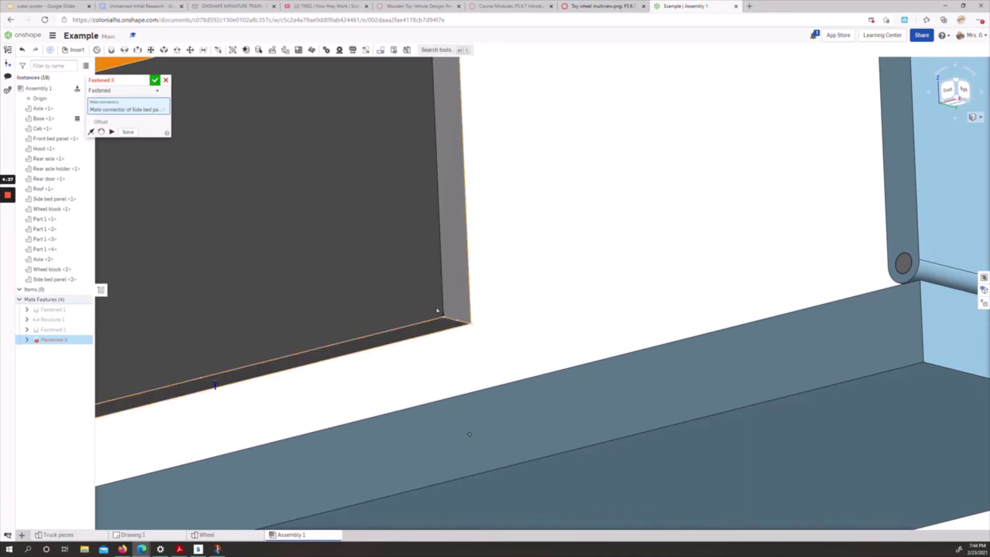
click(161, 110)
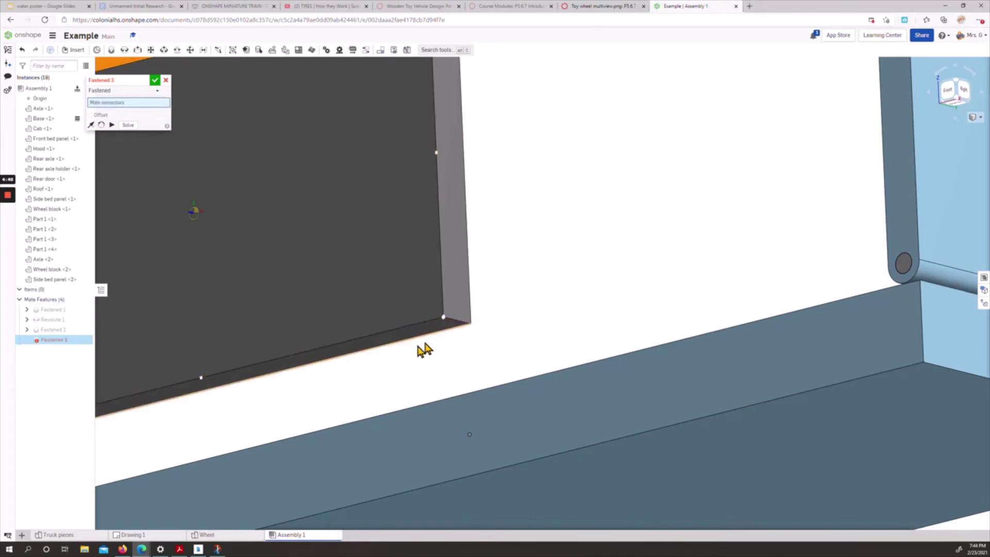
click(438, 322)
right_drag(620, 286, 641, 314)
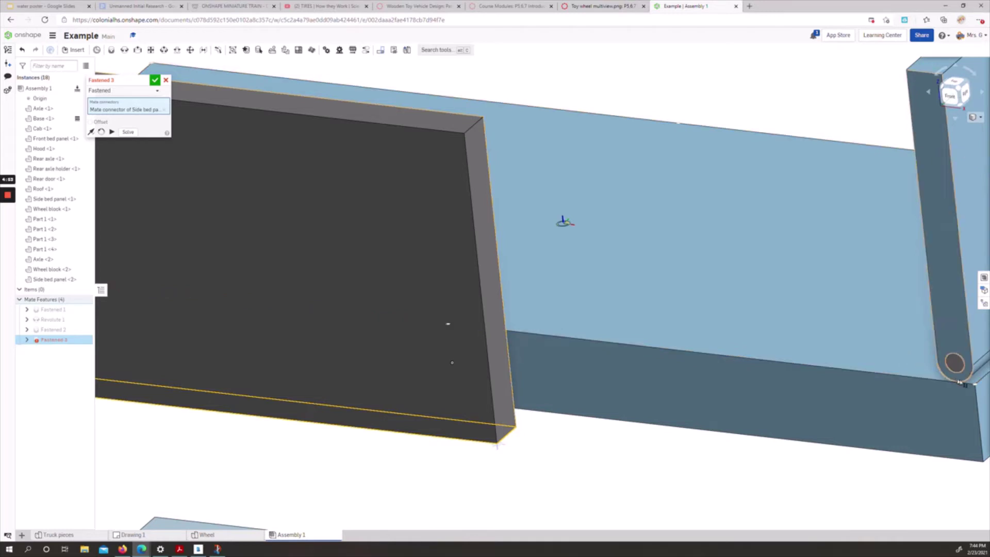
scroll(976, 384, up, 2)
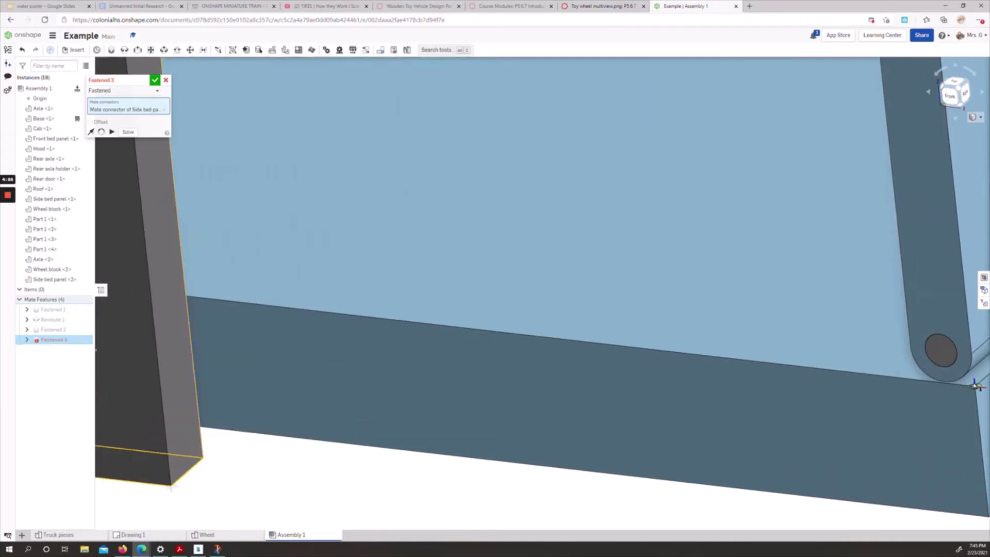
click(977, 384)
scroll(785, 292, down, 3)
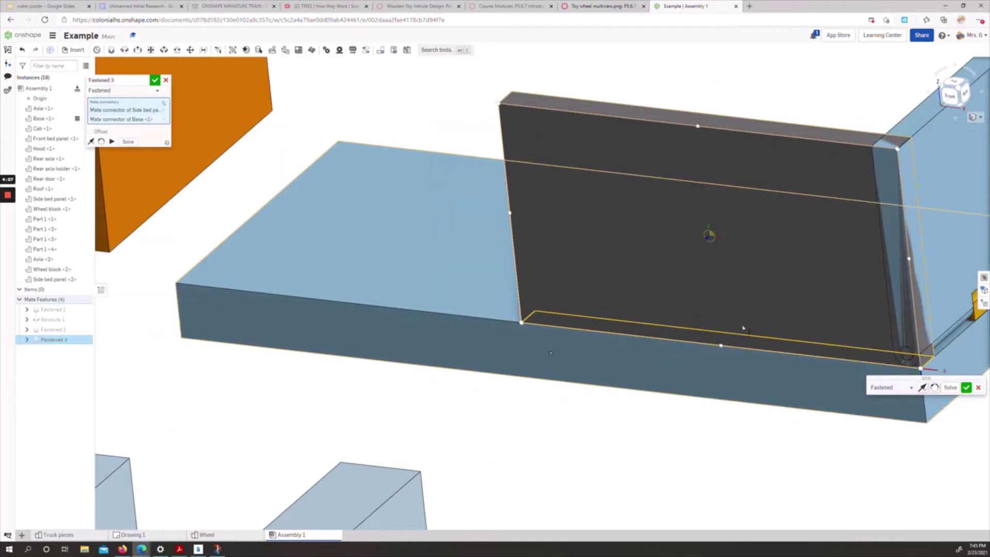
middle_drag(738, 328, 549, 342)
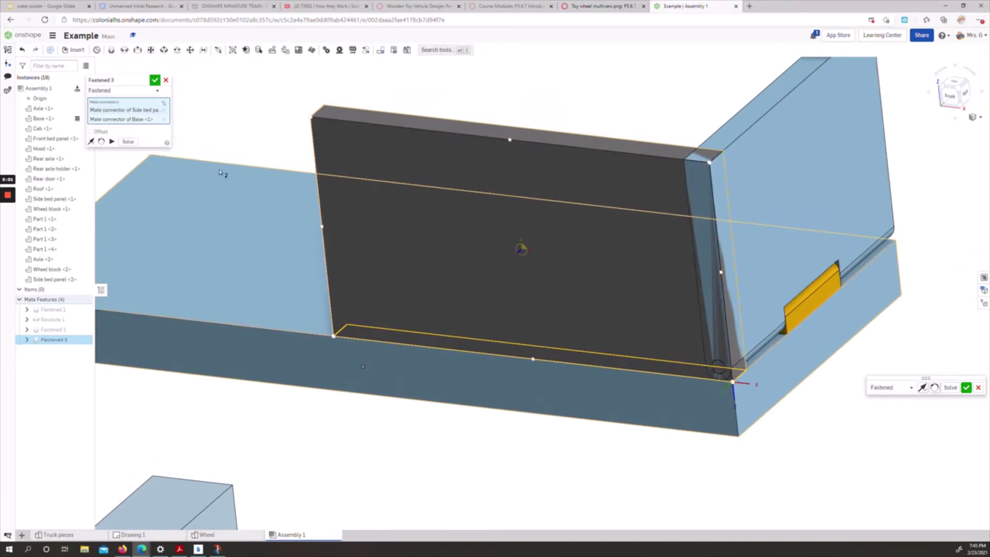
Offset the near side bed panel's Fastened mate by -0.25 in along X and accept the mate
click(91, 132)
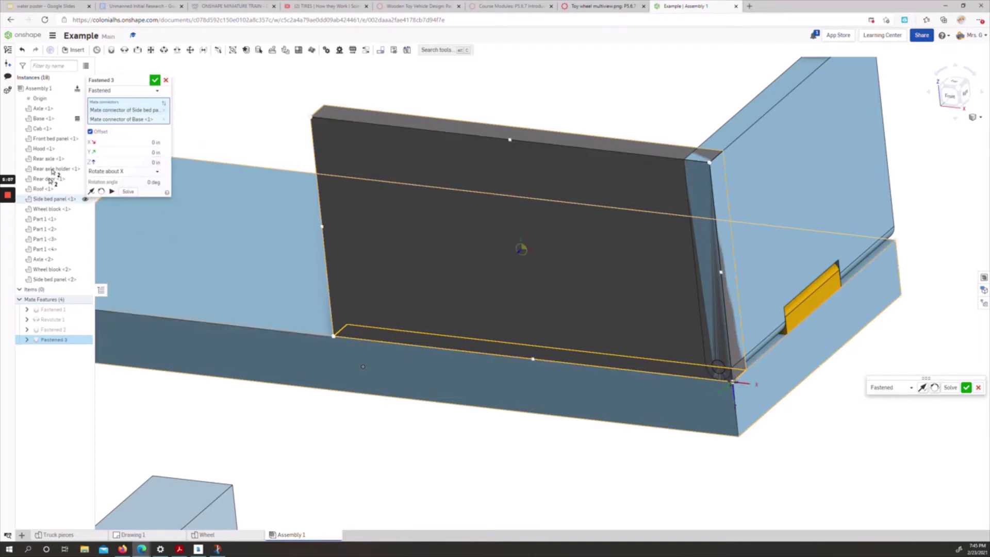
click(154, 143)
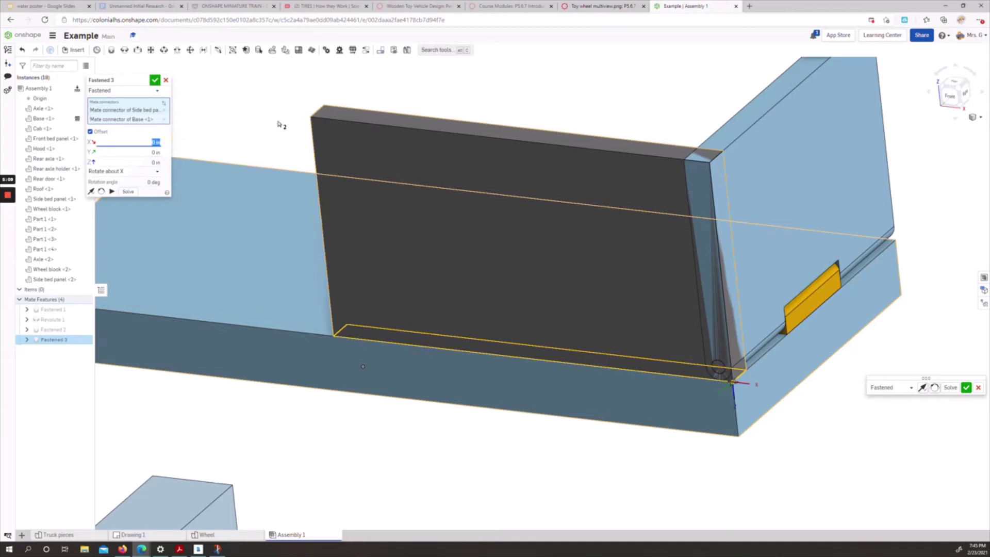
key(Return)
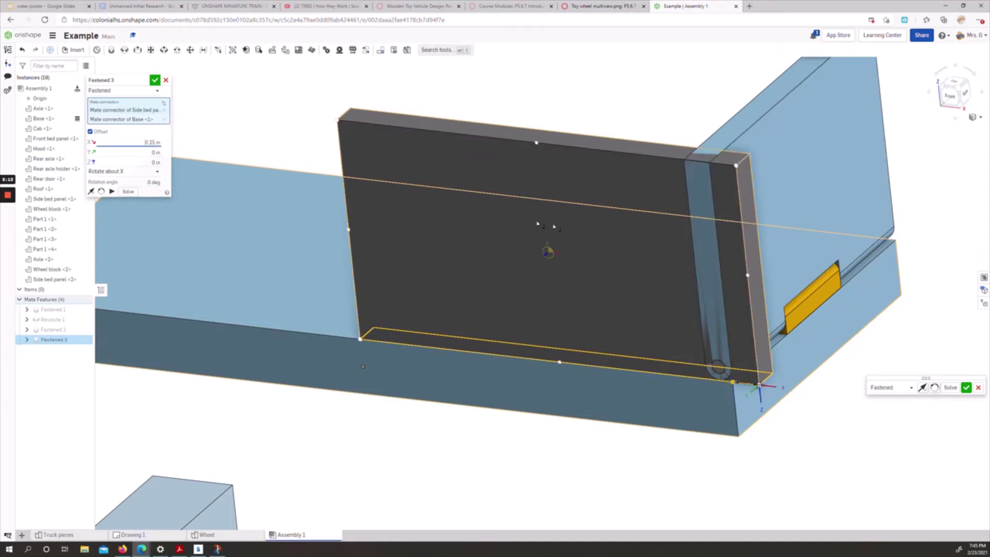
text(-)
key(Return)
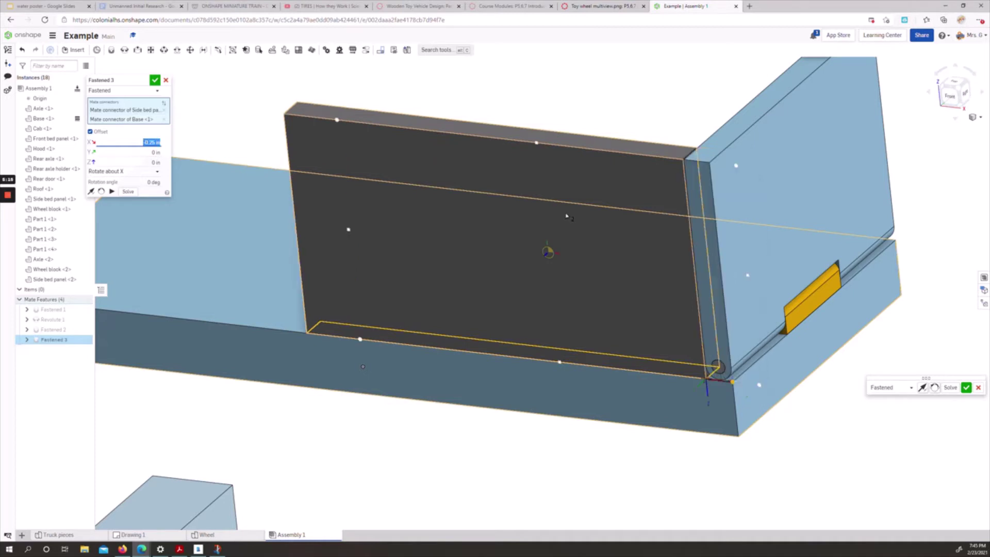
right_drag(564, 294, 299, 259)
click(155, 80)
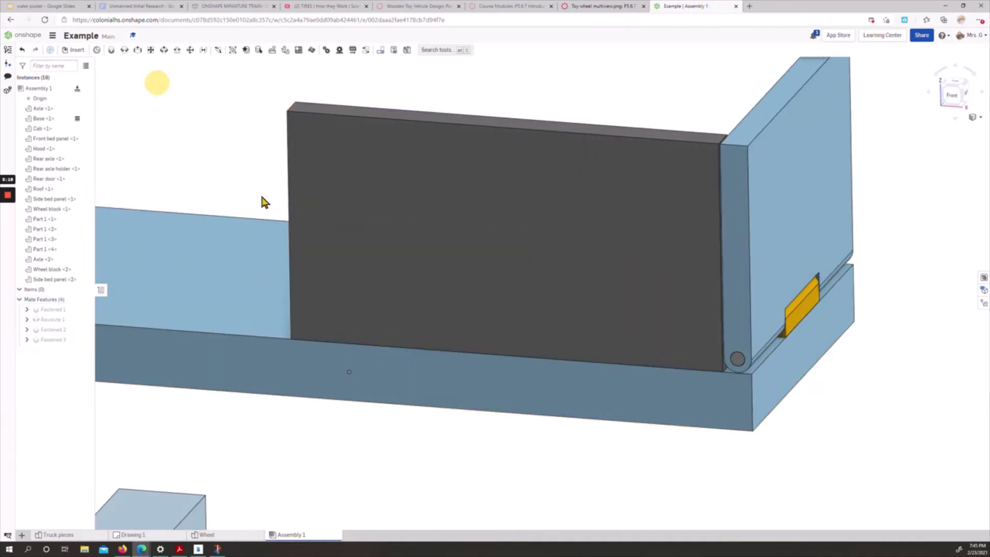
Add a Fastened mate placing the second side bed panel's lower outer rear corner on the base's opposite top rear corner
scroll(516, 431, down, 3)
right_drag(648, 404, 624, 403)
scroll(624, 403, down, 1)
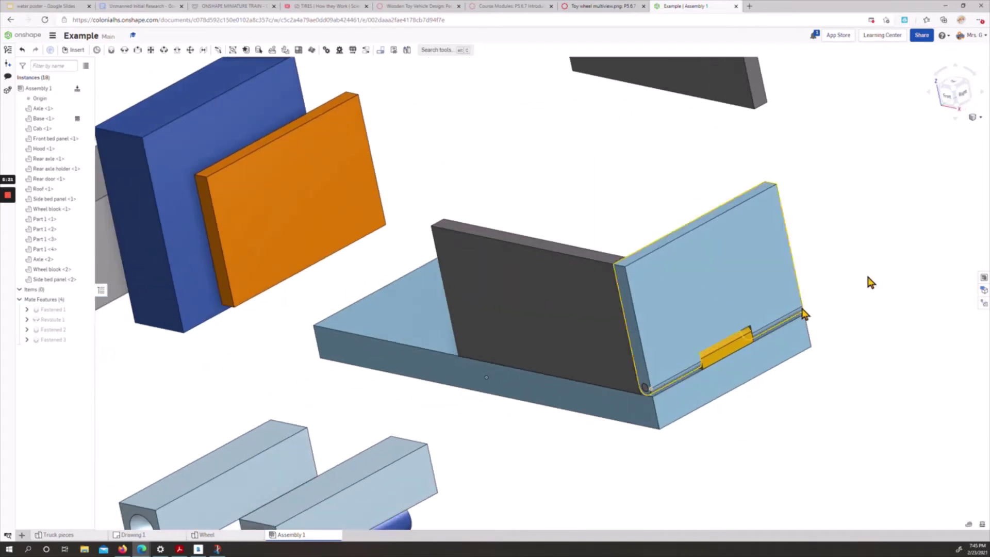
right_drag(913, 274, 671, 294)
click(109, 50)
right_drag(571, 206, 366, 196)
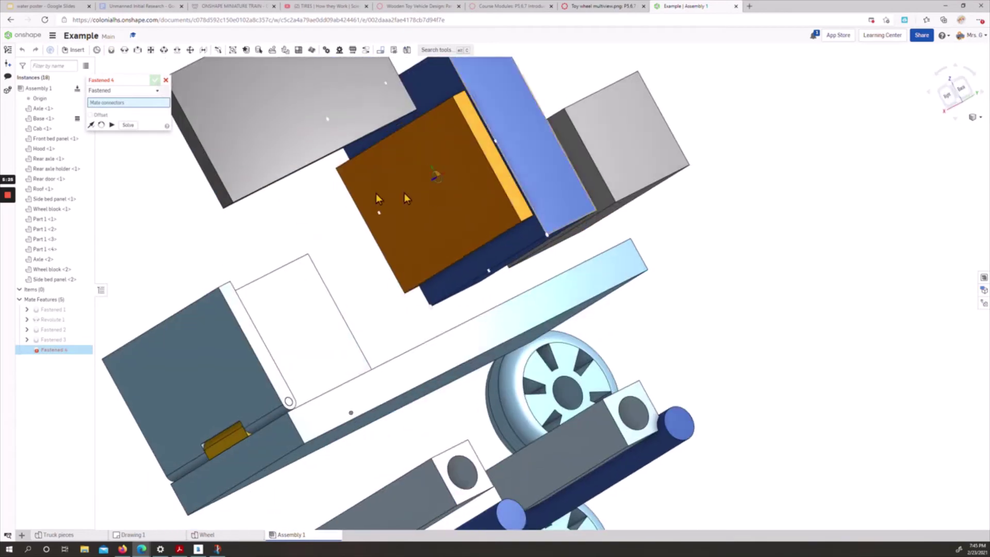
scroll(364, 195, up, 2)
scroll(384, 246, up, 2)
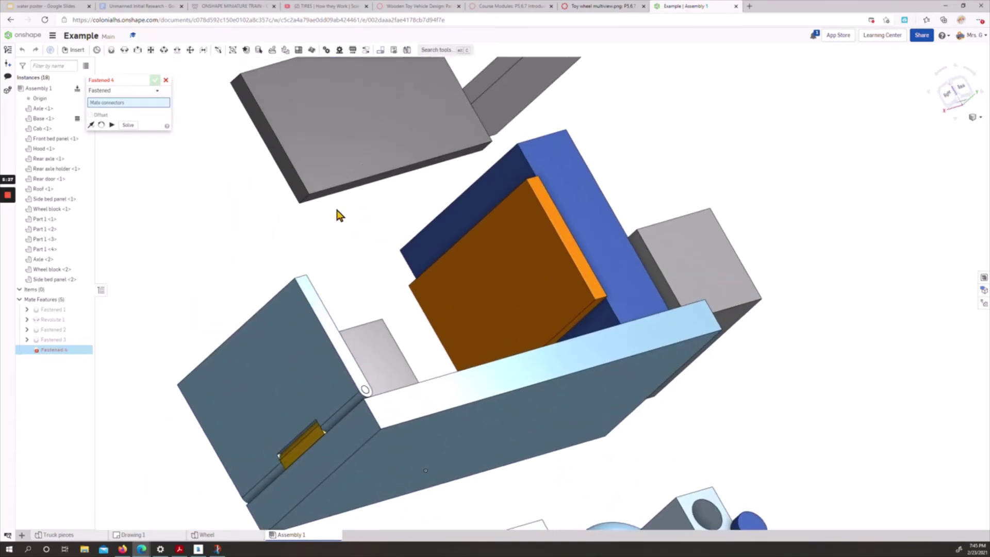
scroll(290, 184, up, 3)
scroll(290, 186, up, 2)
scroll(296, 199, up, 2)
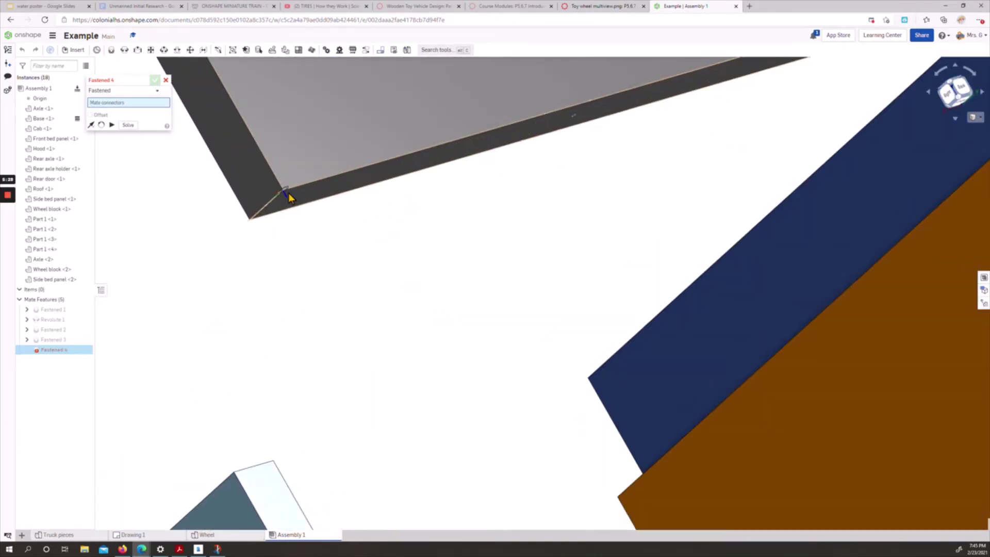
click(286, 192)
scroll(377, 250, down, 5)
right_drag(380, 252, 445, 307)
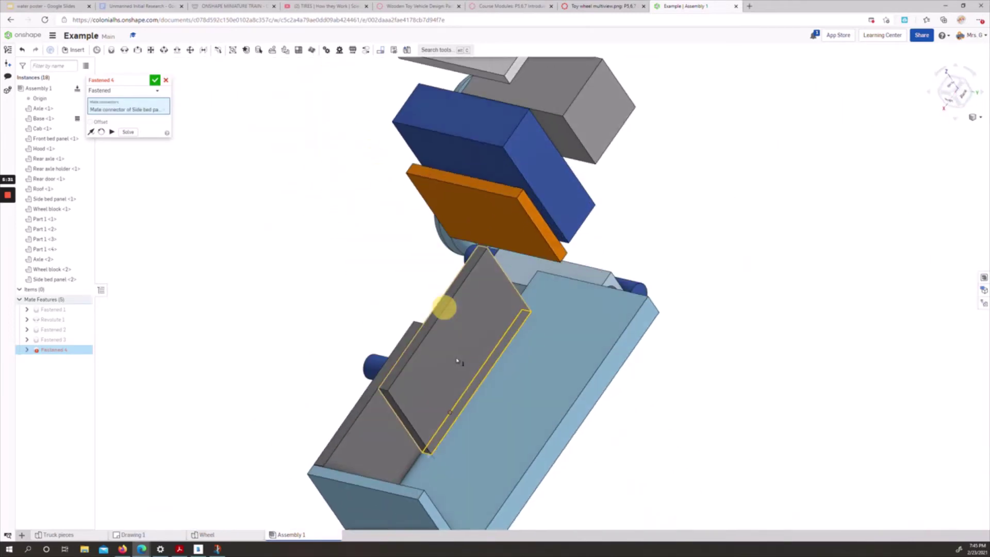
scroll(532, 302, up, 2)
scroll(559, 221, up, 2)
scroll(500, 458, up, 2)
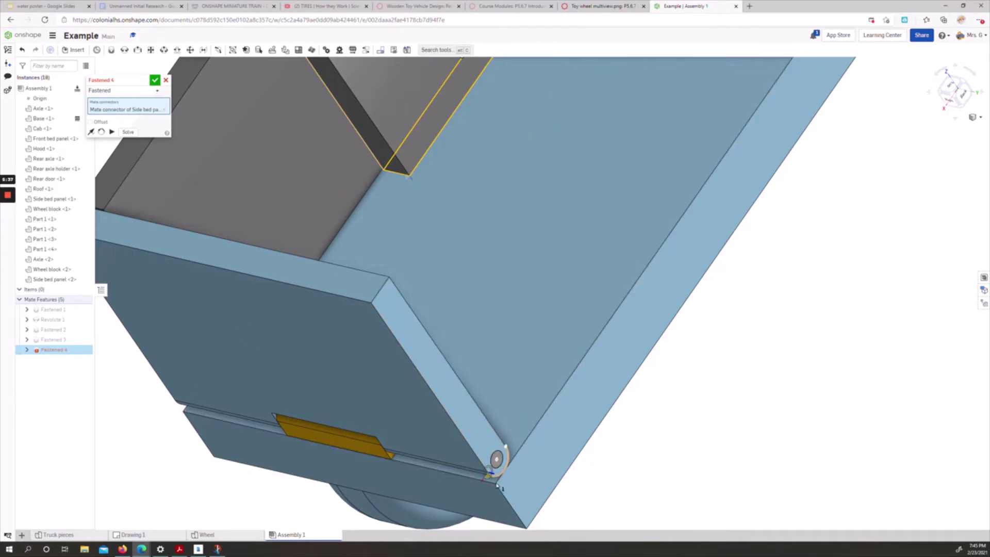
scroll(490, 484, up, 3)
scroll(501, 482, up, 5)
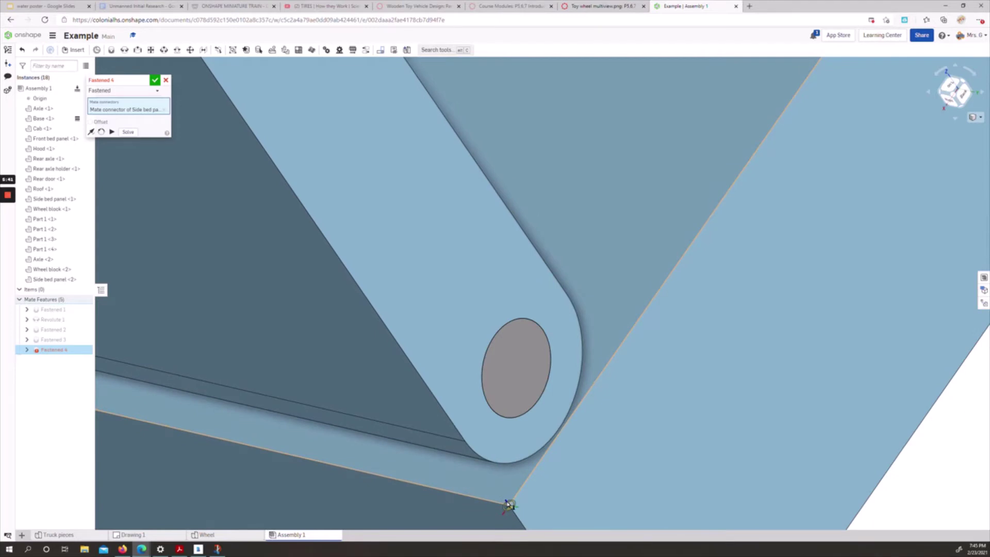
click(508, 504)
scroll(521, 335, down, 5)
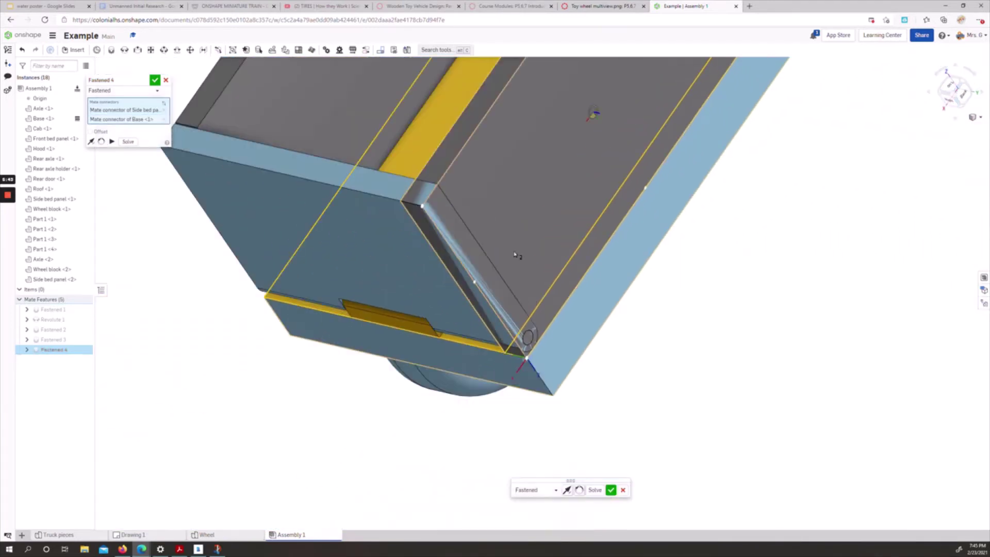
Offset the far side bed panel's Fastened mate by -0.25 in along X and accept it
scroll(371, 274, down, 3)
scroll(499, 321, up, 5)
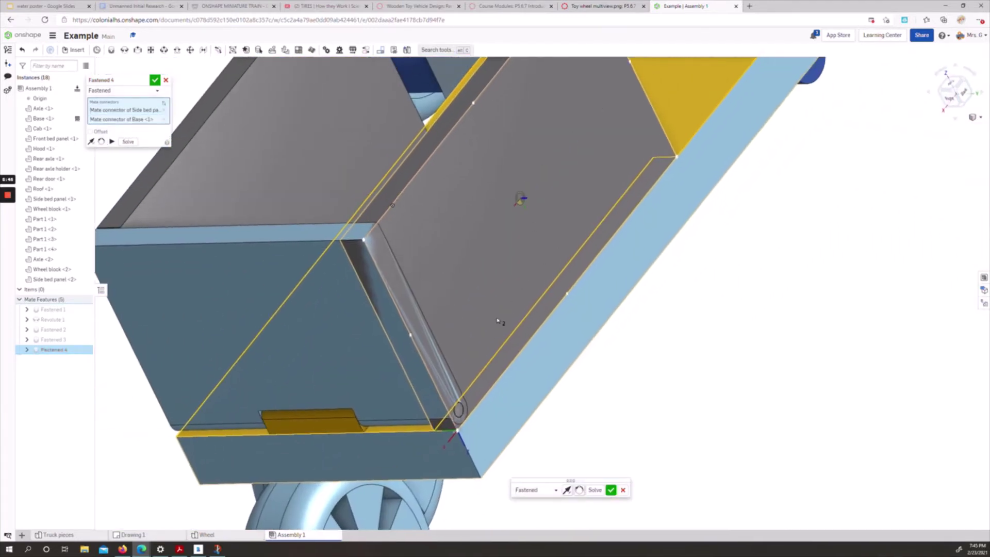
click(103, 132)
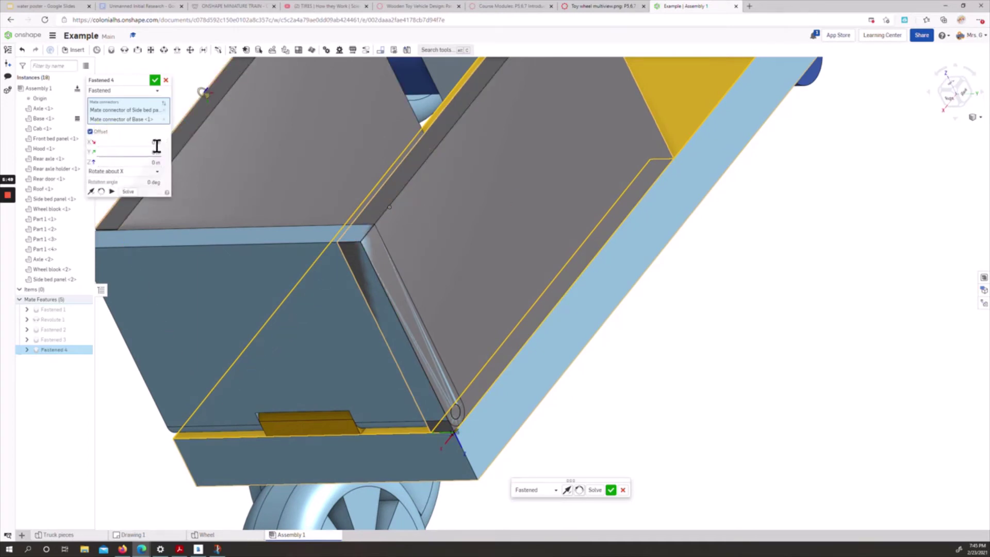
click(157, 144)
key(Return)
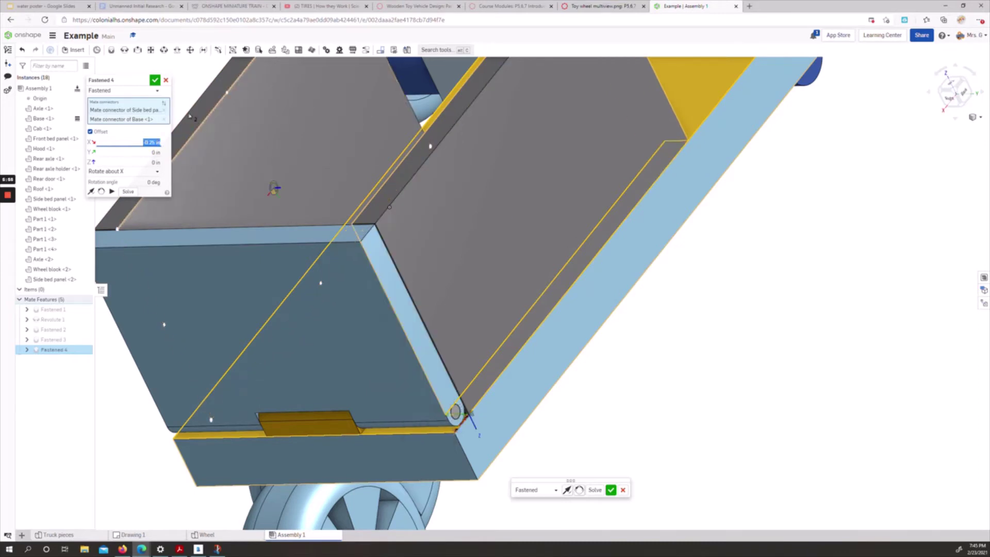
click(155, 80)
scroll(325, 351, down, 2)
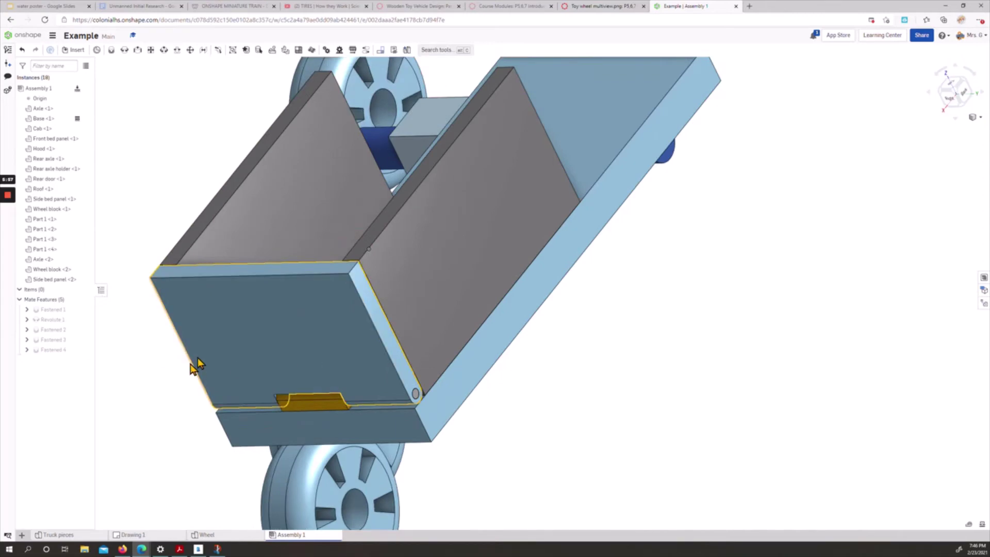
Add a Fastened mate joining the orange front bed panel's lower corner to the near side bed panel's lower outer front corner
right_drag(197, 358, 281, 350)
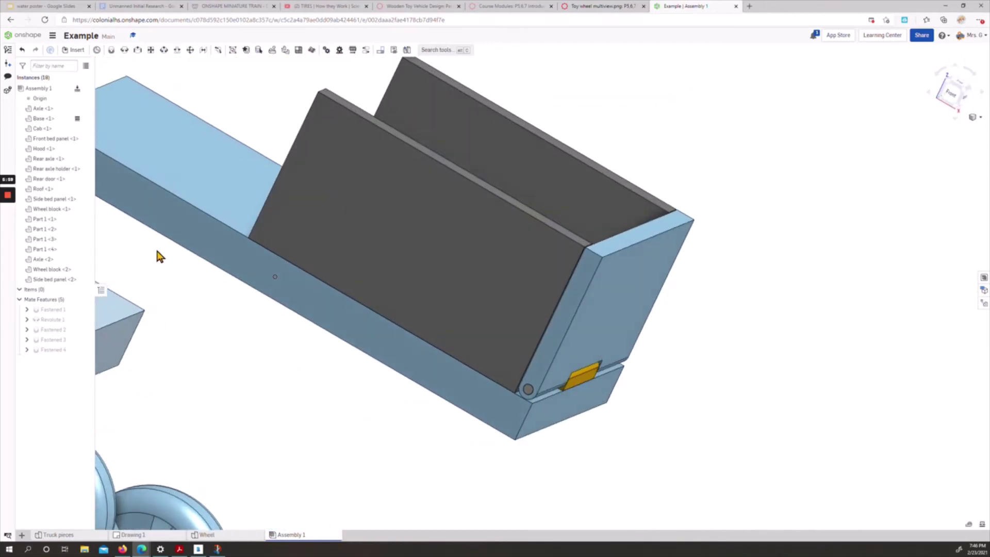
middle_drag(160, 245, 409, 363)
middle_drag(354, 322, 378, 398)
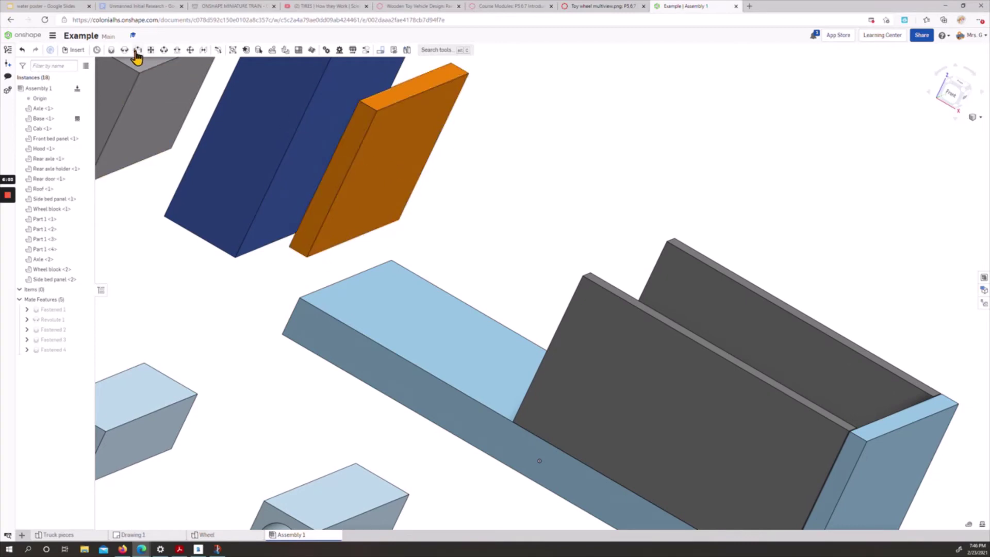
click(111, 49)
scroll(398, 280, up, 2)
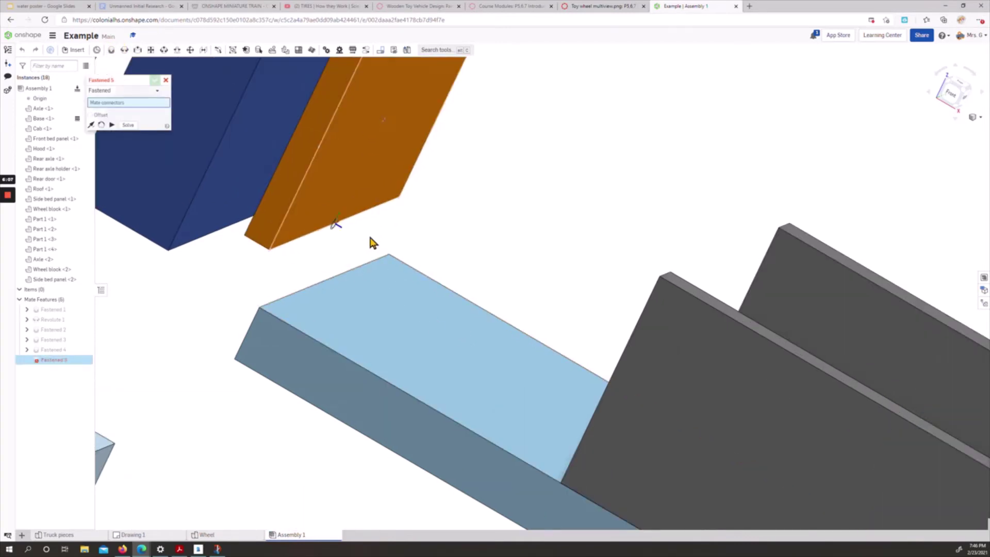
scroll(310, 238, up, 2)
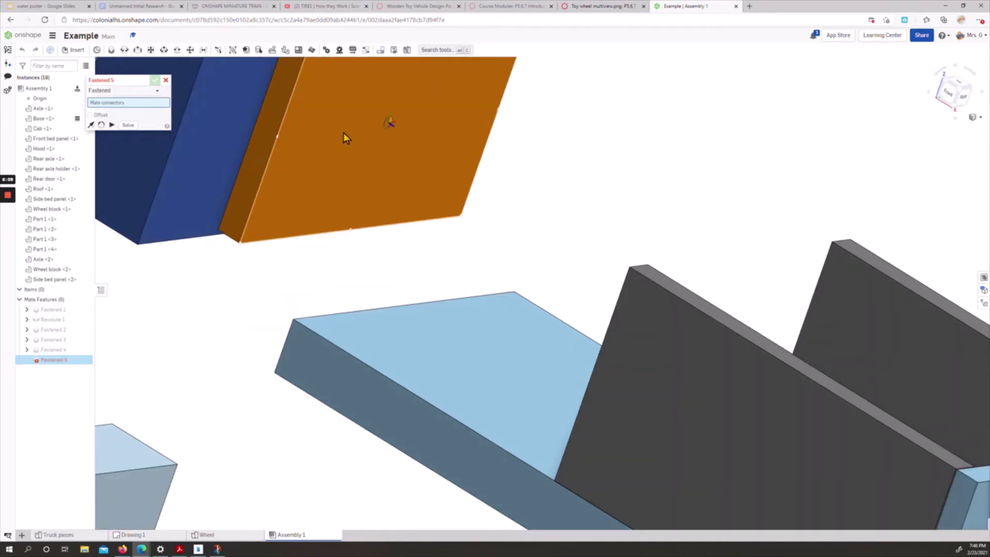
click(243, 247)
right_drag(372, 312, 657, 371)
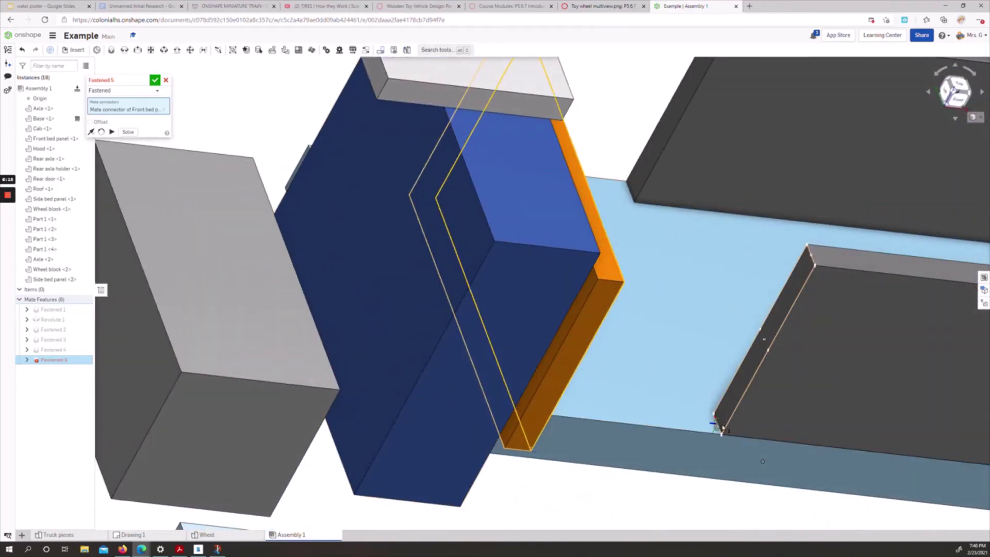
click(720, 435)
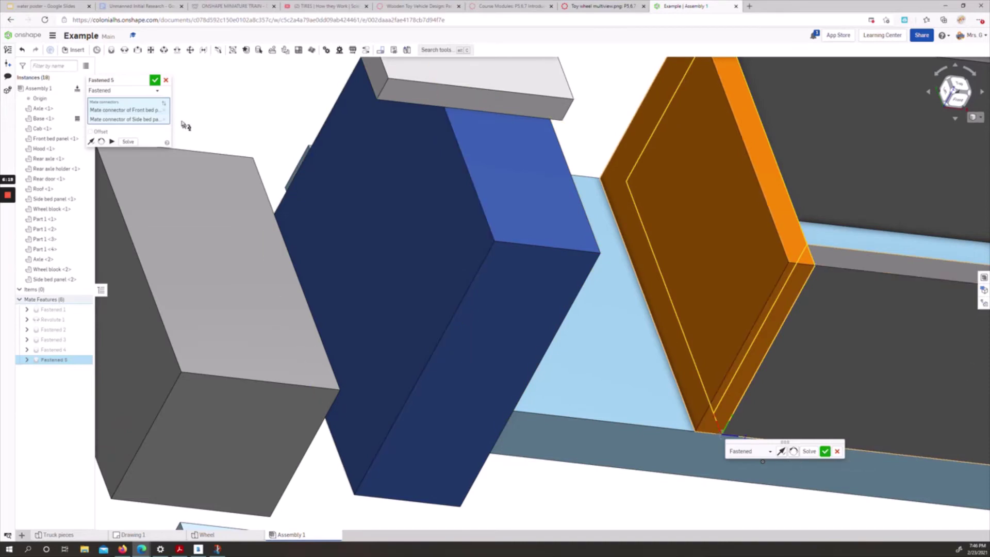
click(154, 82)
Add a Fastened mate joining the blue cab's lower rear corner to the front bed panel's lower outer front corner
right_drag(692, 291, 648, 265)
scroll(648, 266, down, 3)
middle_drag(547, 277, 447, 283)
right_drag(447, 283, 458, 277)
click(316, 190)
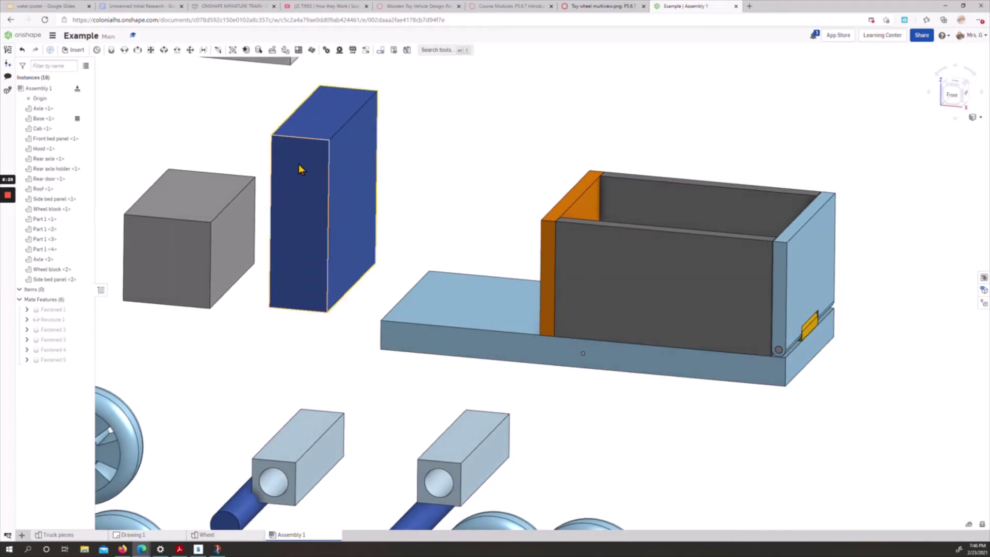
click(111, 51)
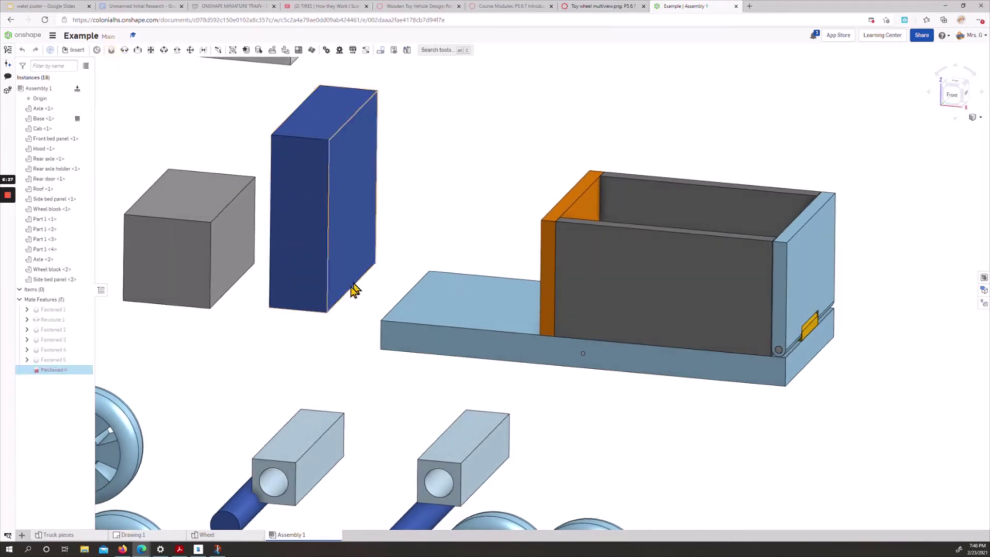
click(329, 309)
right_drag(386, 300, 481, 304)
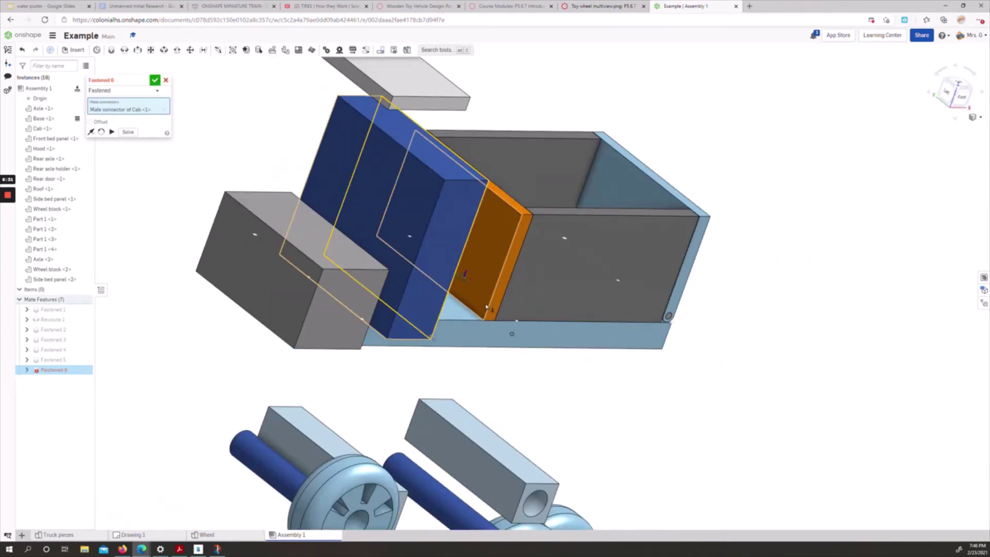
click(483, 321)
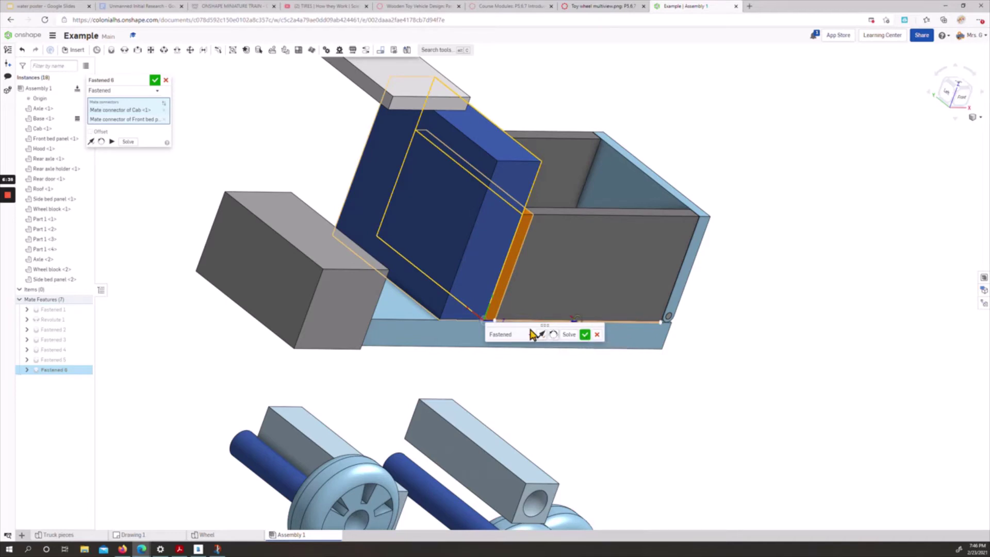
click(586, 335)
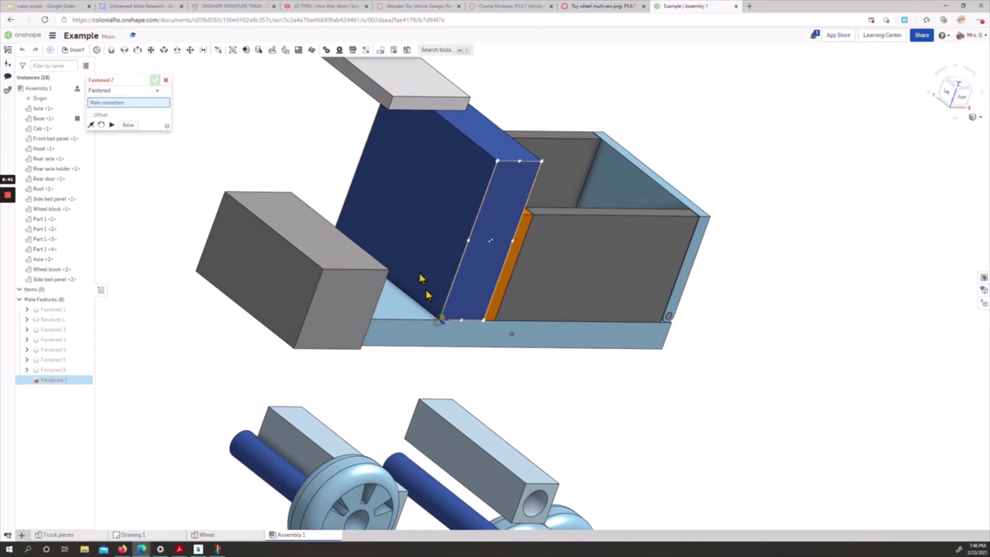
Add a Fastened mate joining the cab's lower front corner to the hood's lower rear corner on the near side
click(439, 319)
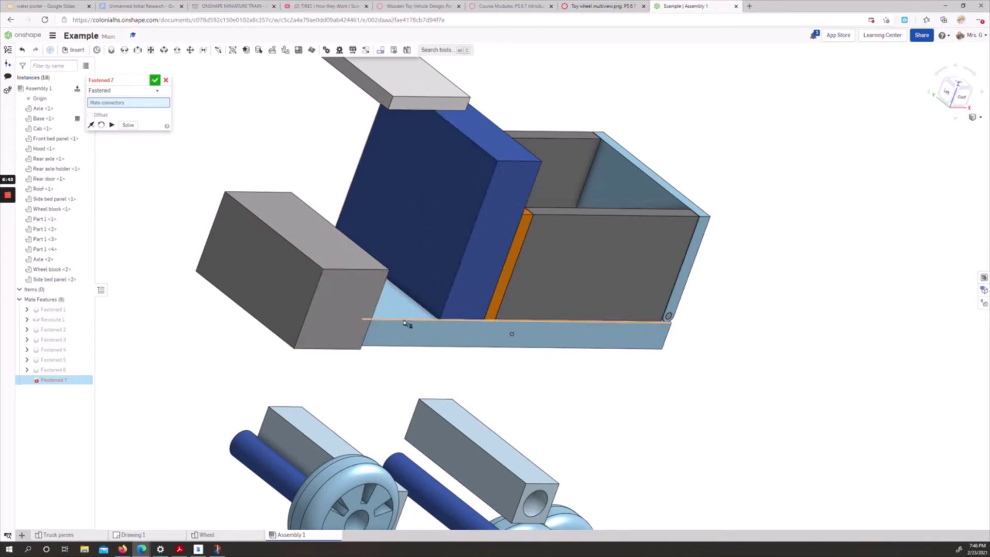
right_drag(403, 320, 343, 304)
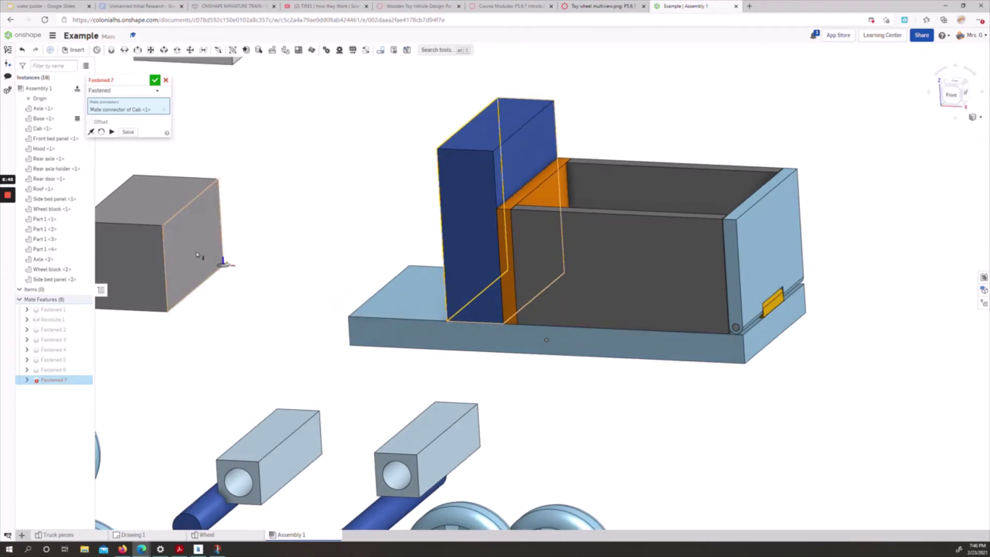
click(168, 312)
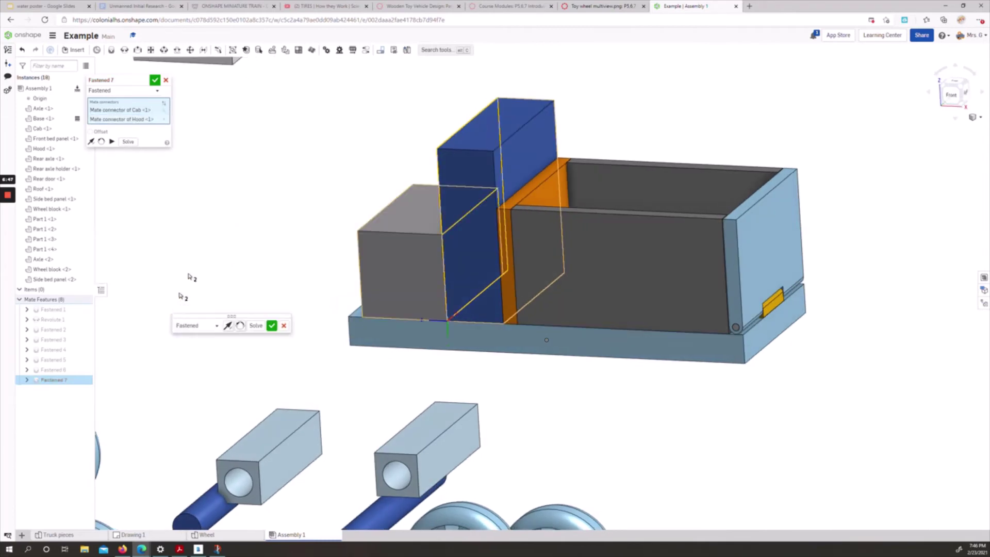
click(272, 326)
Add a Fastened mate joining the cab's top rear near corner to the matching lower corner of the roof
scroll(302, 219, down, 3)
click(308, 218)
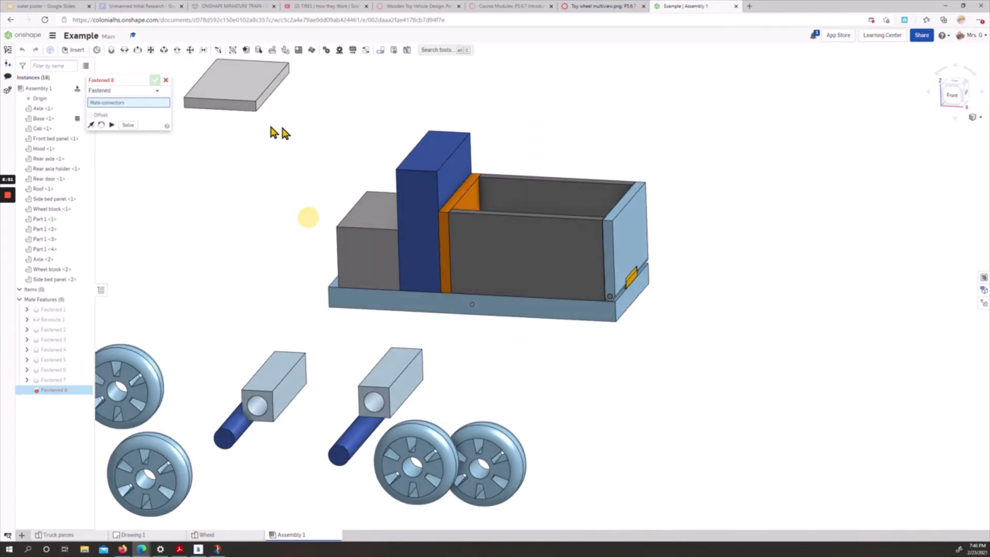
scroll(363, 148, up, 2)
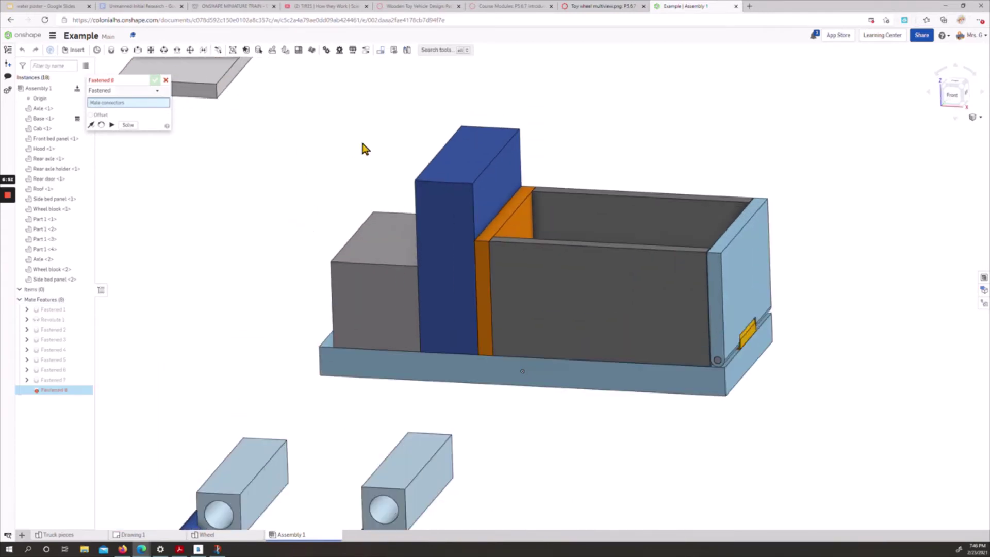
click(473, 187)
right_drag(289, 181, 221, 123)
click(214, 91)
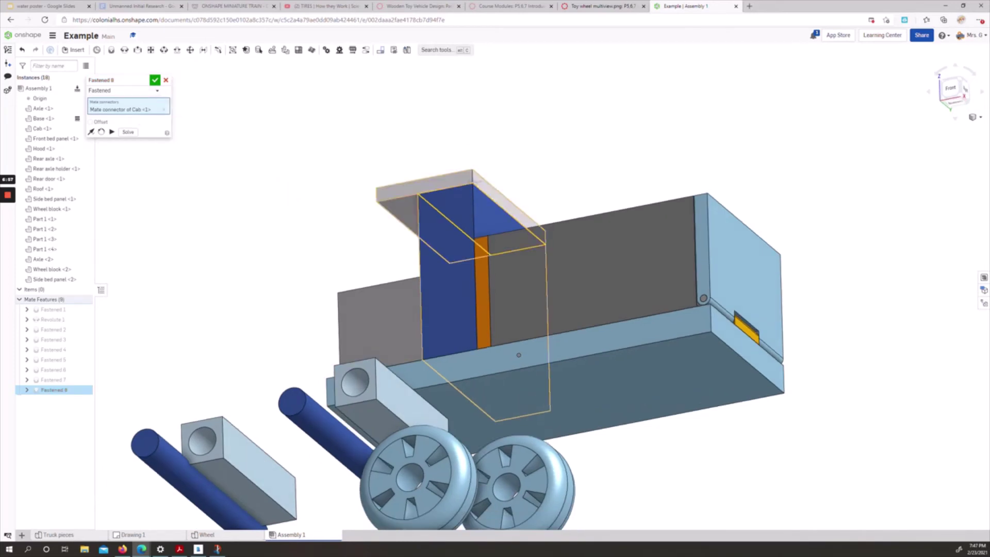
right_drag(327, 191, 354, 213)
click(316, 105)
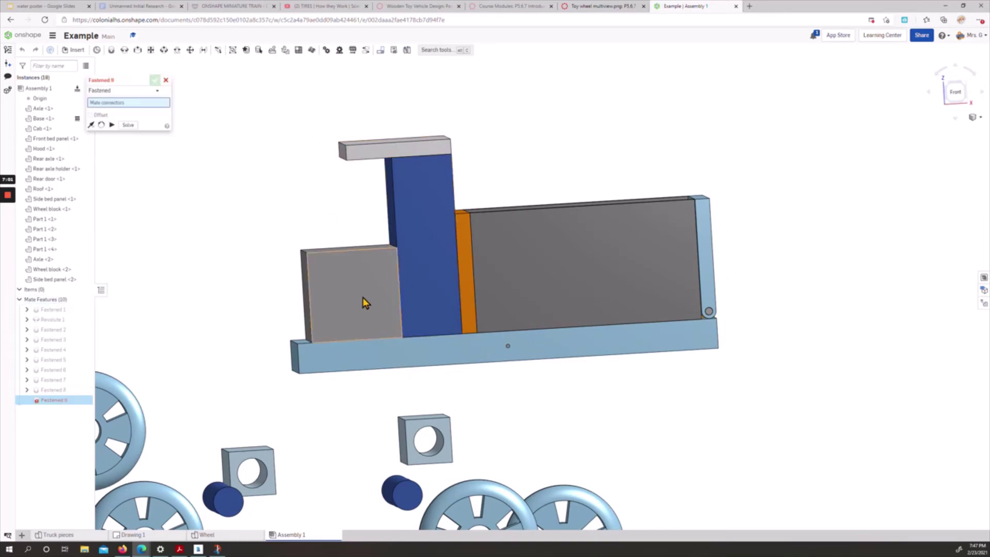
Join the top front edge midpoint of one wheel block to the midpoint of the base's lower front edge with the Fastened mate
right_drag(531, 361, 555, 347)
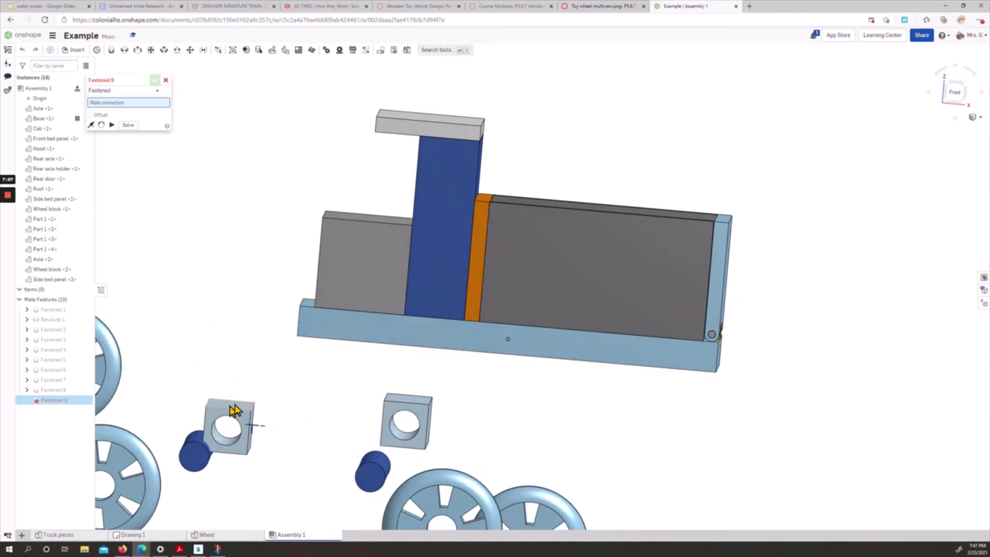
right_drag(379, 399, 423, 425)
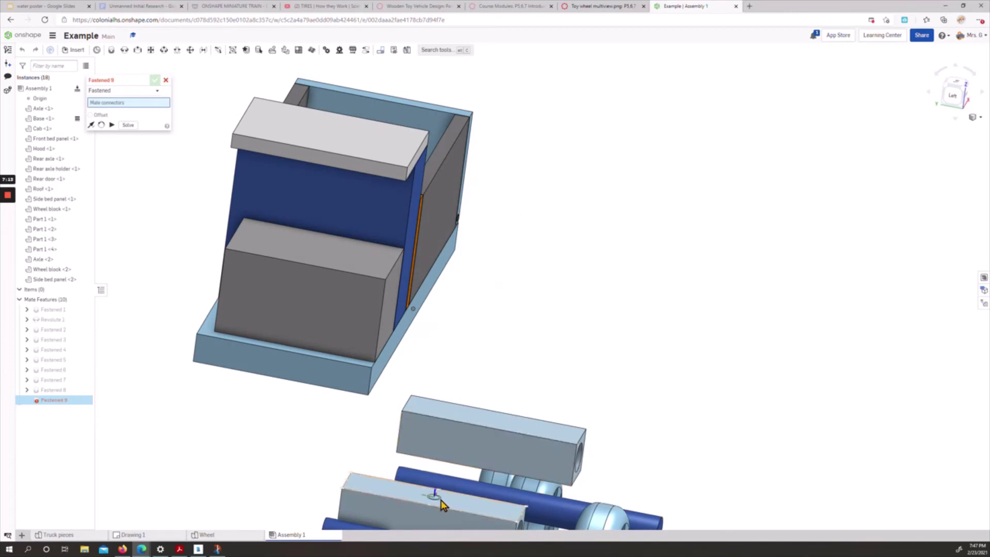
click(429, 505)
right_drag(309, 477, 302, 372)
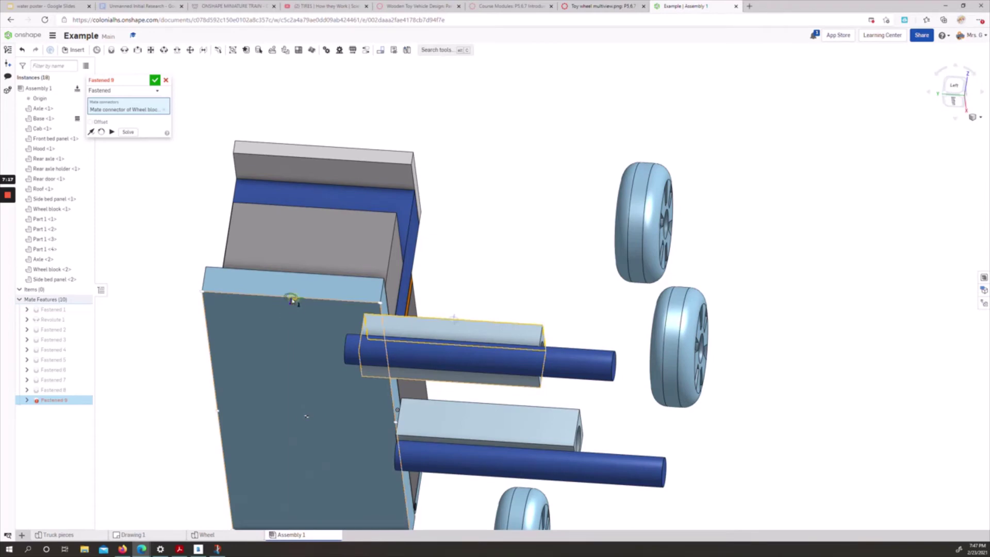
click(292, 300)
mouse_move(361, 413)
right_down()
mouse_move(343, 454)
mouse_move(325, 460)
mouse_move(356, 430)
right_up()
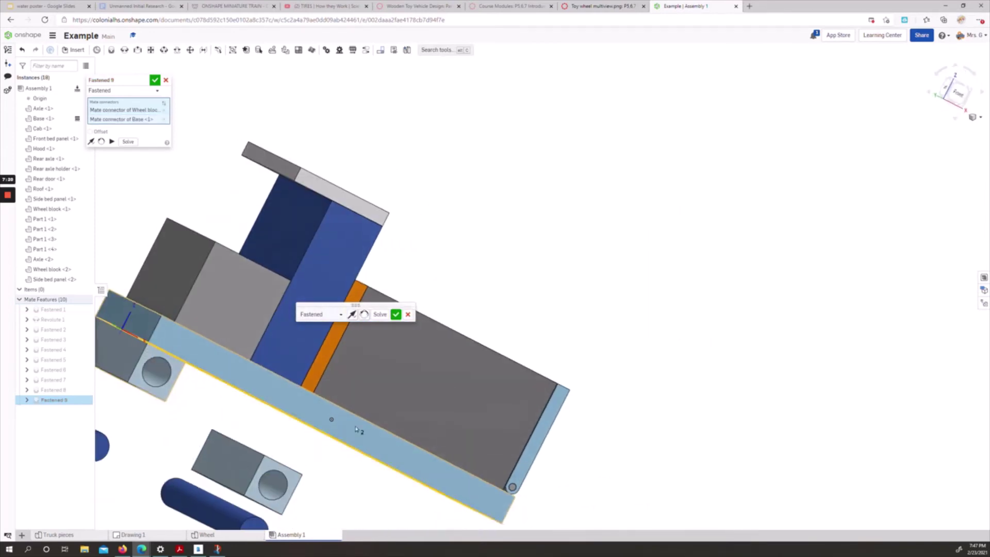
Offset the front wheel block's Fastened mate 1.5 in along X and accept the mate
click(954, 100)
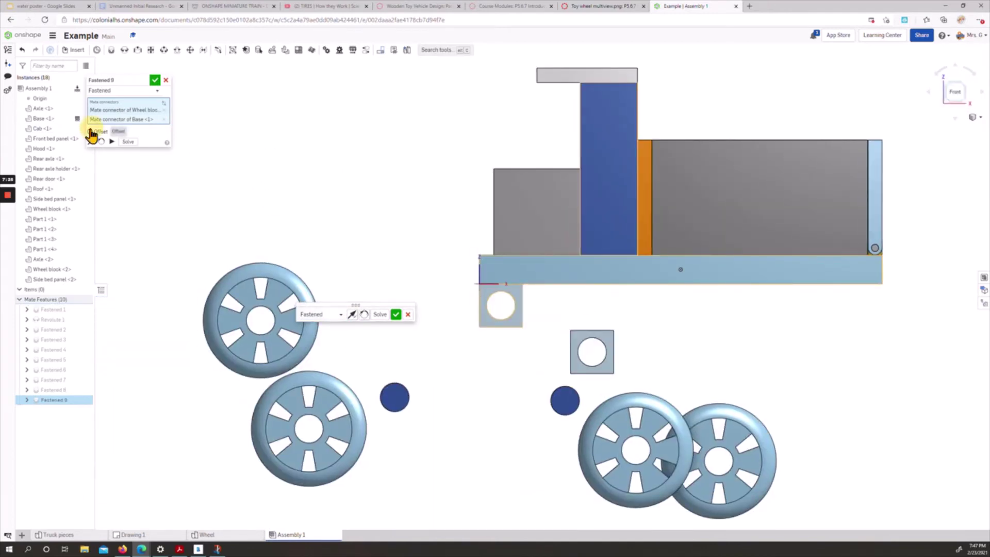
click(91, 132)
click(160, 142)
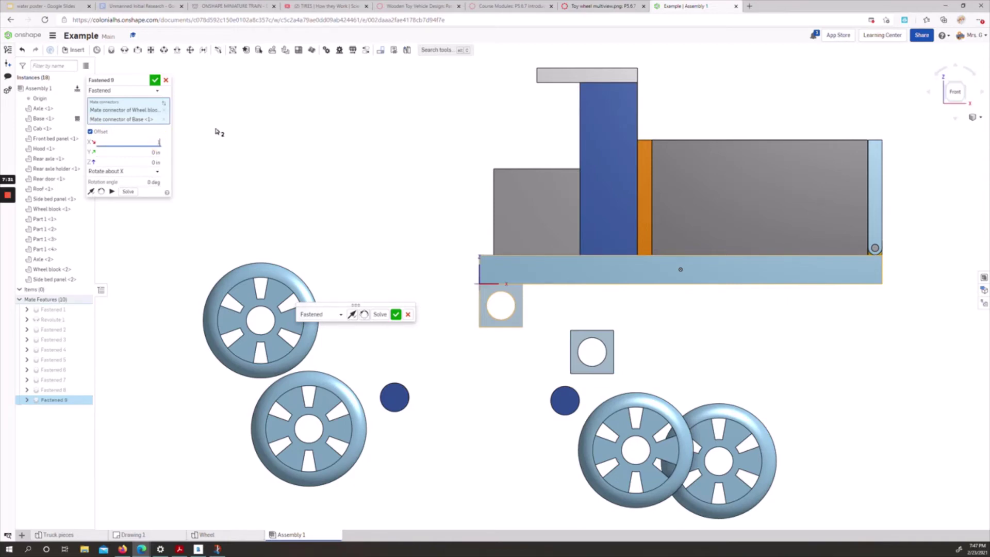
text(1.5)
key(Return)
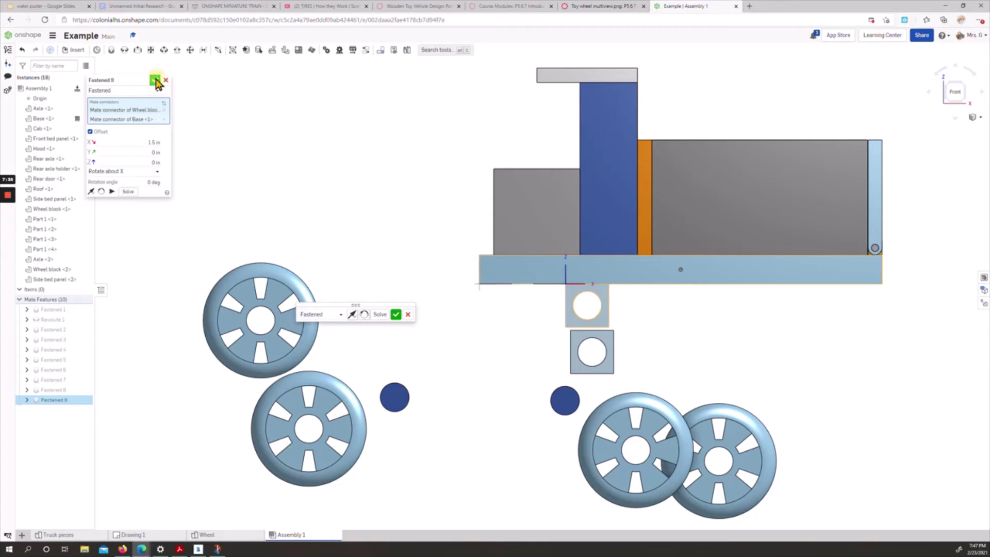
click(155, 81)
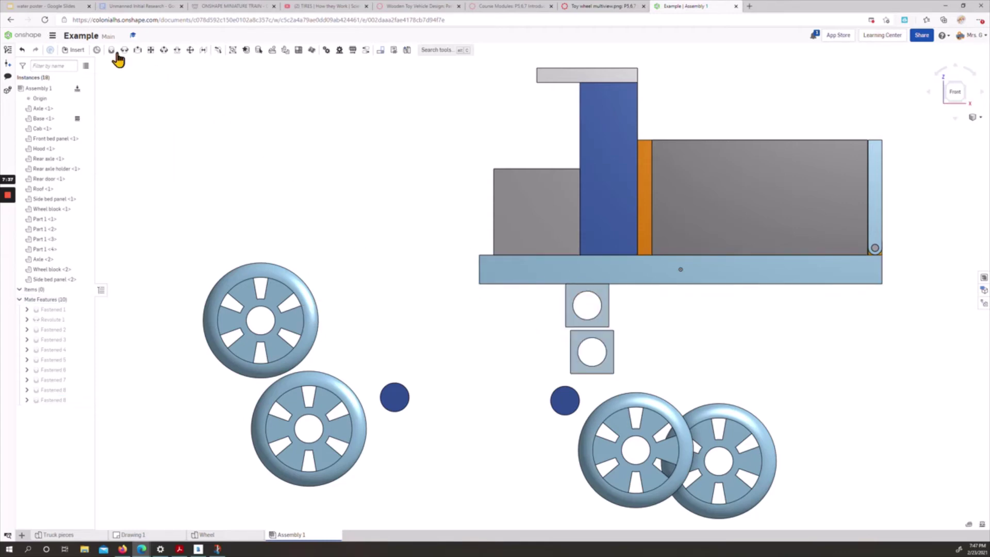
Add a Fastened mate joining the second wheel block's top rear edge midpoint to the midpoint of the base's lower rear edge
click(113, 52)
right_drag(443, 321, 471, 336)
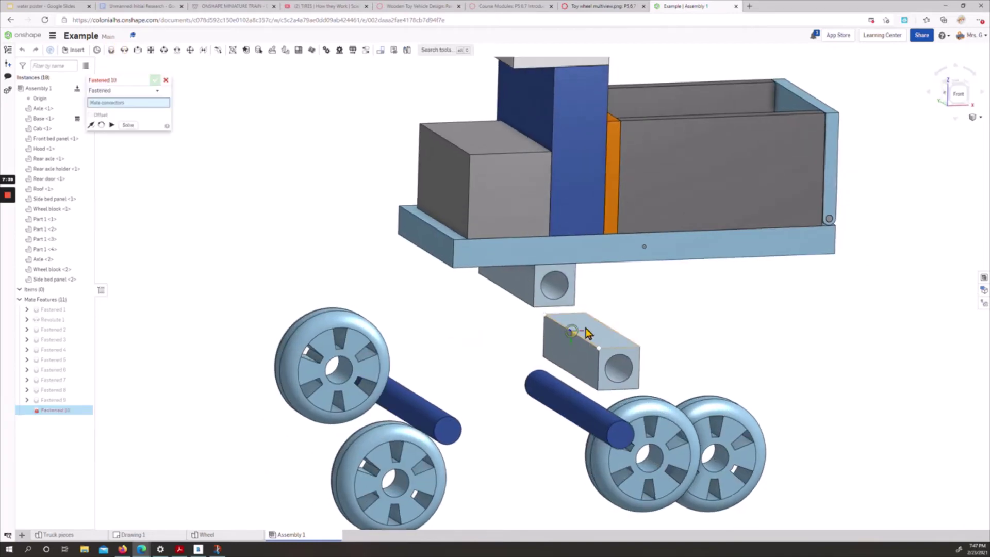
click(609, 333)
right_drag(841, 347, 798, 256)
click(836, 207)
right_drag(771, 299, 818, 290)
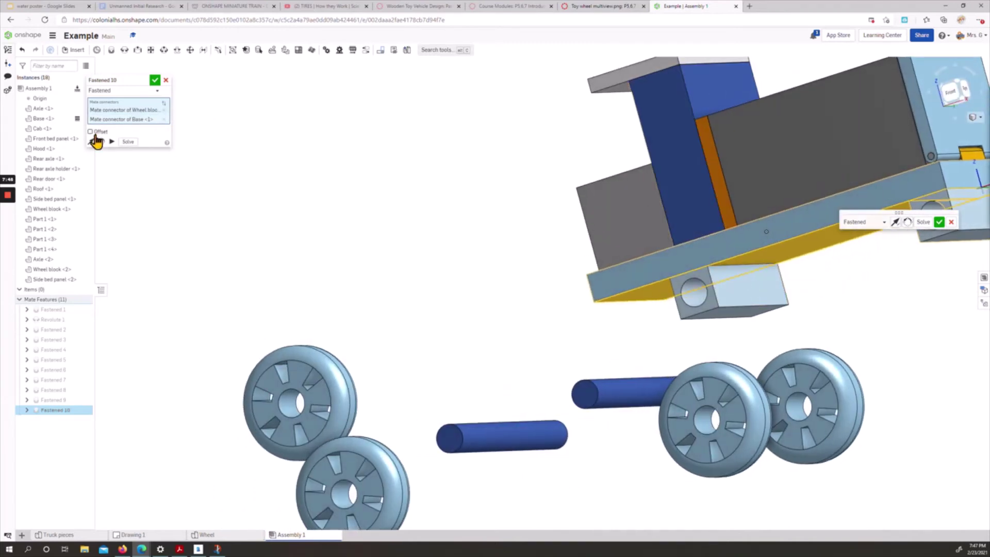
Offset the rear wheel block's Fastened mate -1.5 in along X and accept the mate
click(95, 136)
click(153, 142)
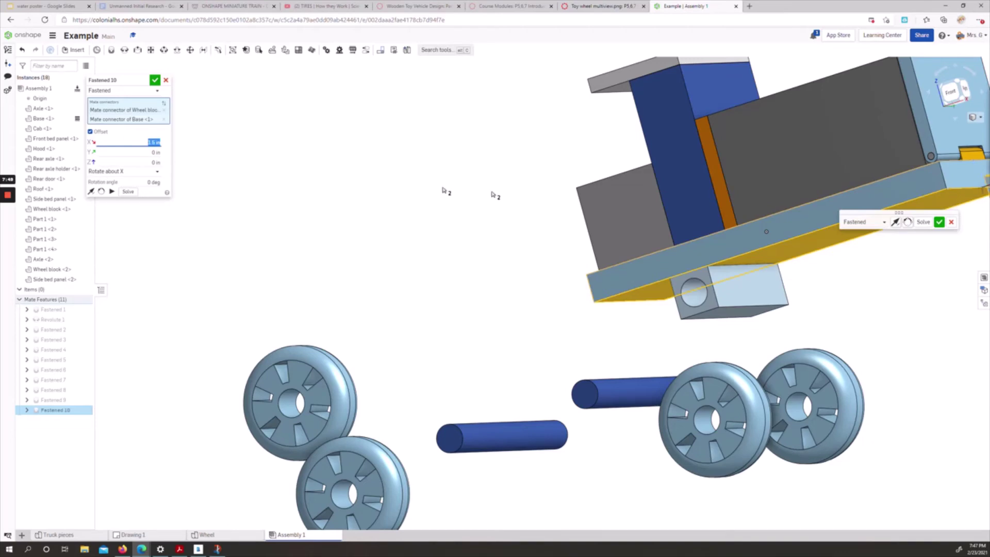
scroll(490, 223, down, 2)
middle_drag(663, 216, 491, 221)
right_drag(478, 222, 523, 234)
click(150, 143)
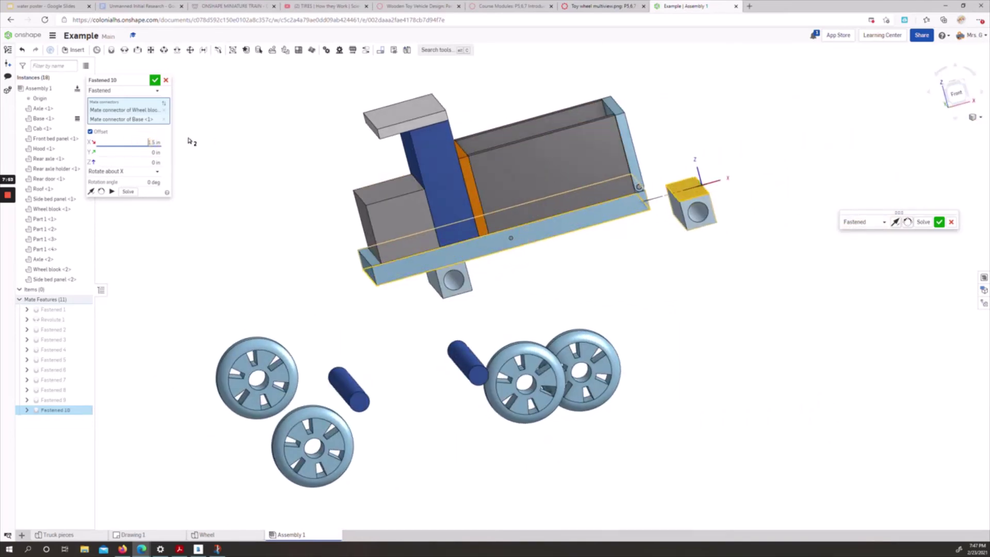
text(-)
key(Return)
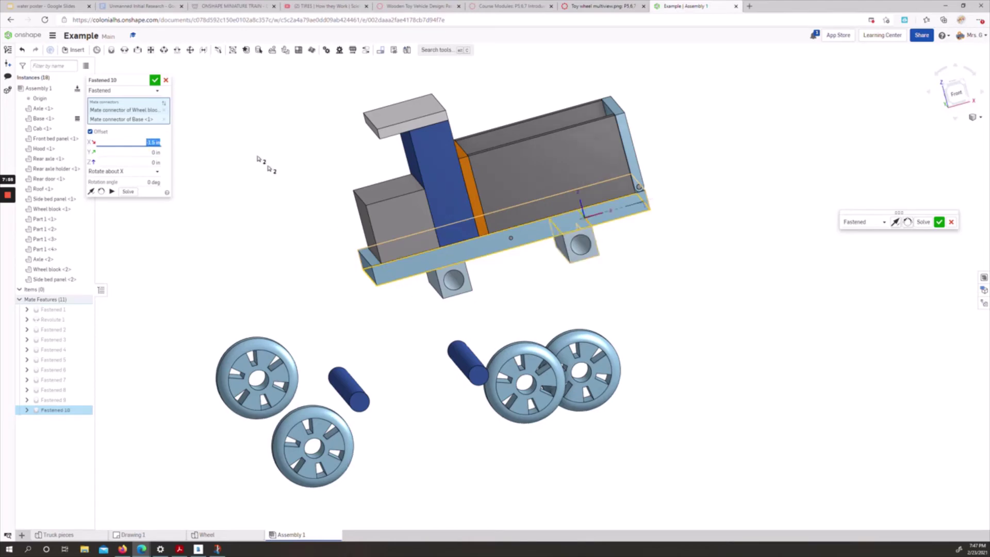
click(155, 80)
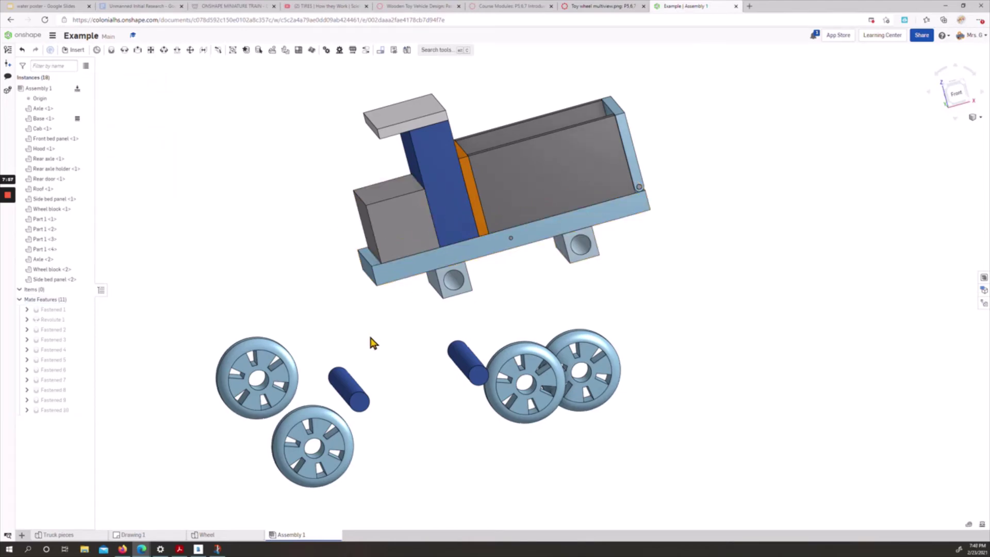
Add a Revolute mate joining the midpoint of one axle to the centre of the front wheel block's bore
right_drag(371, 340, 397, 330)
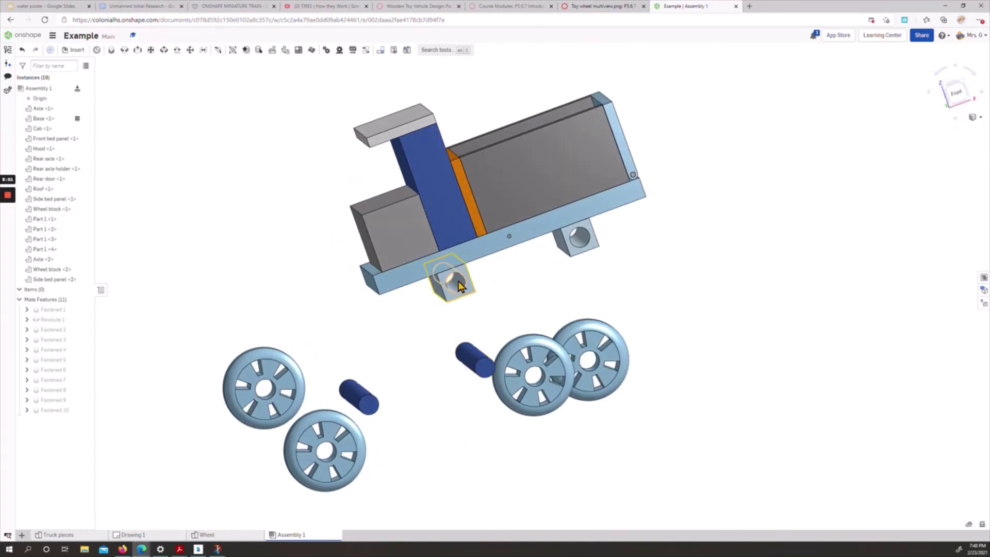
click(124, 50)
right_drag(262, 283, 281, 275)
scroll(412, 322, down, 3)
scroll(455, 336, up, 3)
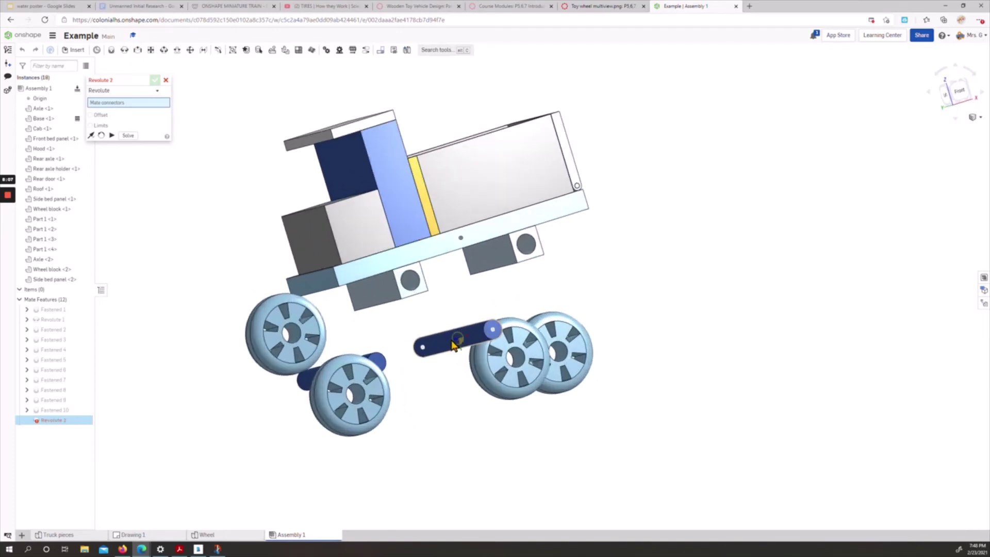
mouse_move(449, 341)
right_down()
mouse_move(458, 349)
mouse_move(452, 339)
right_up()
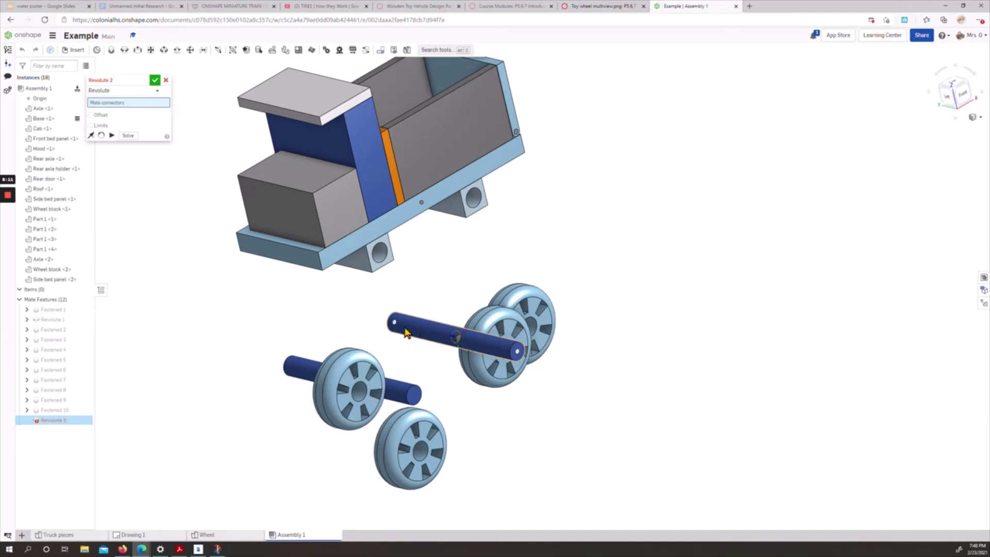
click(394, 322)
right_drag(390, 321, 413, 309)
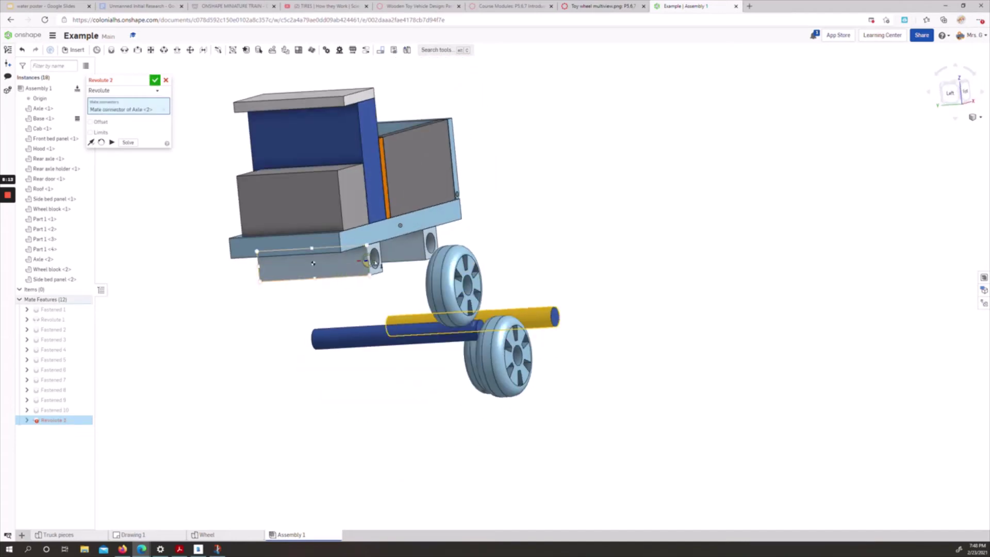
scroll(379, 264, up, 5)
scroll(361, 261, down, 3)
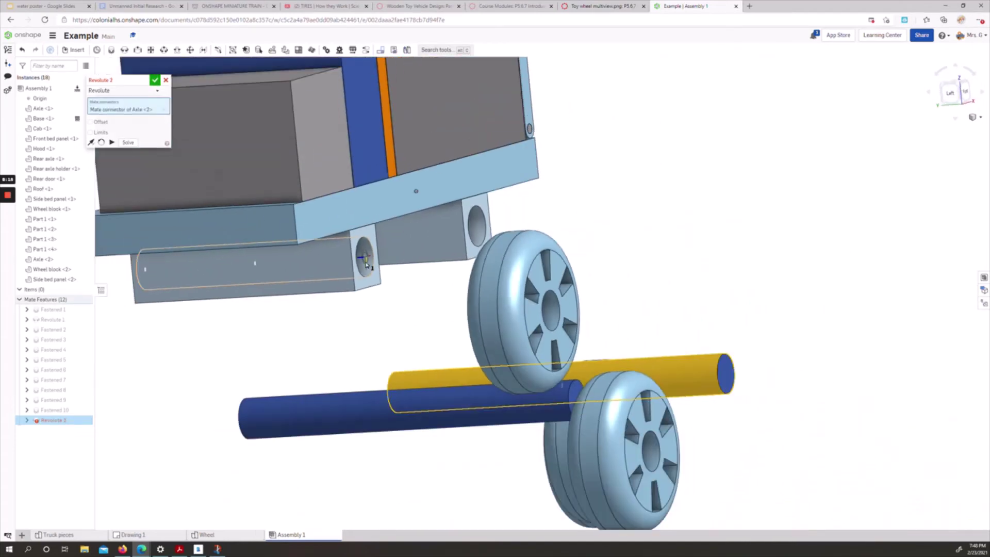
scroll(340, 266, up, 2)
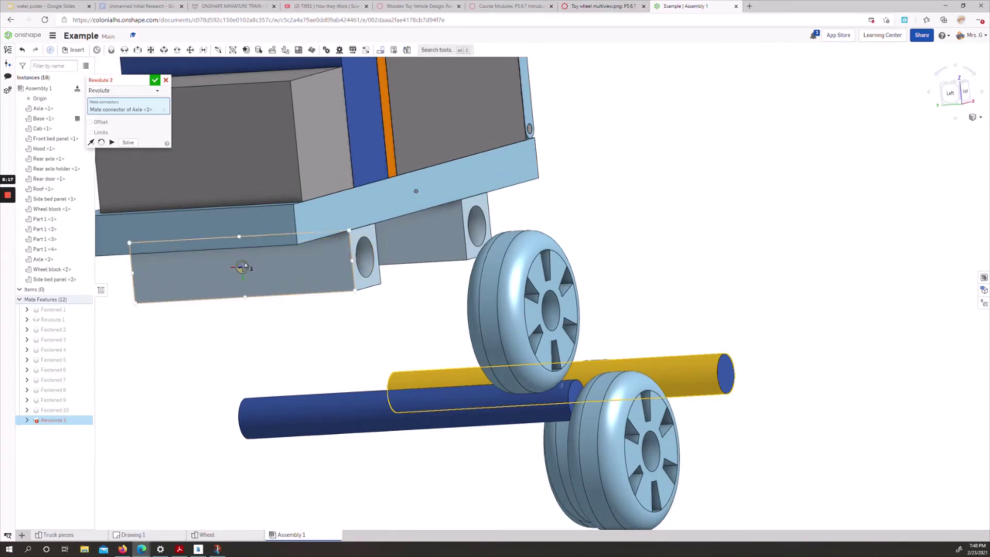
scroll(246, 269, down, 1)
scroll(349, 262, up, 3)
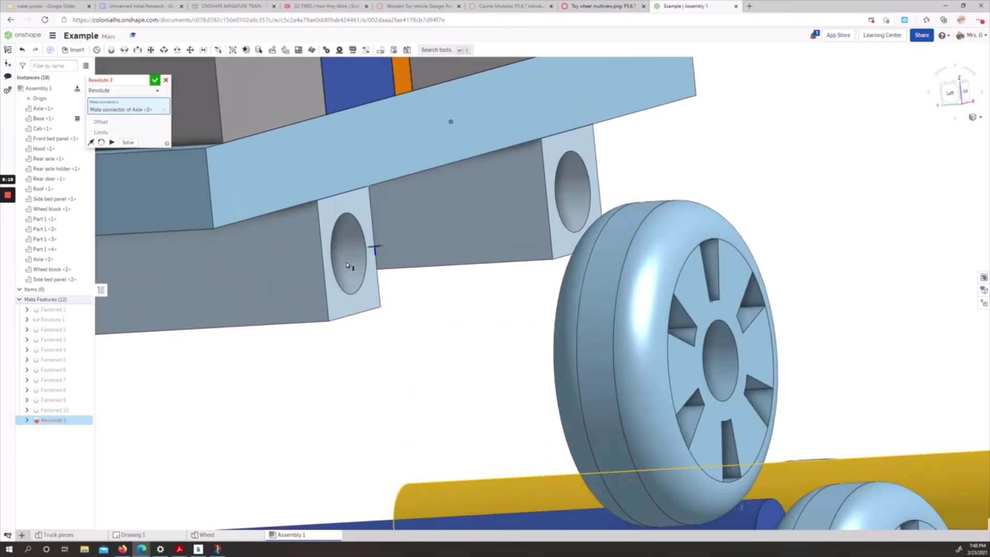
scroll(345, 261, down, 1)
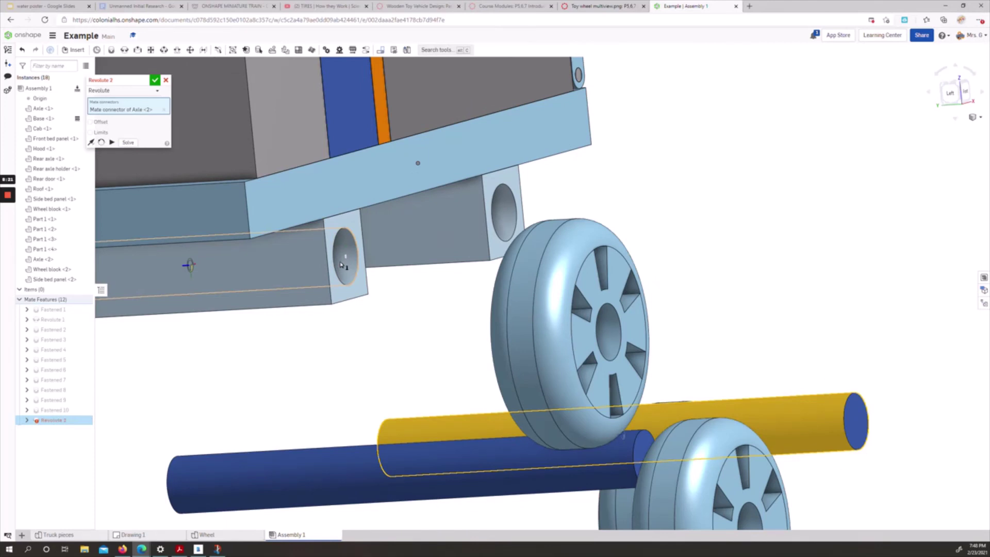
click(341, 265)
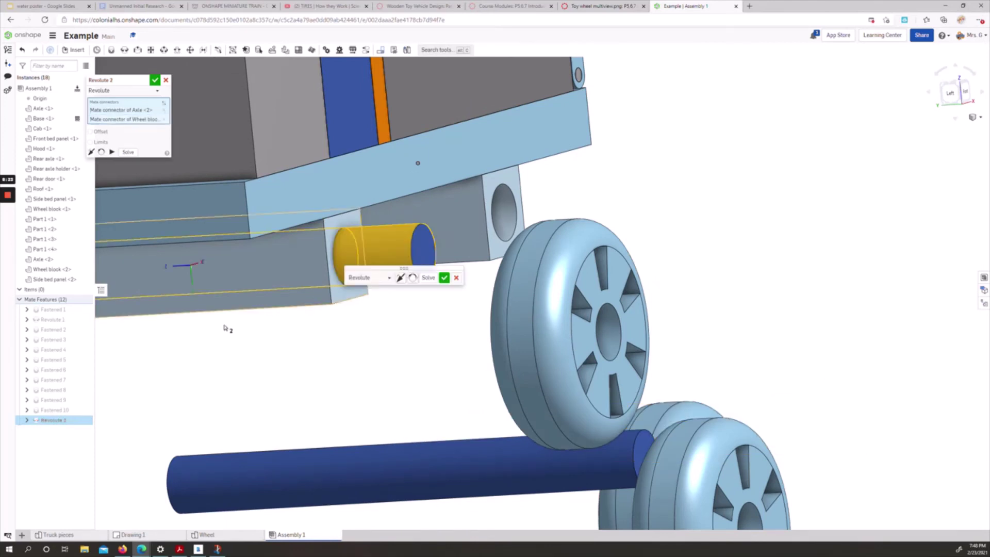
scroll(172, 327, down, 2)
scroll(188, 329, down, 1)
middle_drag(188, 329, 297, 315)
click(444, 278)
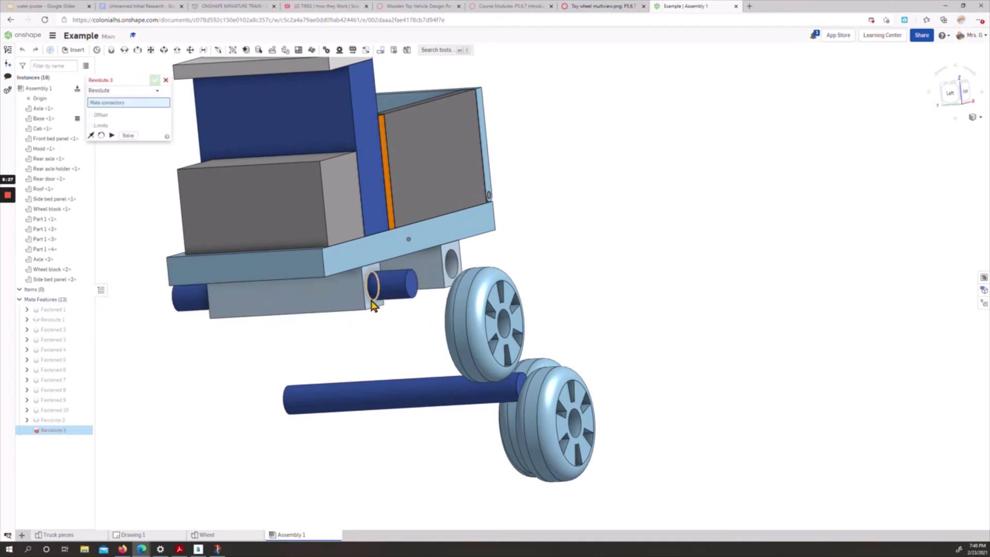
Add a Revolute mate joining the midpoint of the remaining long axle to the centre of the rear wheel block's bore
right_drag(373, 305, 330, 319)
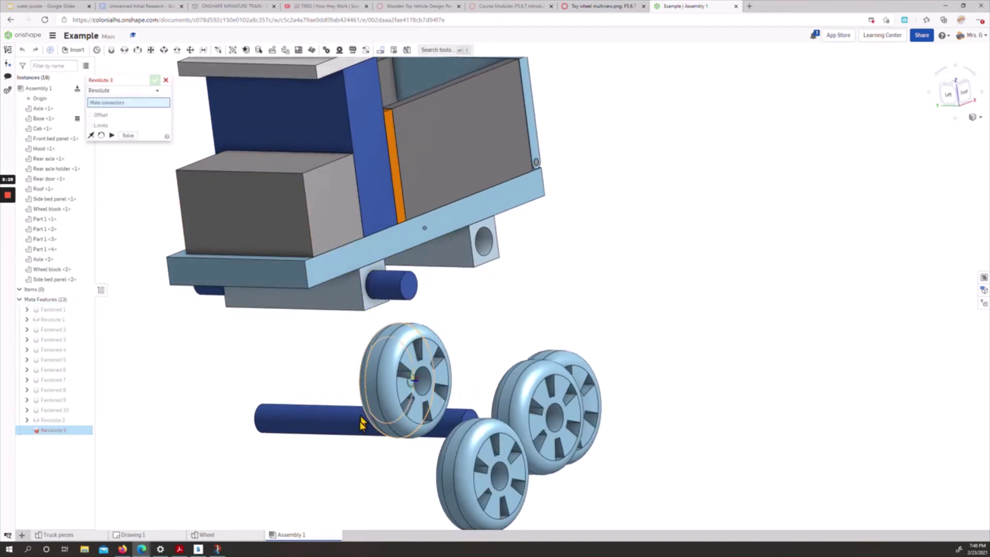
scroll(380, 413, up, 3)
click(384, 416)
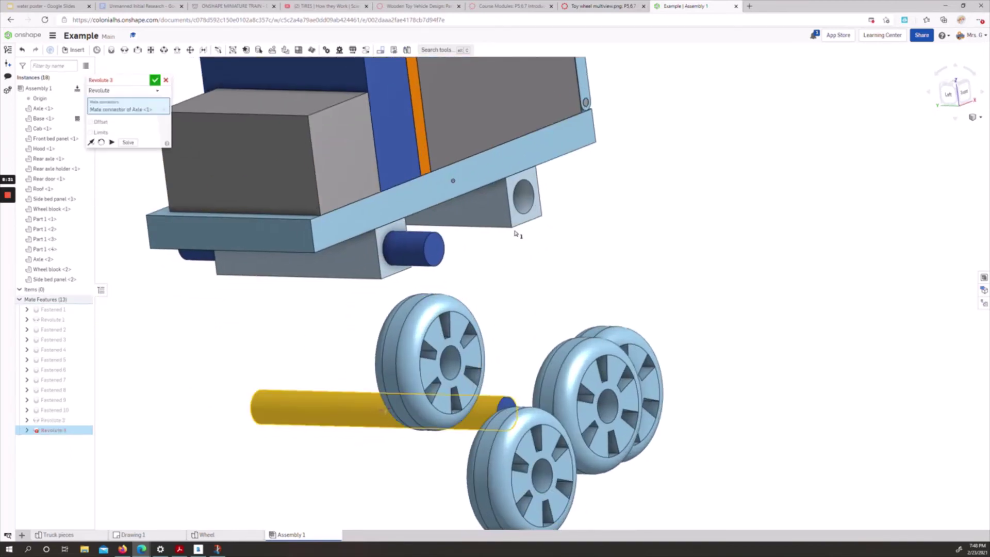
click(526, 208)
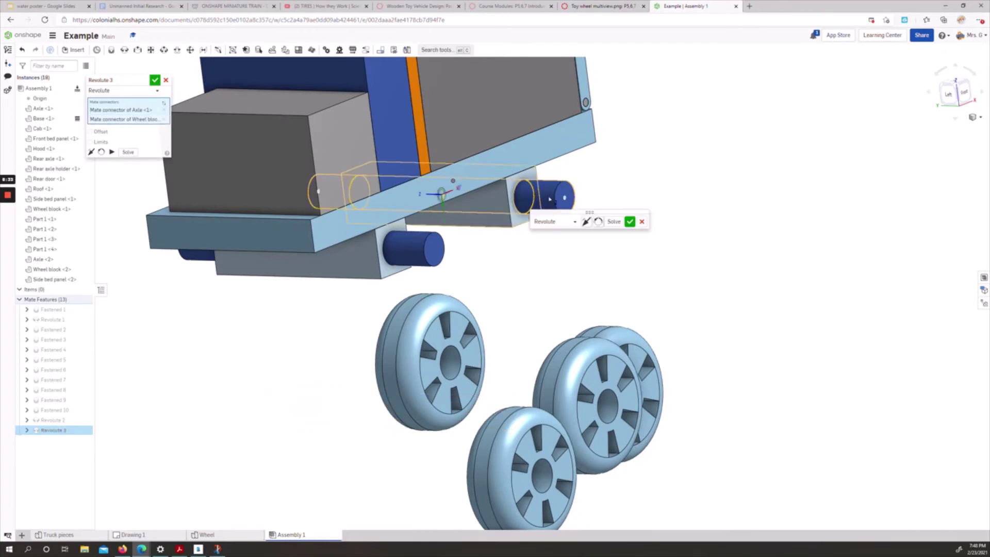
click(630, 222)
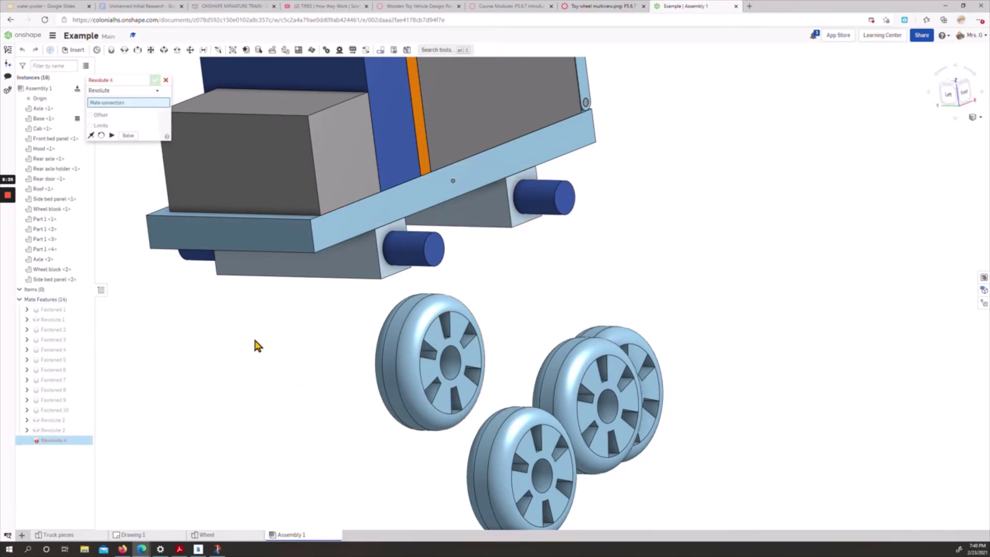
Change the new mate's type to Fastened and join a wheel's outer hub centre to the near end of the front axle
scroll(283, 327, down, 1)
right_drag(586, 271, 457, 257)
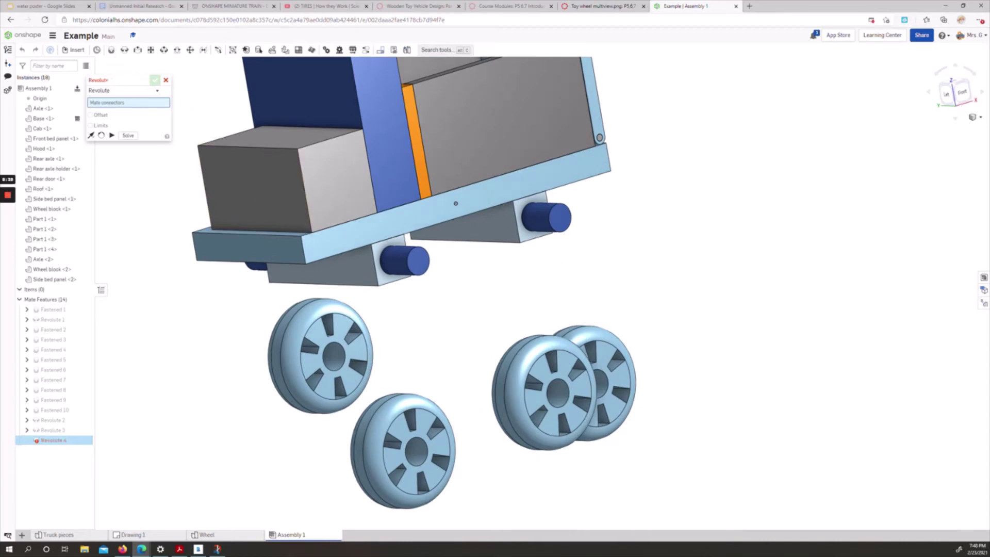
drag(110, 95, 135, 93)
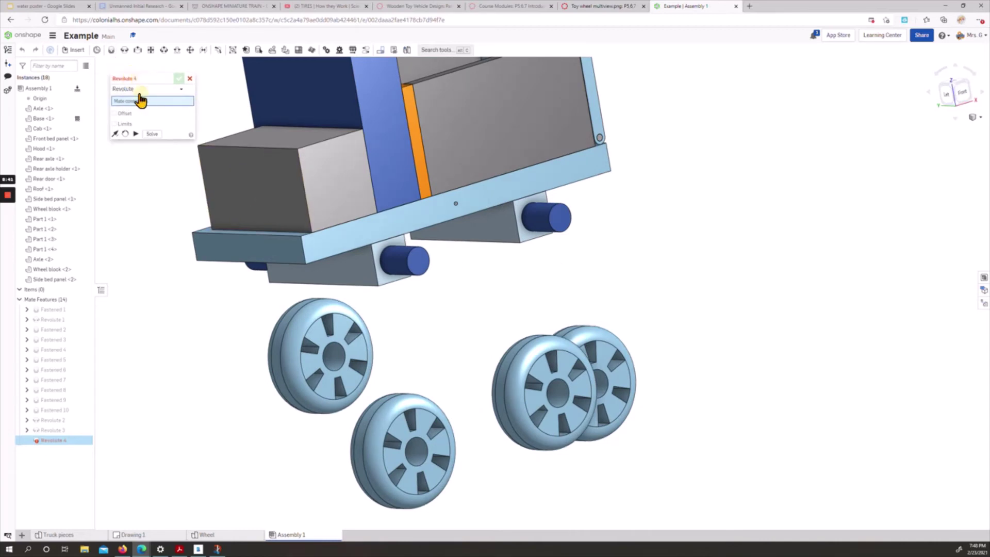
click(139, 92)
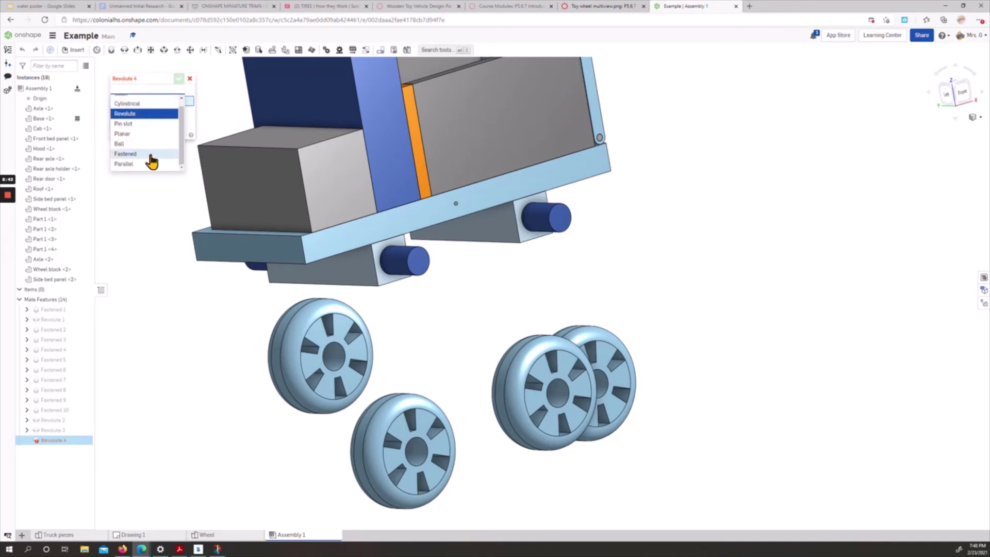
click(151, 155)
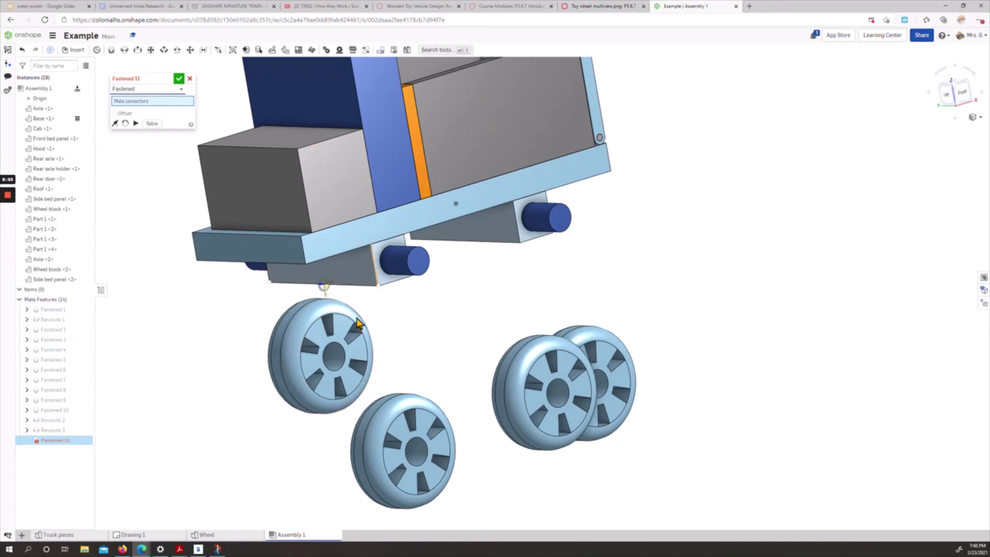
click(338, 363)
click(421, 266)
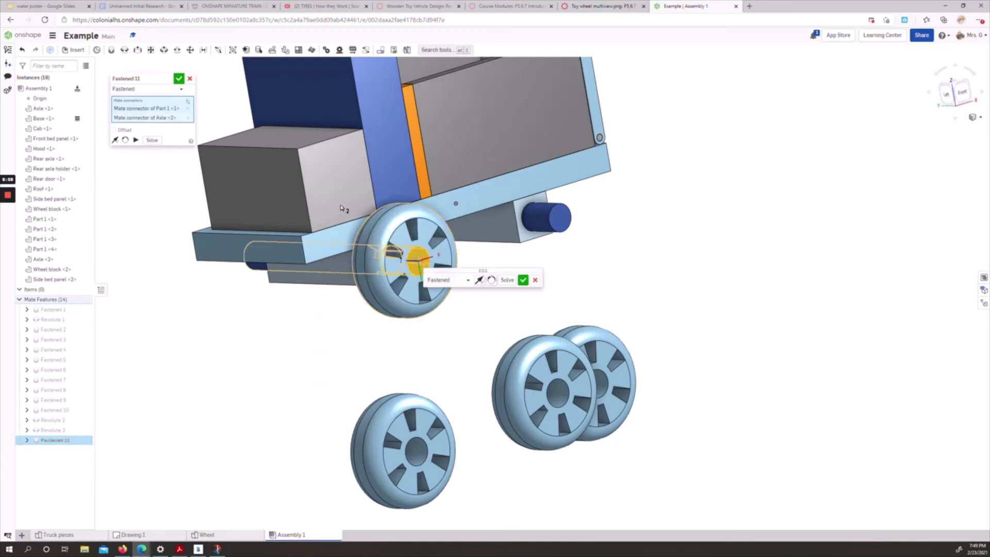
click(524, 280)
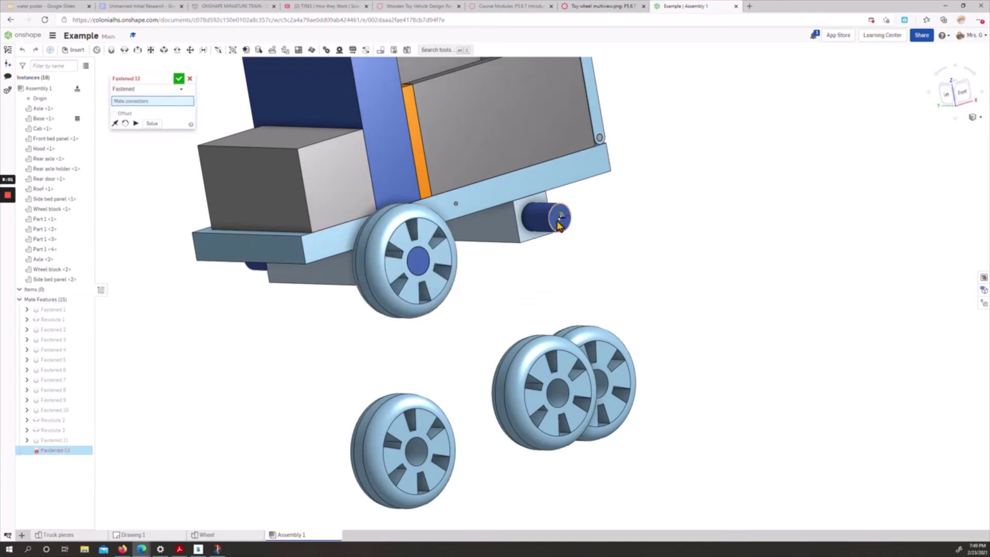
Add a Fastened mate joining another wheel's outer hub centre to the near end of the rear axle, reselecting the wheel's connector
click(561, 219)
click(558, 397)
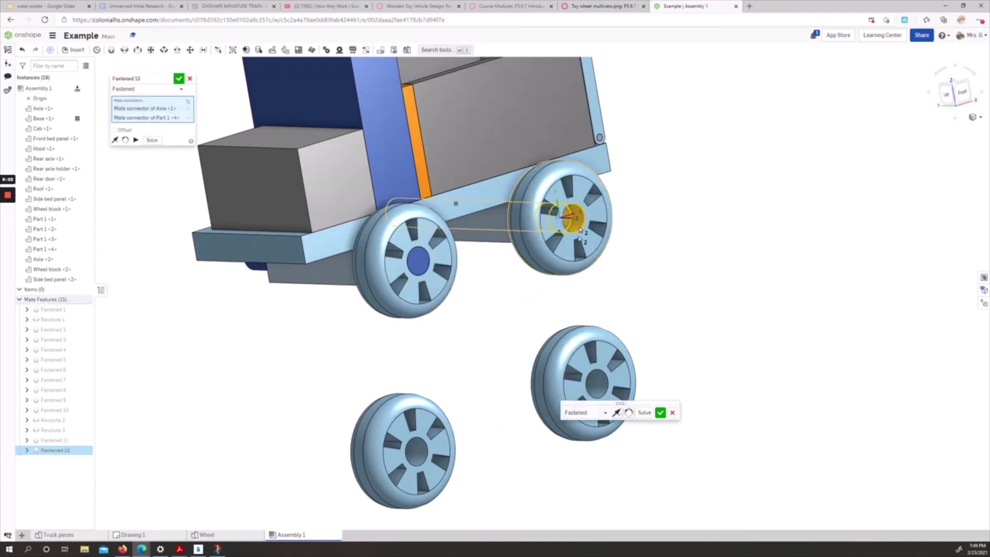
click(189, 118)
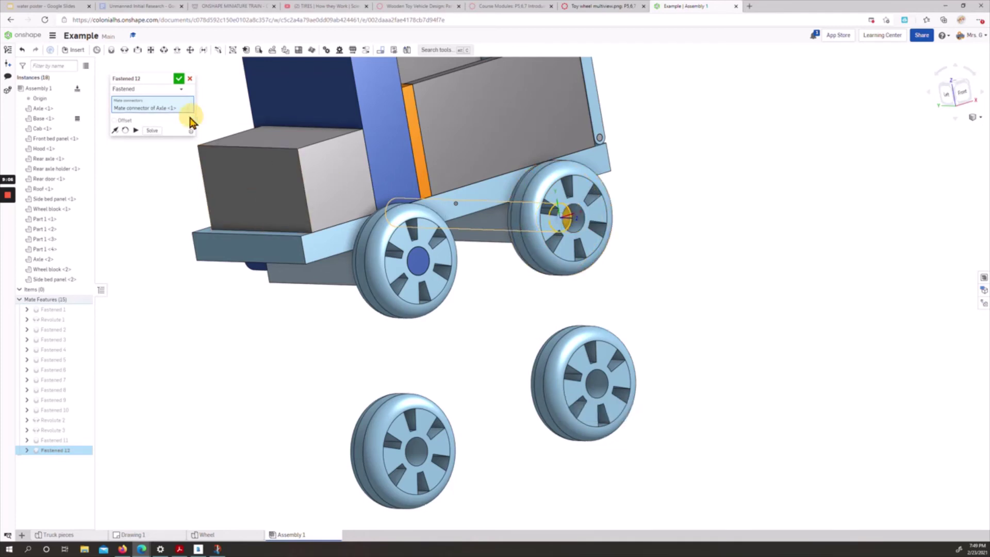
click(583, 228)
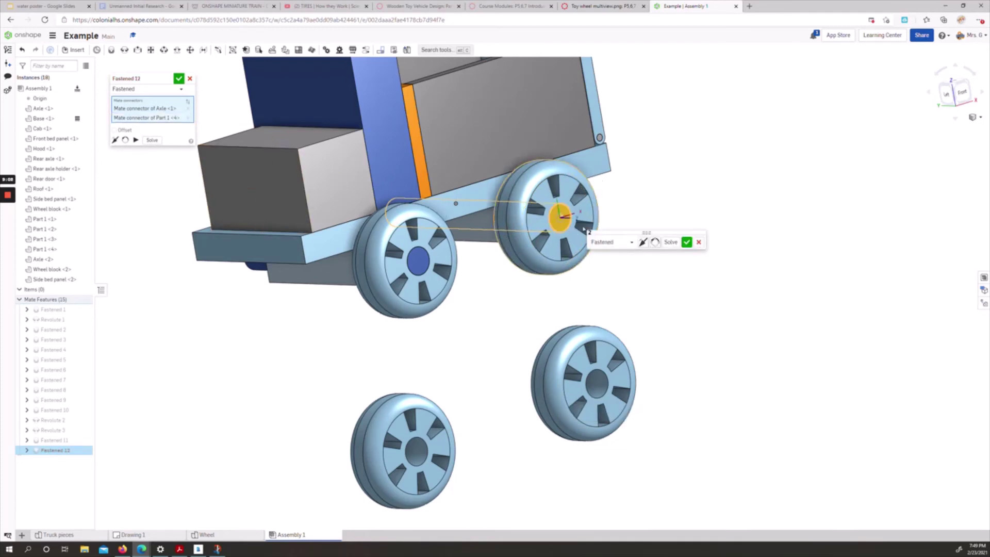
click(687, 243)
Add a Fastened mate joining a loose wheel's outer hub centre to the opposite end of the front axle
right_drag(256, 361, 385, 366)
click(402, 285)
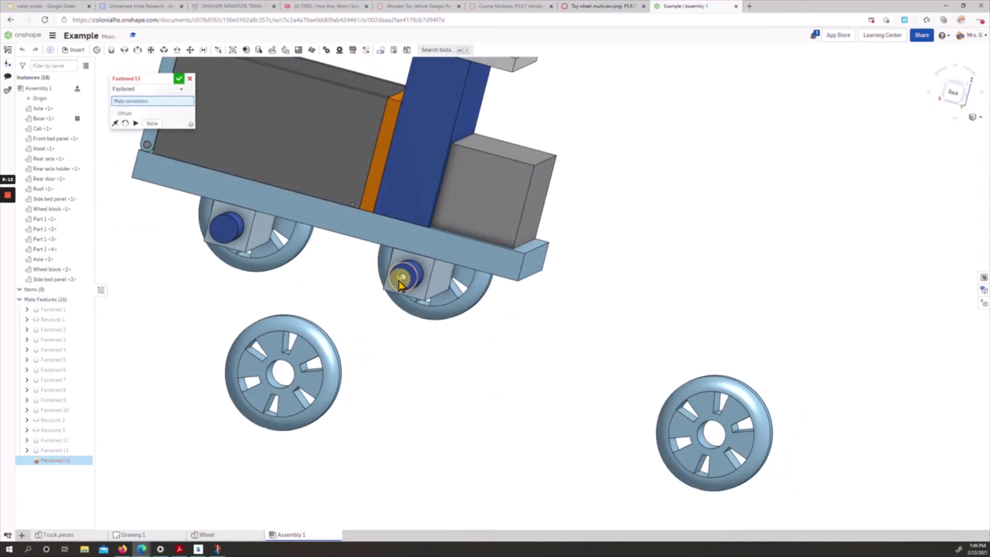
click(712, 435)
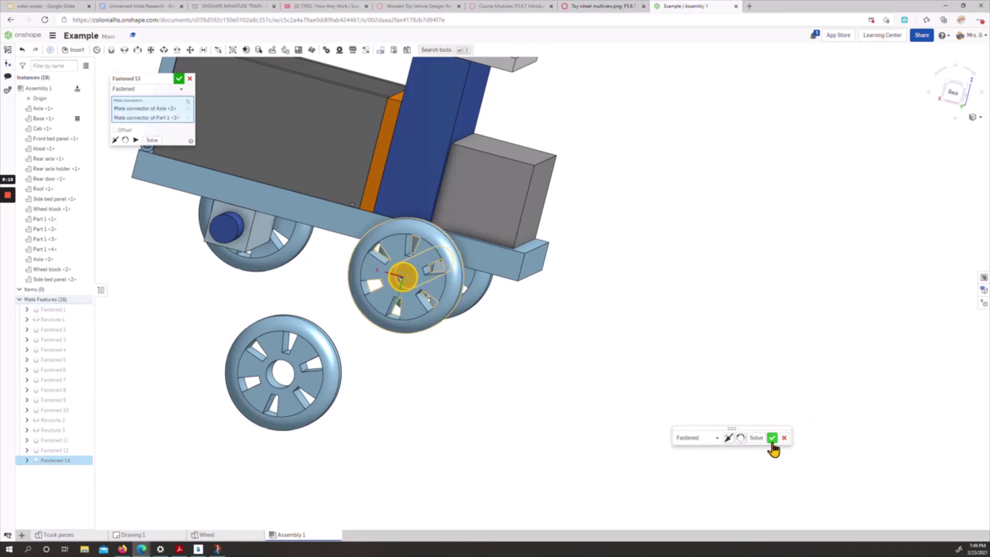
key(Return)
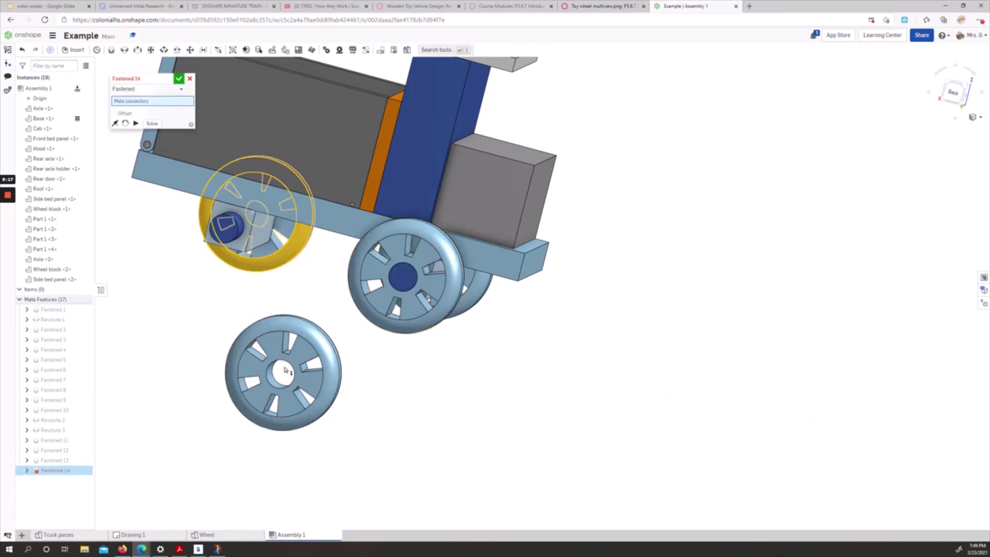
Fasten the last loose wheel's outer hub centre to the free end of the rear axle, discarding the wrongly picked wheel connector
click(252, 213)
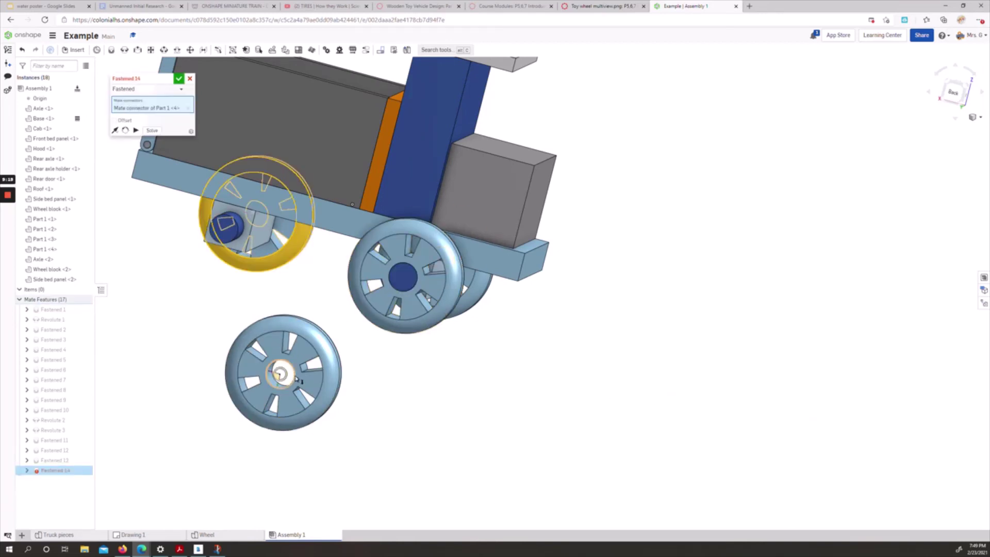
click(188, 108)
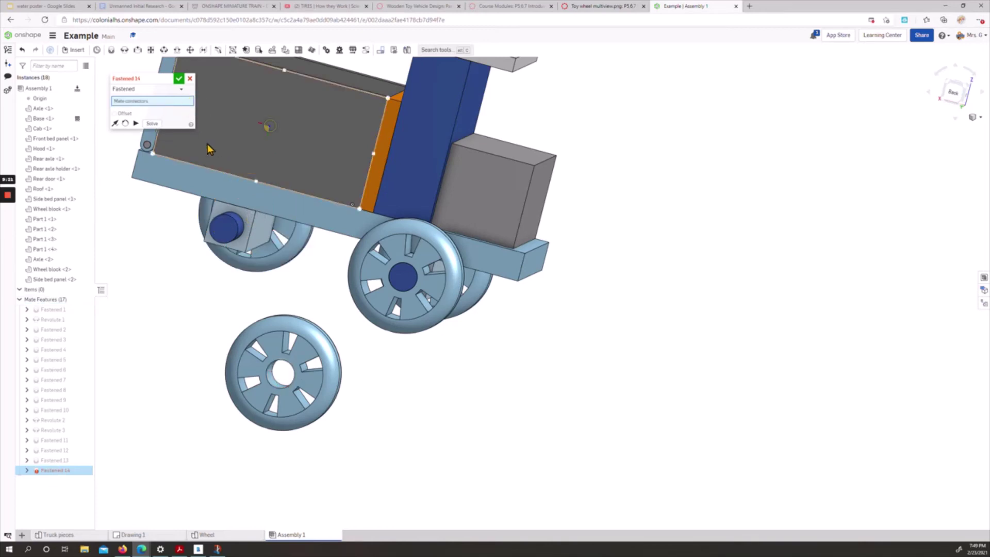
click(223, 229)
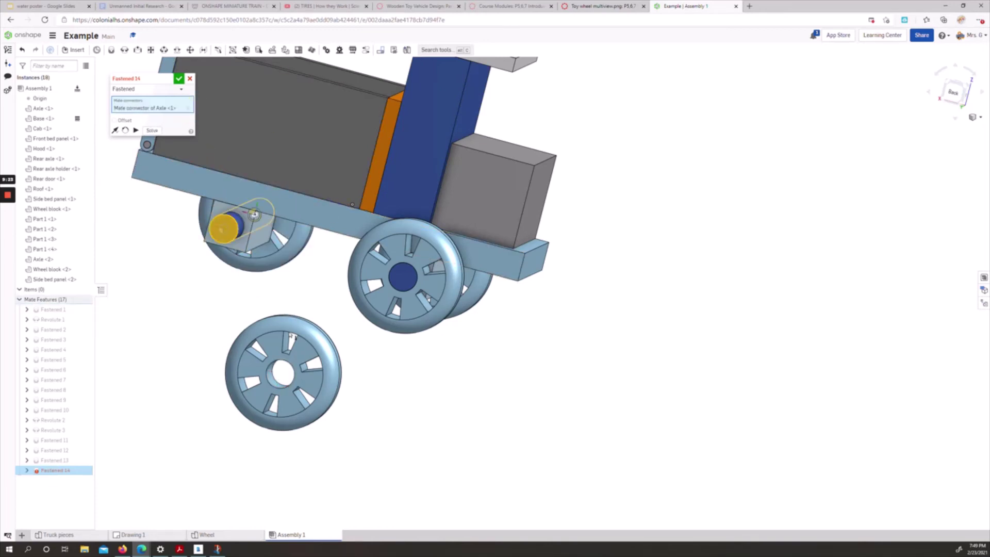
click(285, 381)
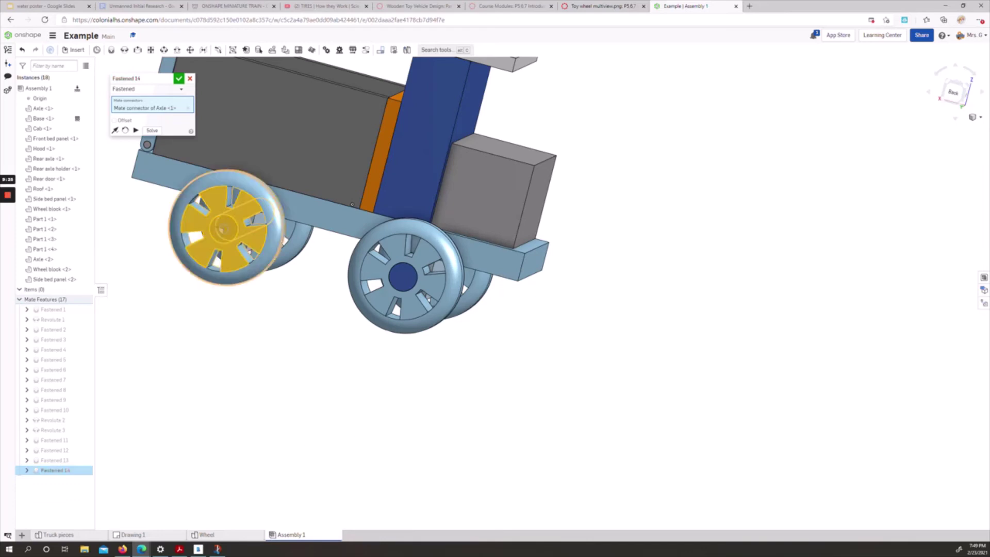
click(179, 78)
View the truck from its front side and turn the rear wheel to test its rotation
scroll(586, 281, down, 3)
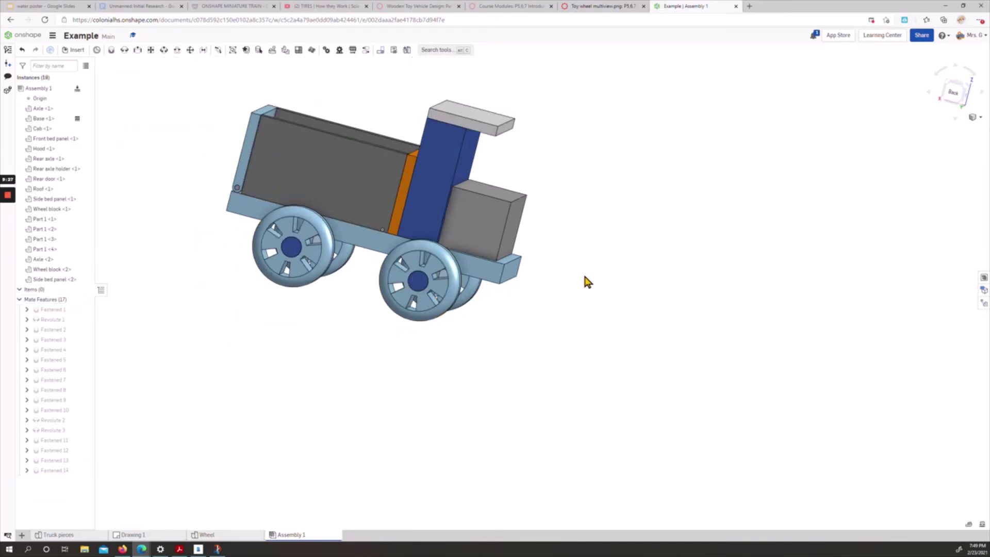
right_drag(586, 281, 435, 272)
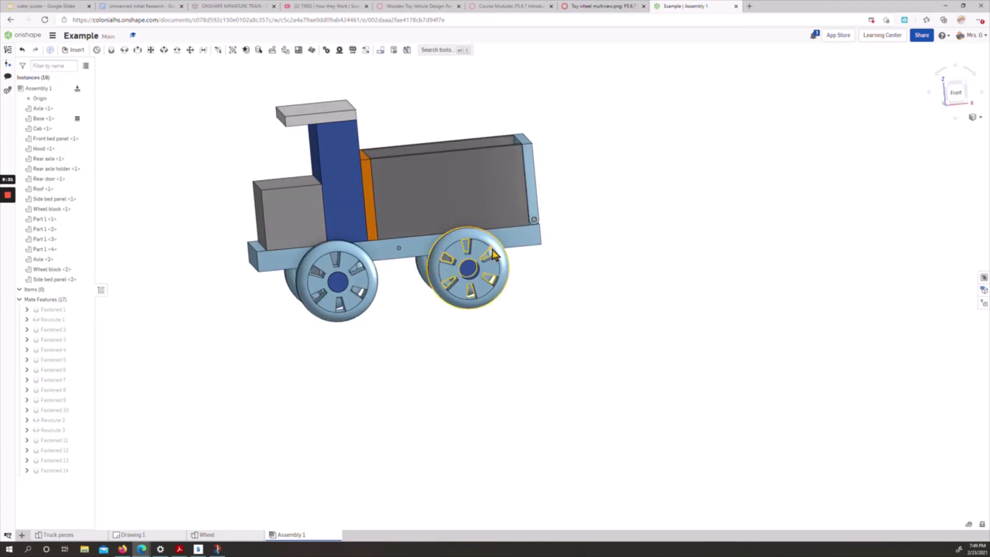
drag(467, 268, 455, 287)
scroll(569, 209, down, 1)
Swing the rear door outward to test its hinge motion, and reset the Revolute 1 mate
scroll(608, 182, up, 3)
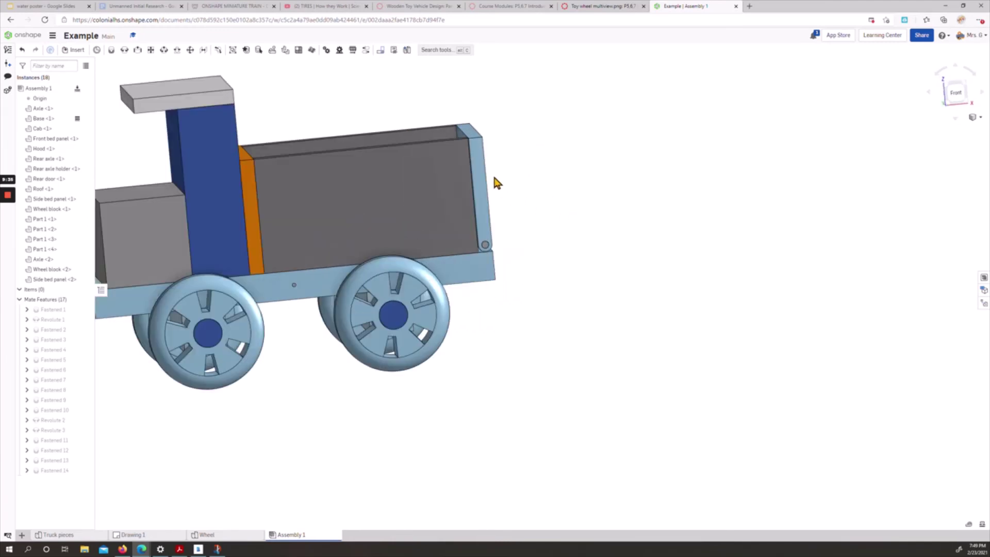
drag(485, 167, 566, 240)
scroll(565, 227, up, 3)
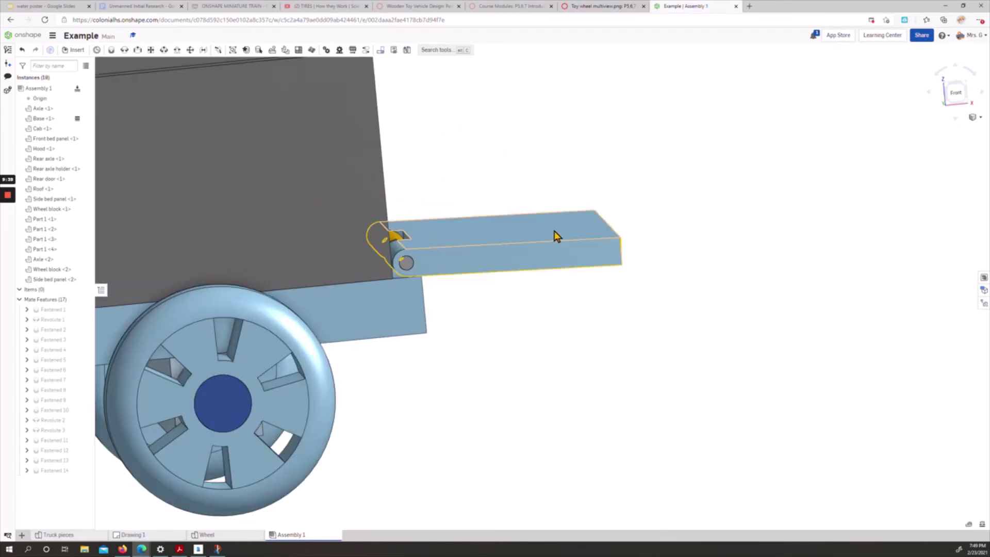
right_drag(672, 262, 645, 268)
drag(438, 347, 77, 338)
right_click(55, 328)
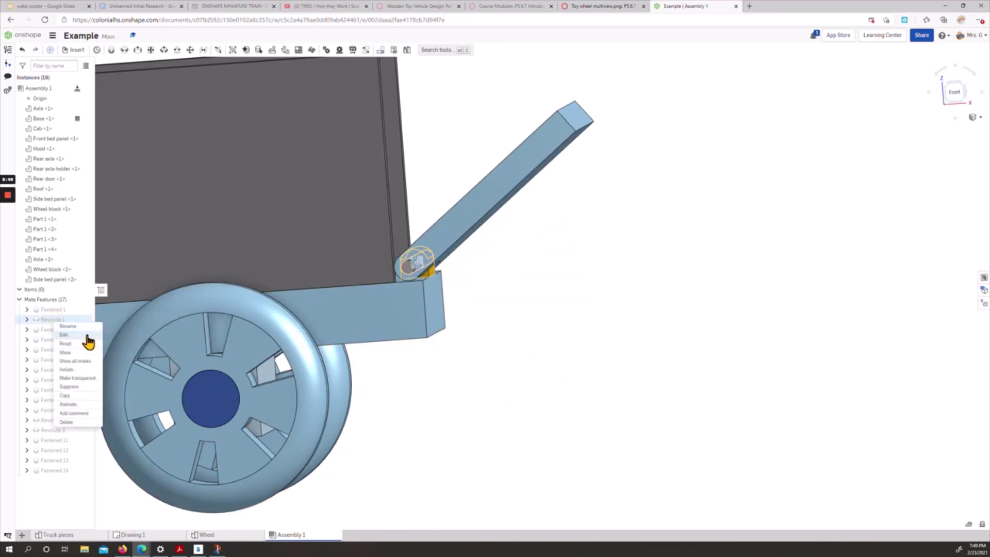
click(77, 349)
Enable limits on the rear door's Revolute 1 mate with minimum 0 deg and maximum 90 deg, animate the motion and accept
right_click(60, 327)
click(111, 321)
middle_drag(546, 281, 607, 355)
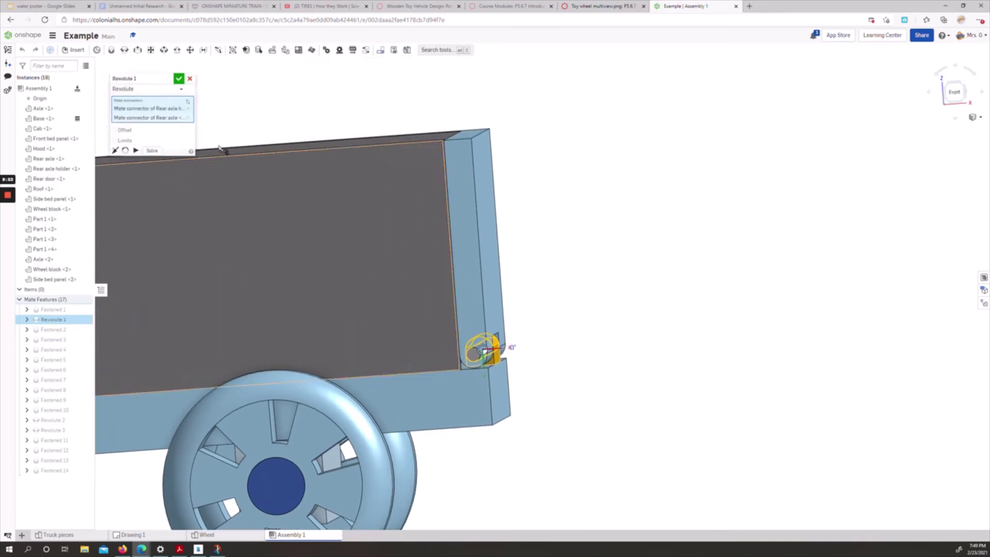
click(127, 146)
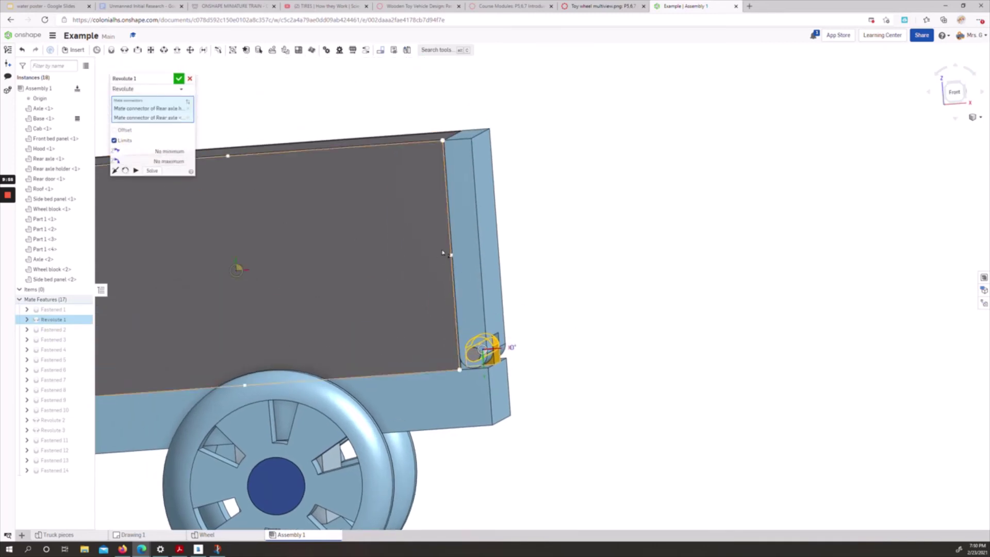
mouse_move(664, 321)
right_down()
mouse_move(641, 325)
mouse_move(666, 327)
right_up()
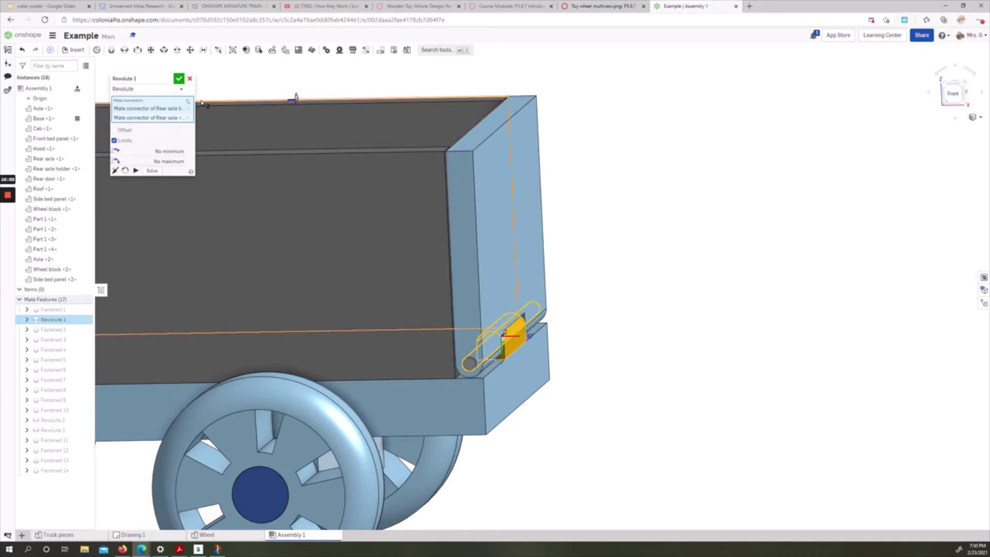
click(163, 151)
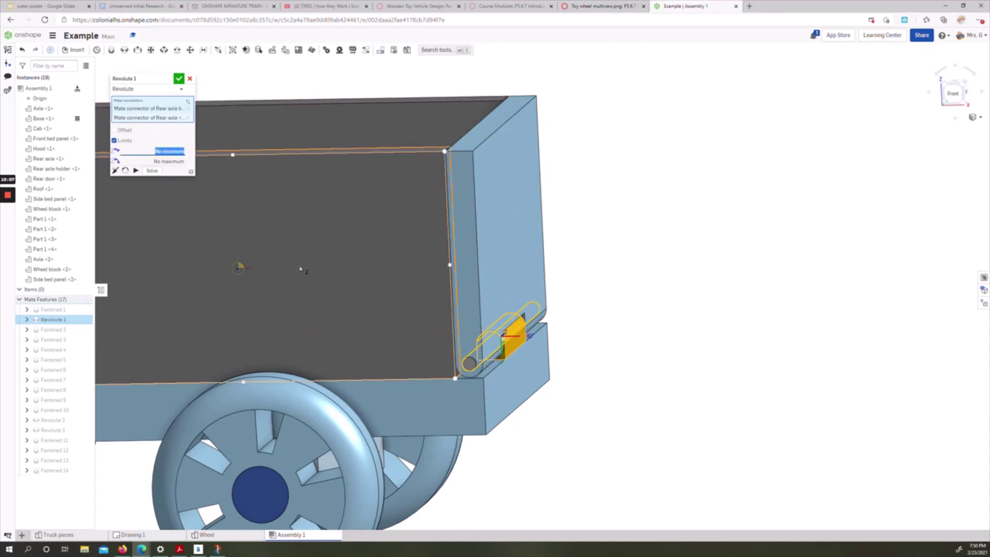
mouse_move(641, 336)
right_down()
mouse_move(648, 313)
mouse_move(650, 331)
right_up()
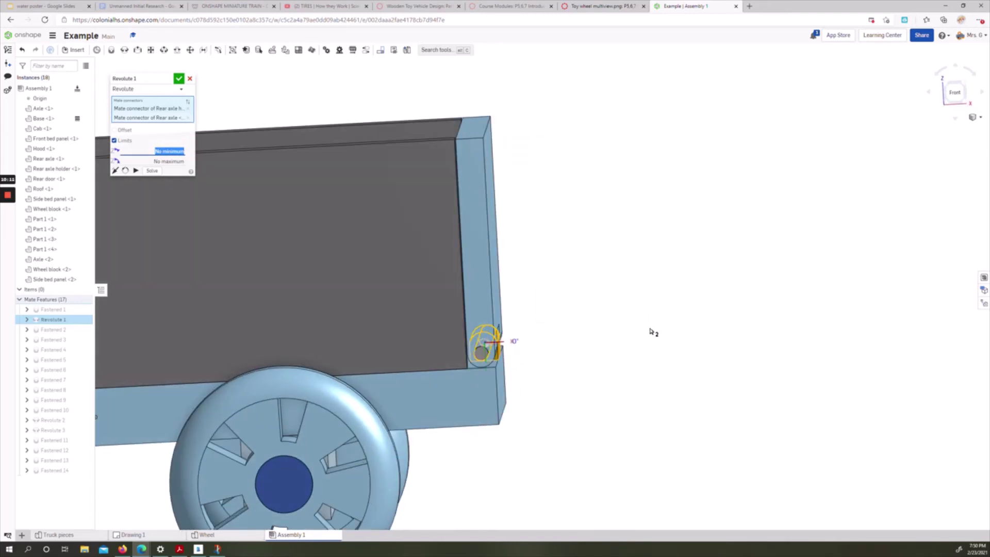
key(Tab)
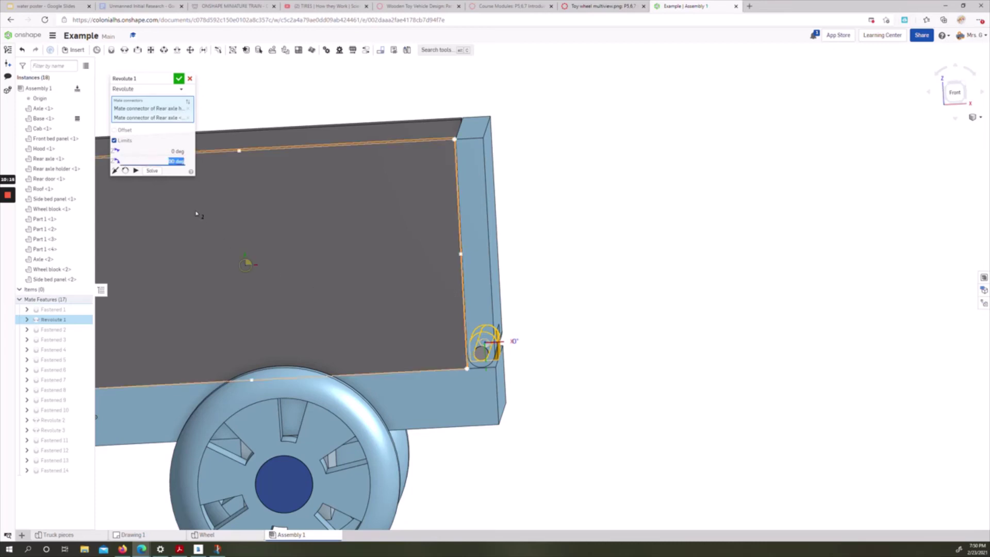
click(134, 171)
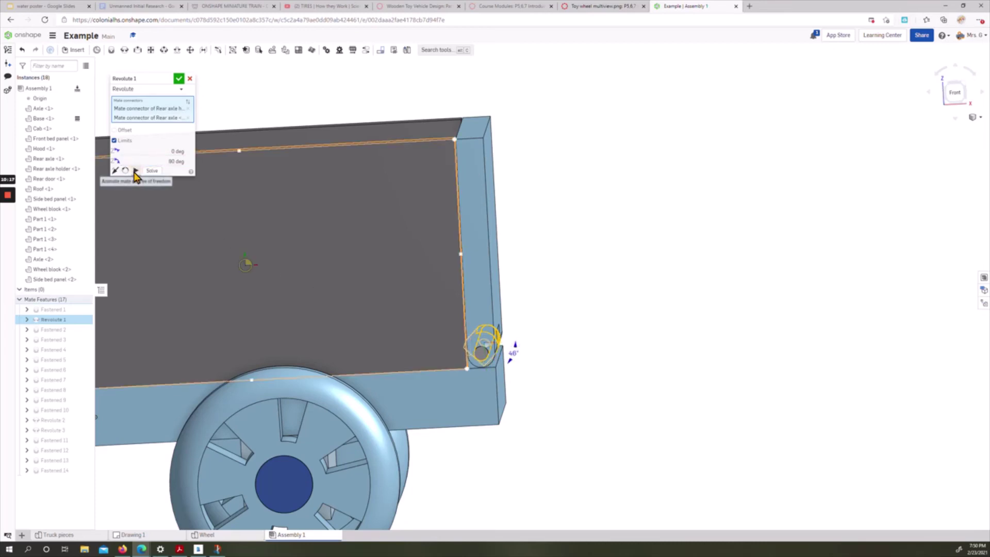
scroll(516, 407, up, 3)
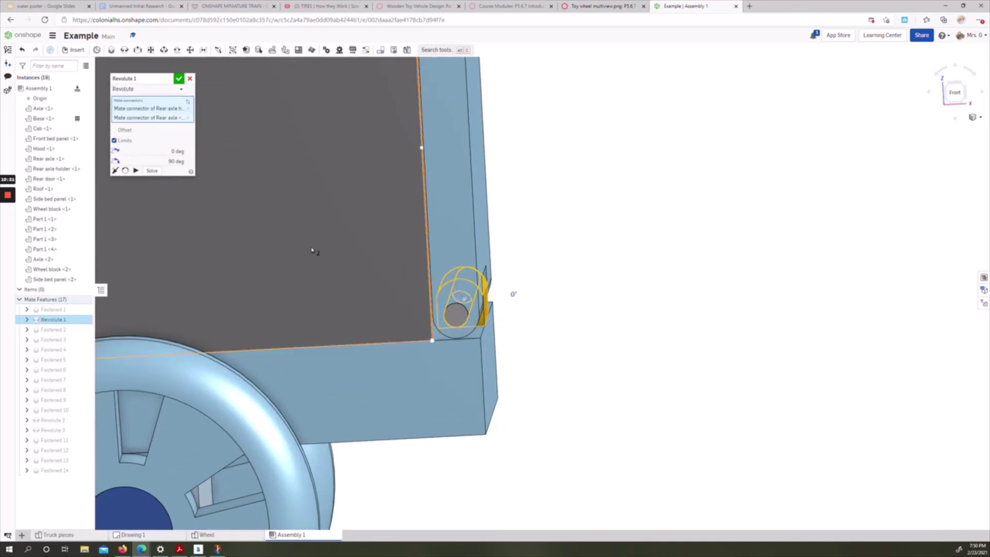
click(178, 79)
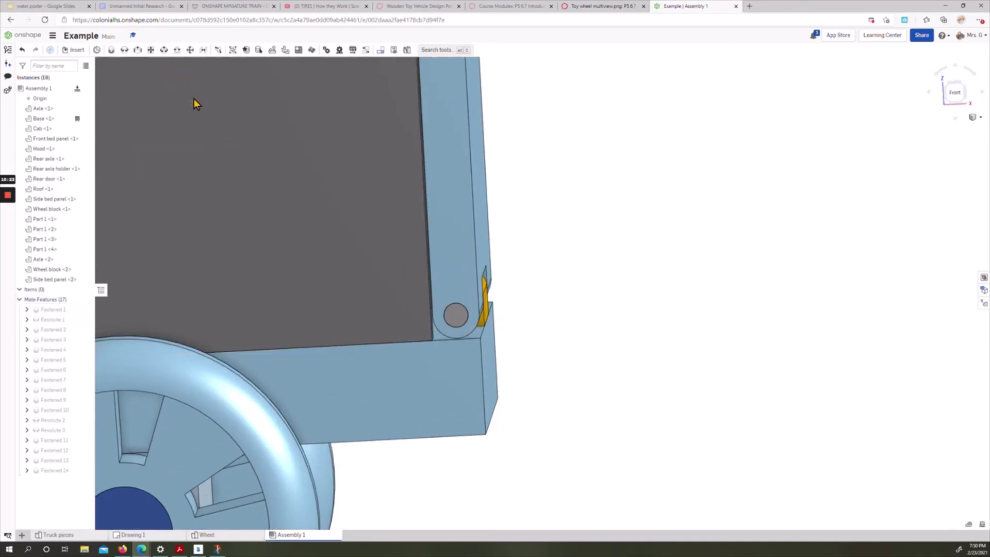
Swing the rear door about its hinge to check which direction the limits allow
scroll(498, 210, down, 3)
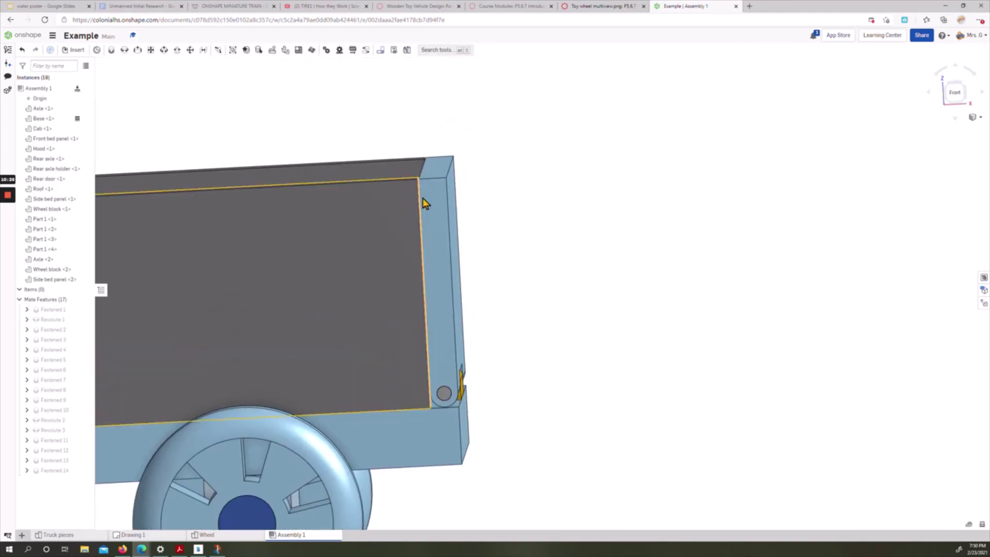
click(476, 216)
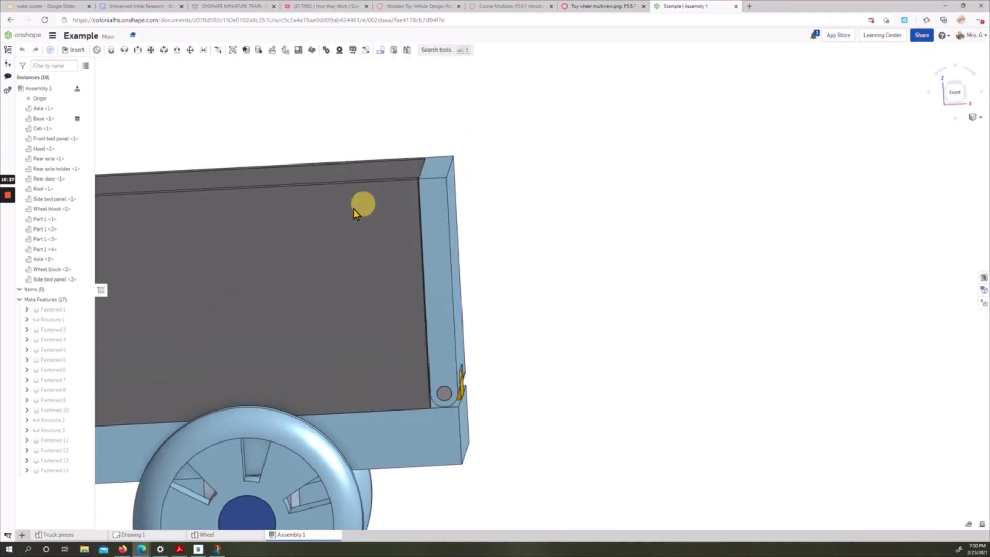
drag(433, 214, 363, 299)
click(617, 329)
scroll(591, 292, up, 5)
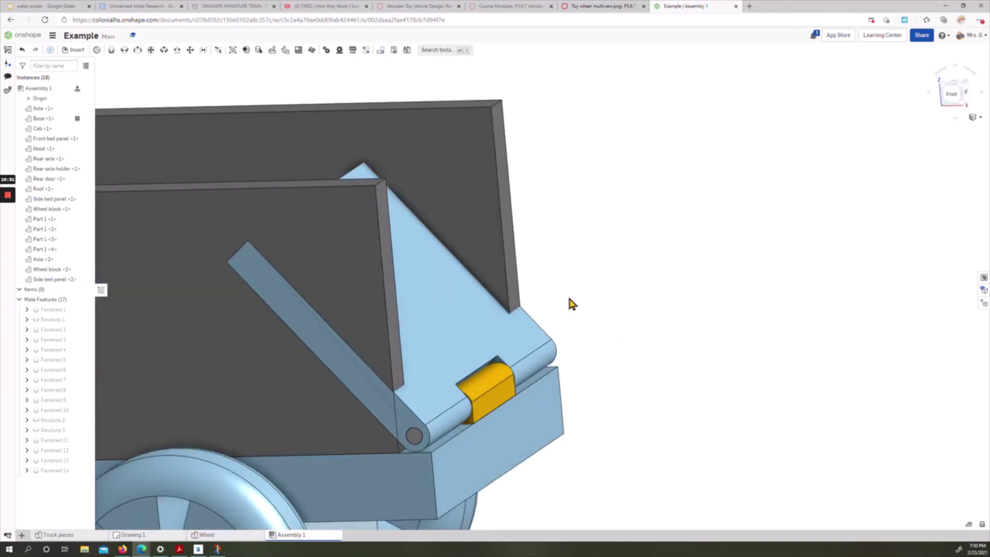
right_drag(569, 299, 539, 295)
drag(387, 250, 345, 146)
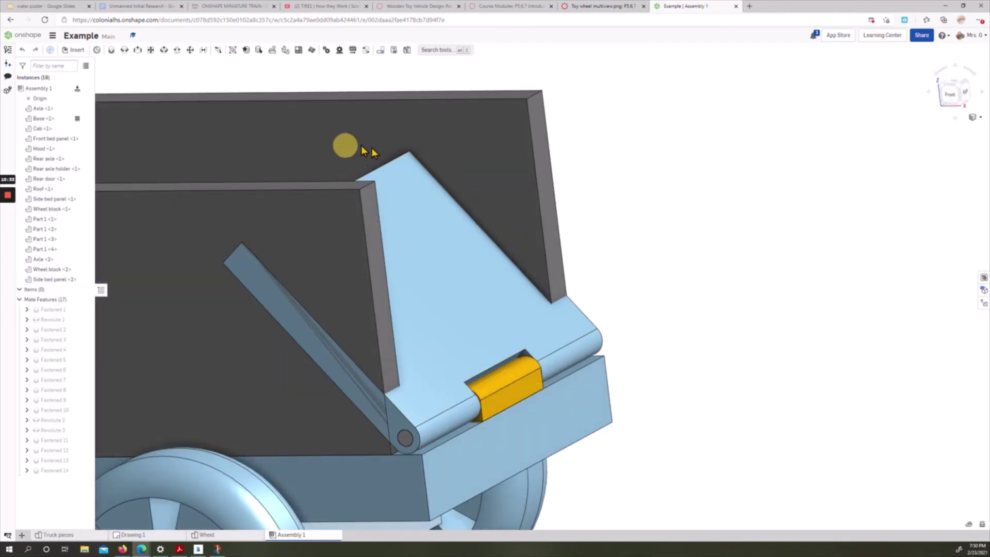
Change the Revolute 1 limits to minimum -90 deg and maximum 0 deg and accept the mate
double_click(50, 321)
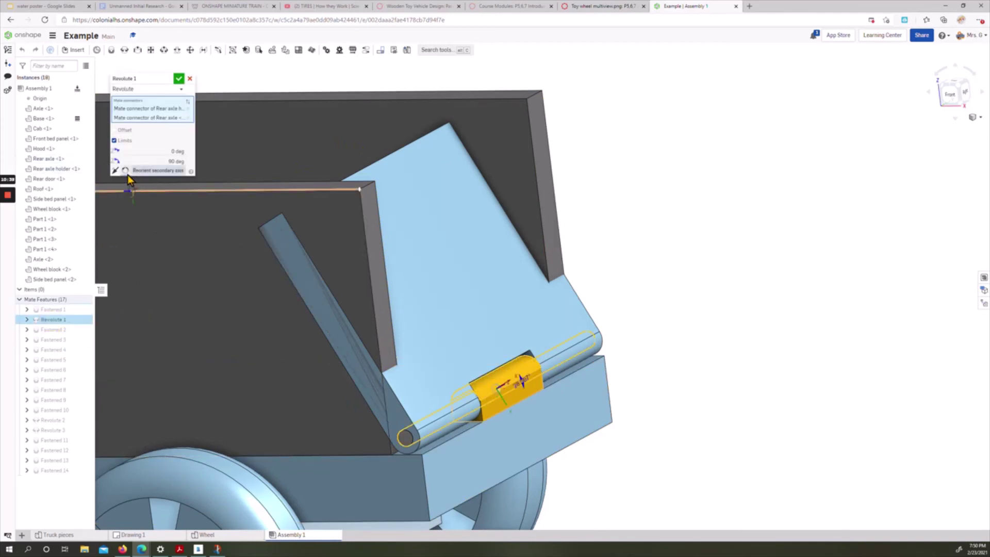
click(164, 162)
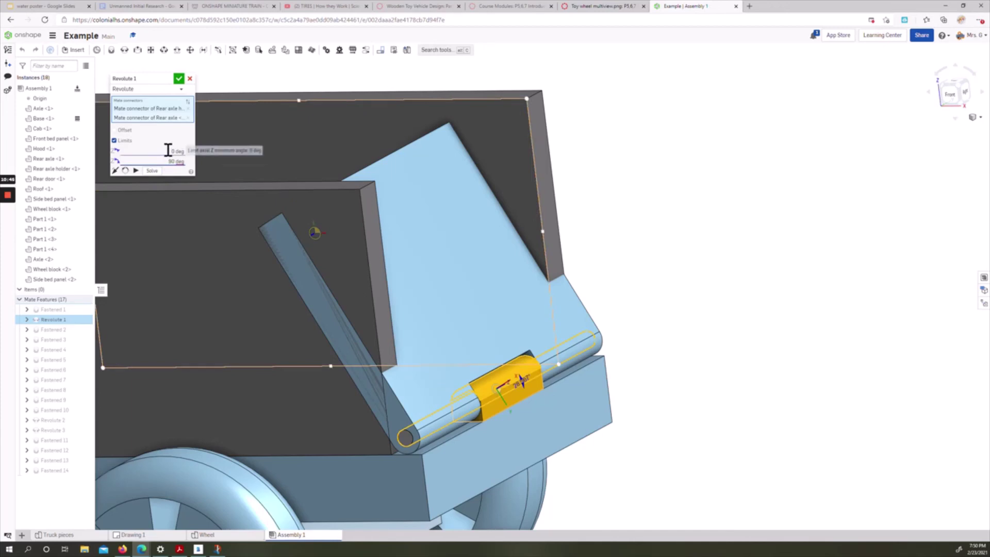
click(171, 151)
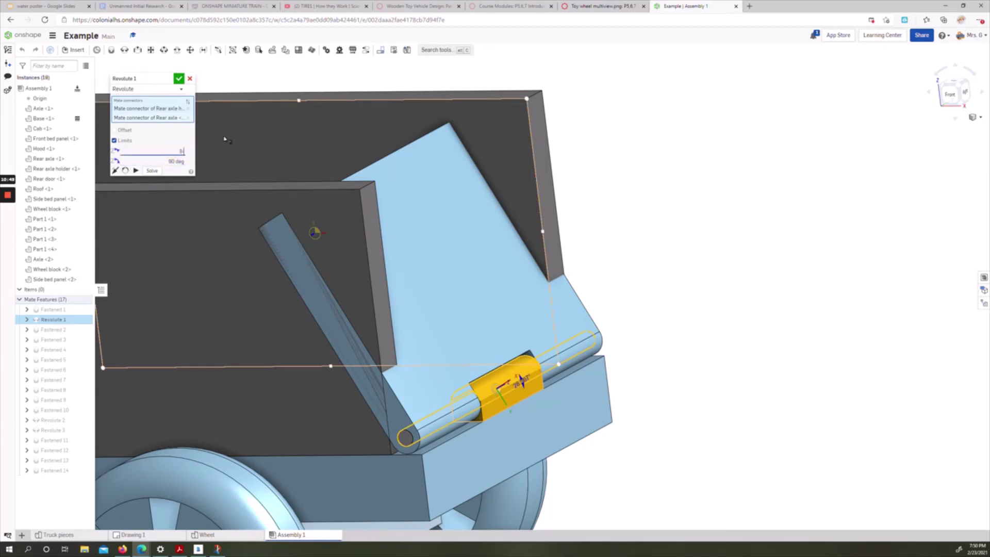
text(-90)
key(Tab)
text(0)
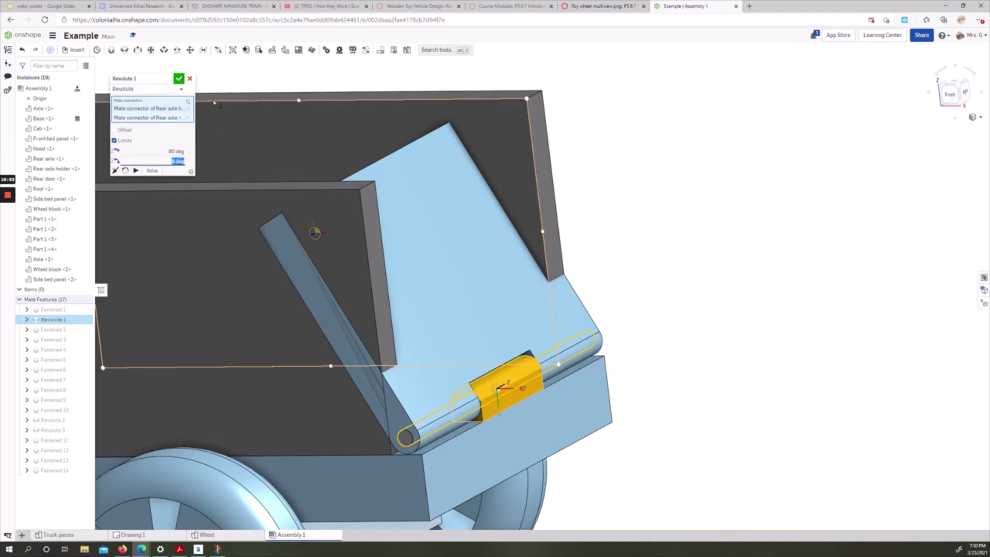
click(179, 78)
Swing the rear door outward from the truck bed to test the new rotation limits
scroll(654, 286, down, 2)
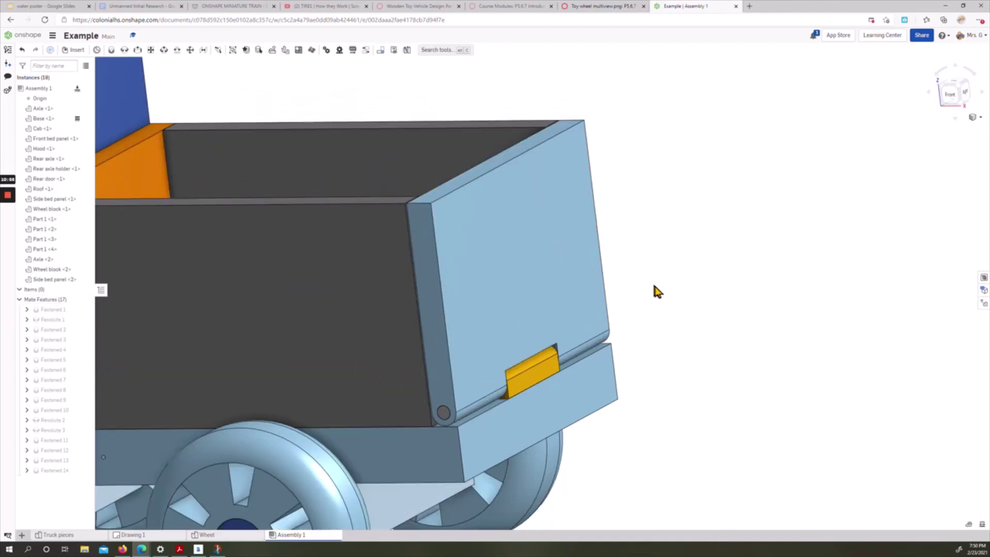
middle_drag(660, 289, 681, 261)
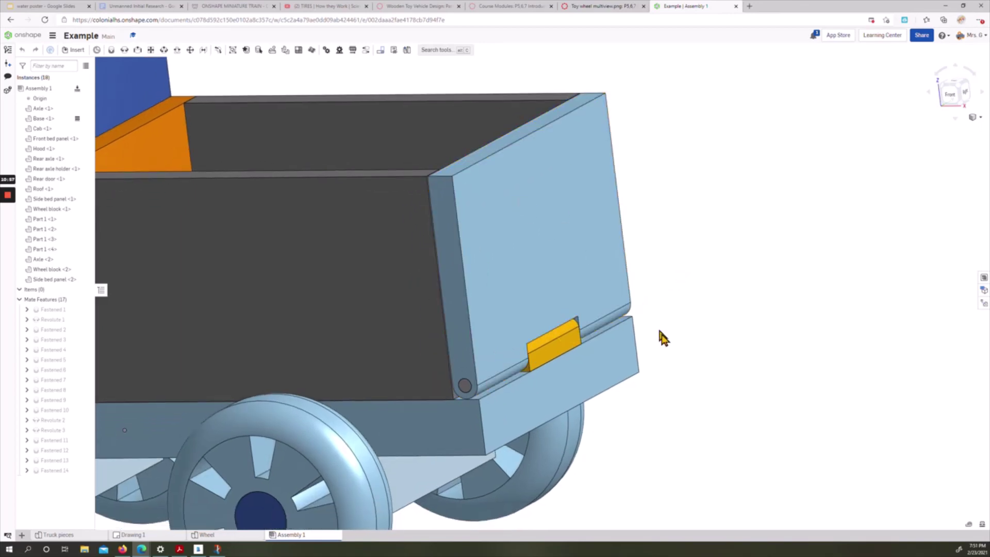
drag(471, 161, 643, 246)
scroll(638, 288, down, 2)
mouse_move(683, 252)
right_down()
mouse_move(701, 251)
mouse_move(692, 252)
right_up()
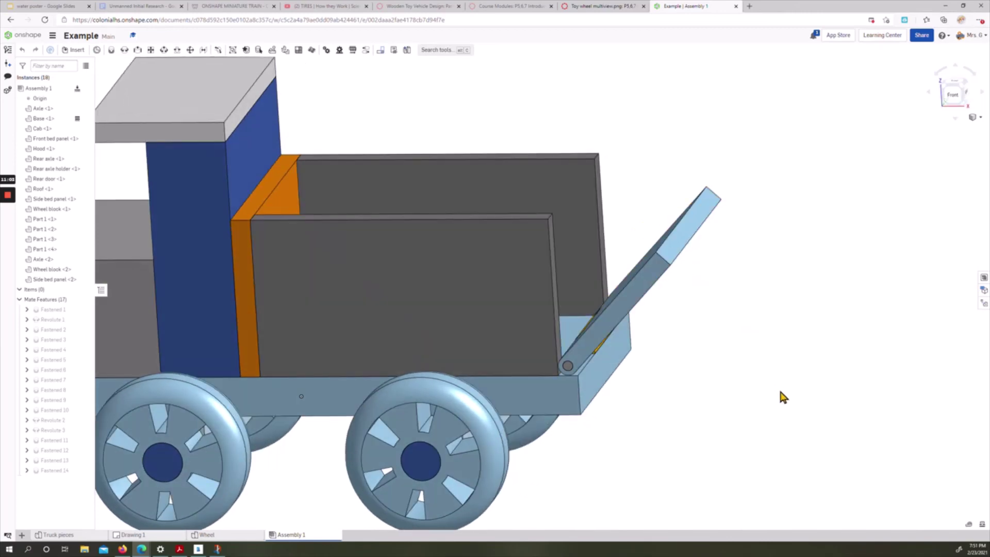
Swing the rear door down to its fully open position and back up to closed to check the rotation limits
drag(680, 239, 713, 317)
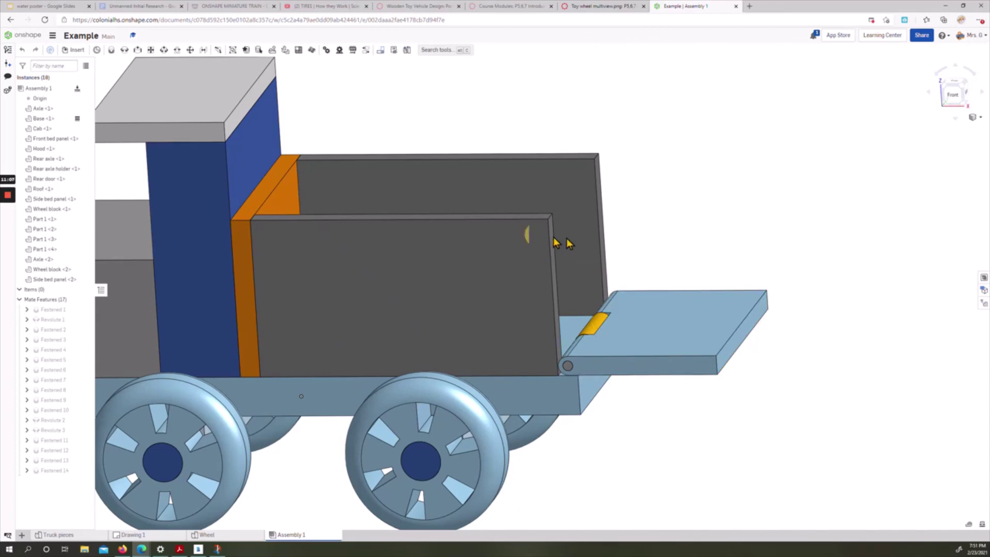
drag(708, 295, 713, 340)
scroll(536, 230, down, 3)
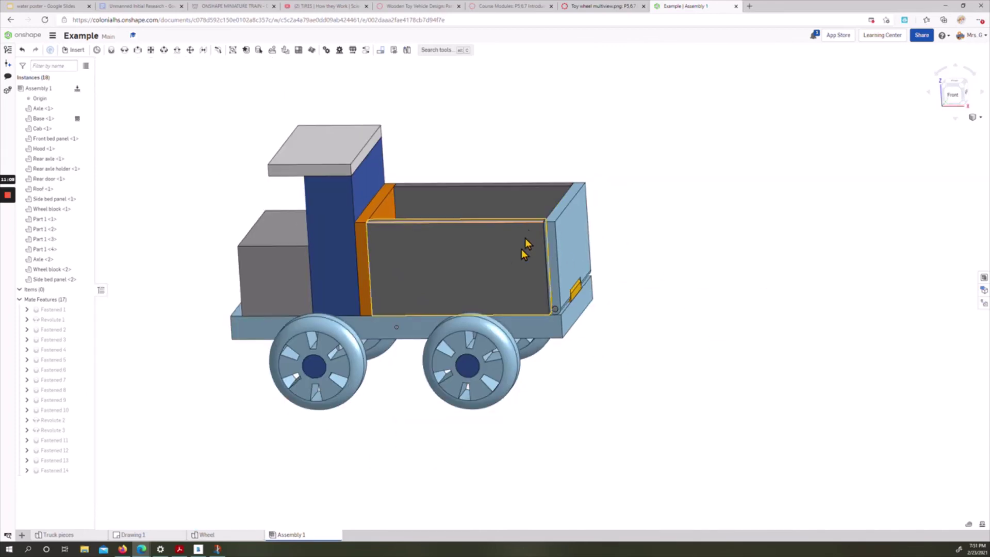
Examine the assembled truck from several angles and return to an isometric view
middle_drag(515, 256, 647, 257)
right_drag(453, 359, 553, 306)
click(955, 89)
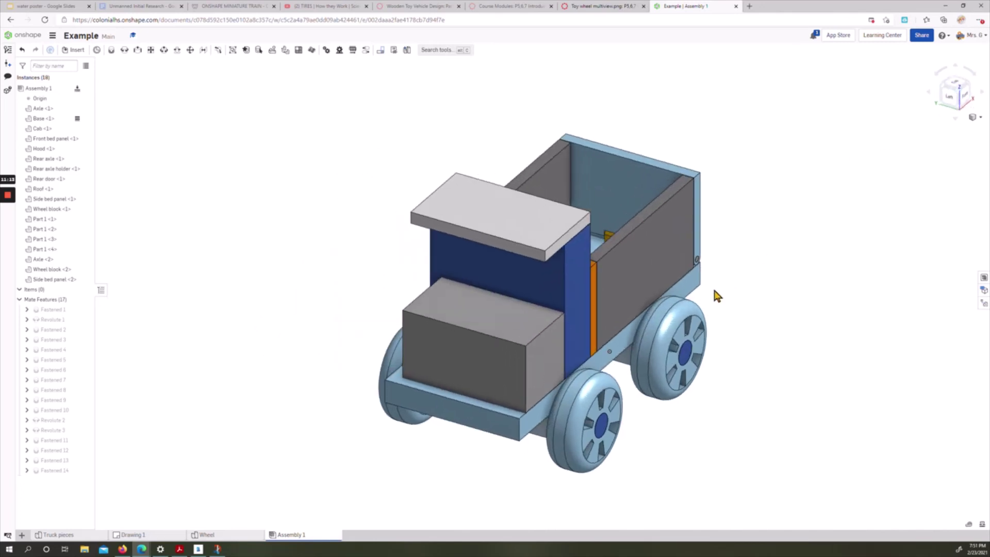
middle_drag(651, 343, 618, 275)
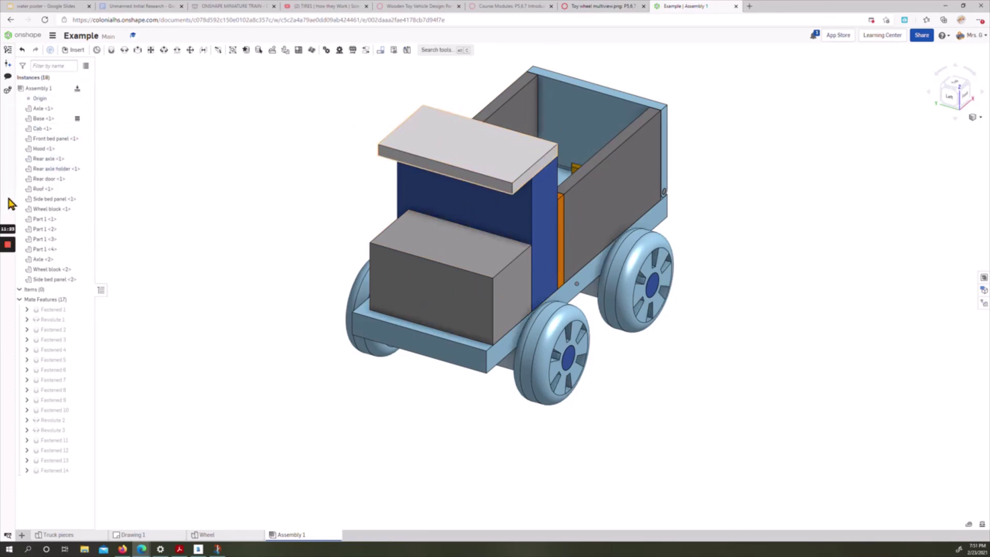
mouse_move(9, 254)
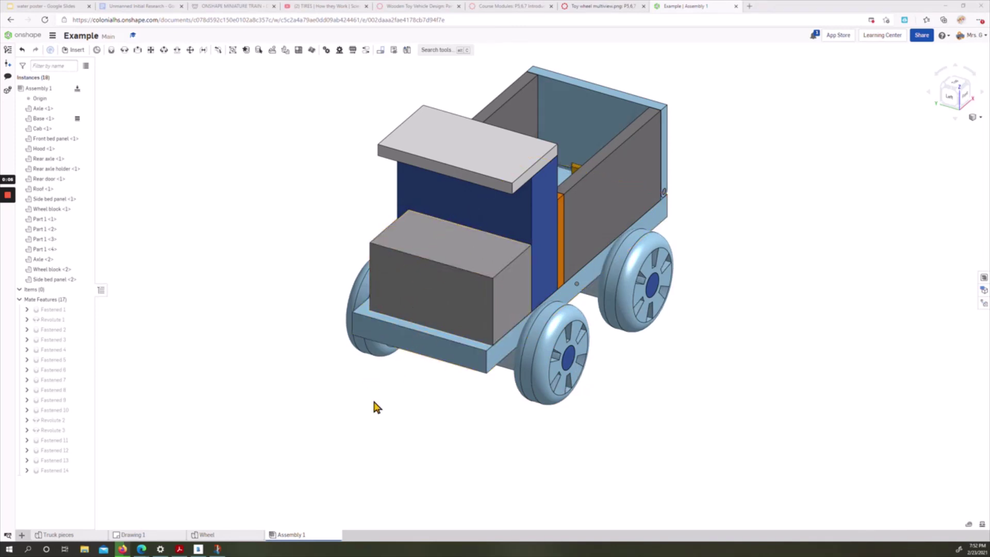
right_drag(375, 407, 398, 290)
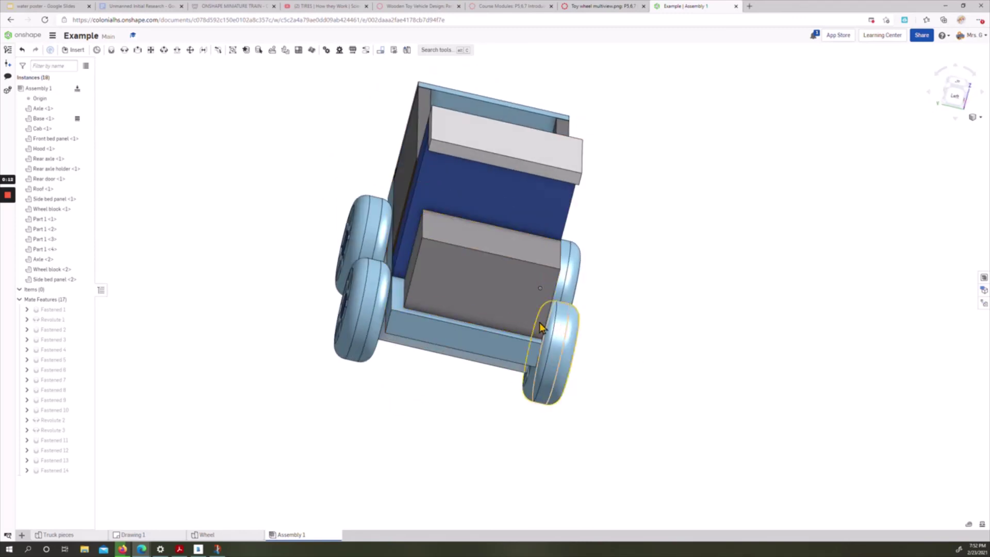
click(967, 93)
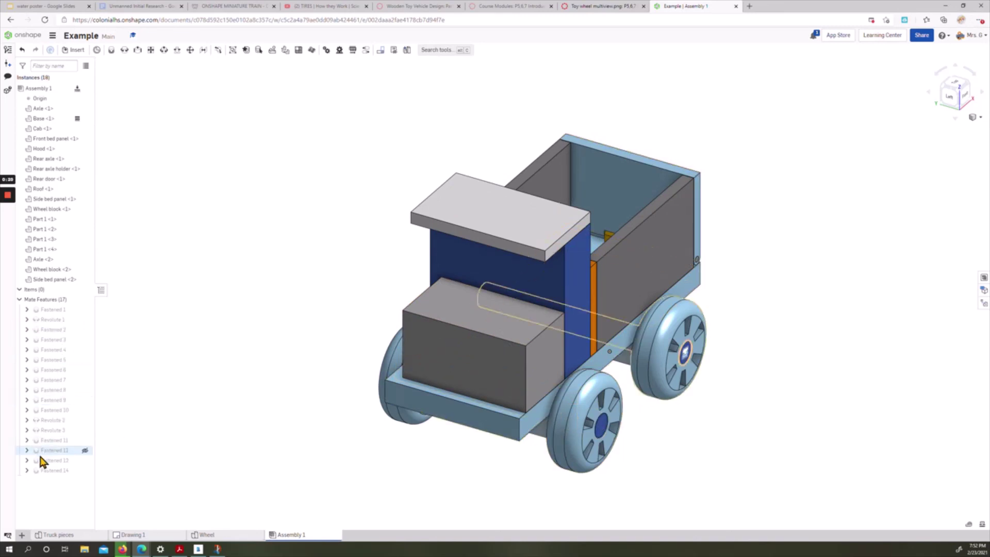
Edit the Fastened 7 mate between the cab and the hood and enable its offset
right_click(50, 413)
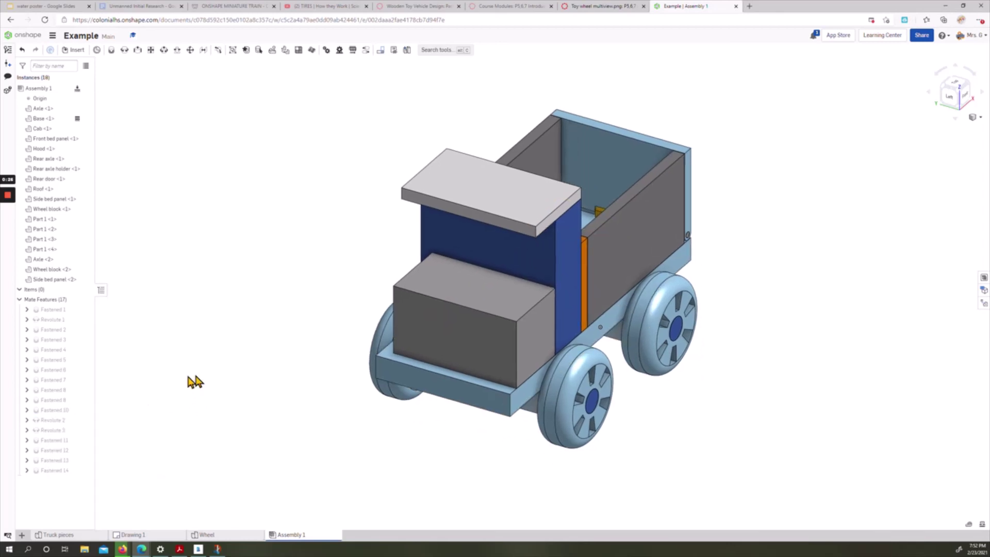
double_click(47, 381)
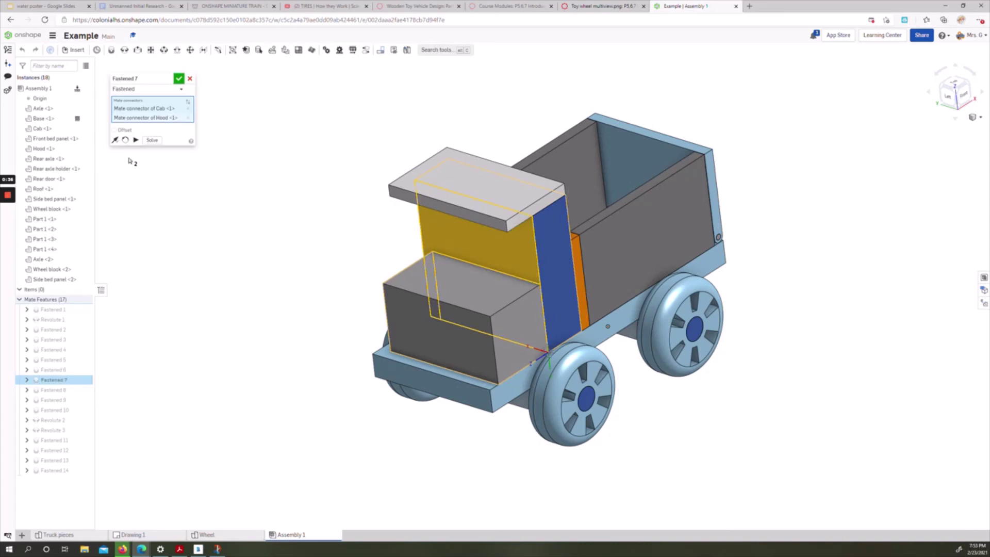
click(117, 133)
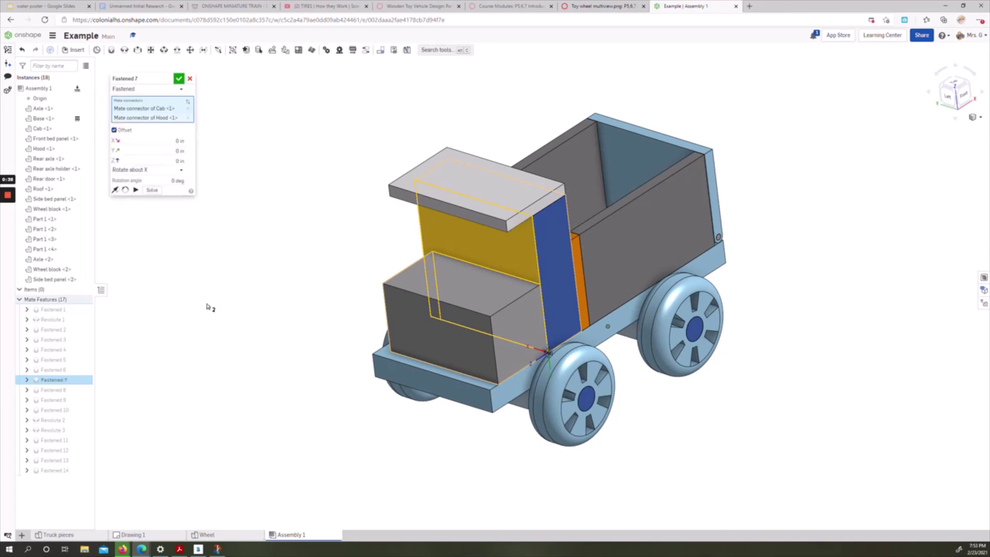
mouse_move(208, 304)
right_down()
mouse_move(242, 305)
mouse_move(233, 309)
right_up()
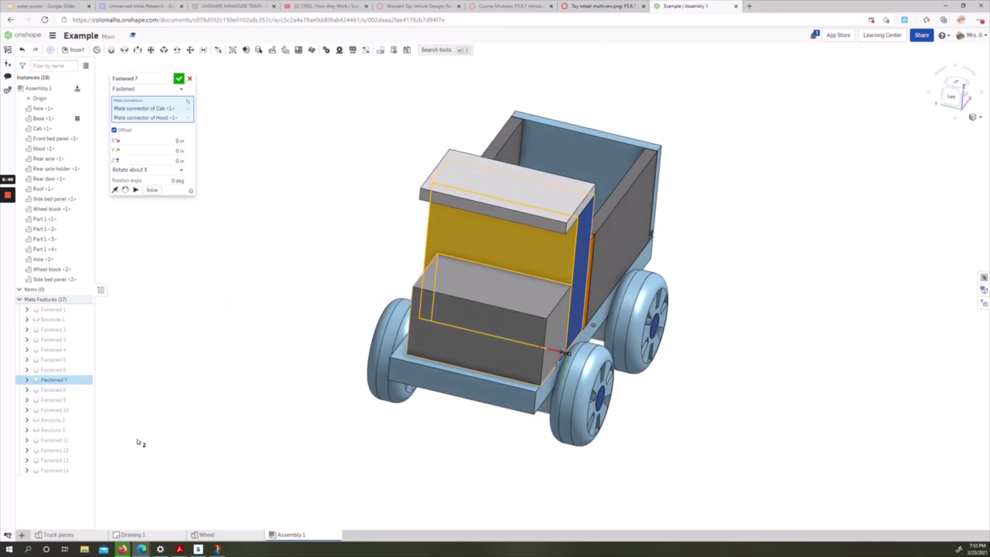
Check the hood's depth in Extrude 2 of the Truck pieces, cancel without changes and return to Assembly 1
click(98, 535)
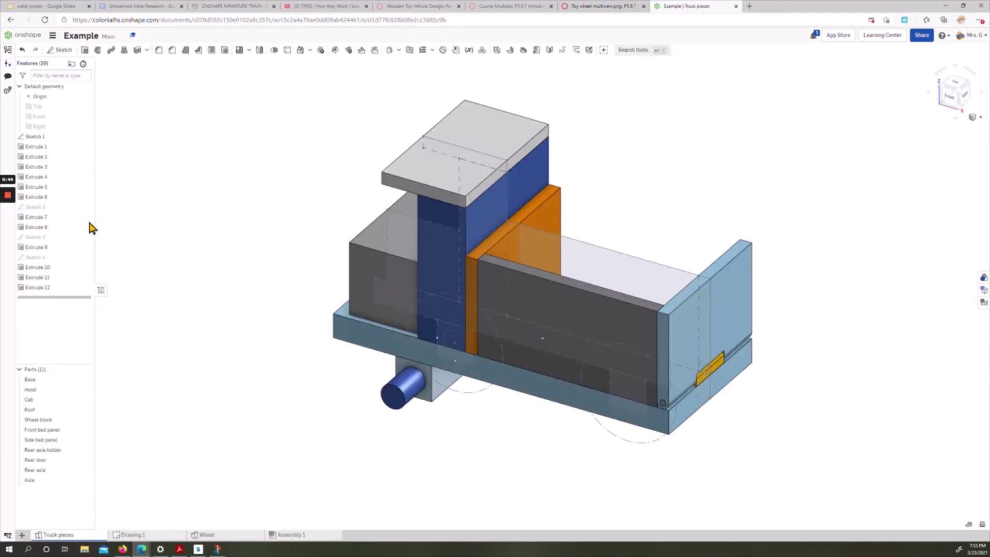
double_click(41, 157)
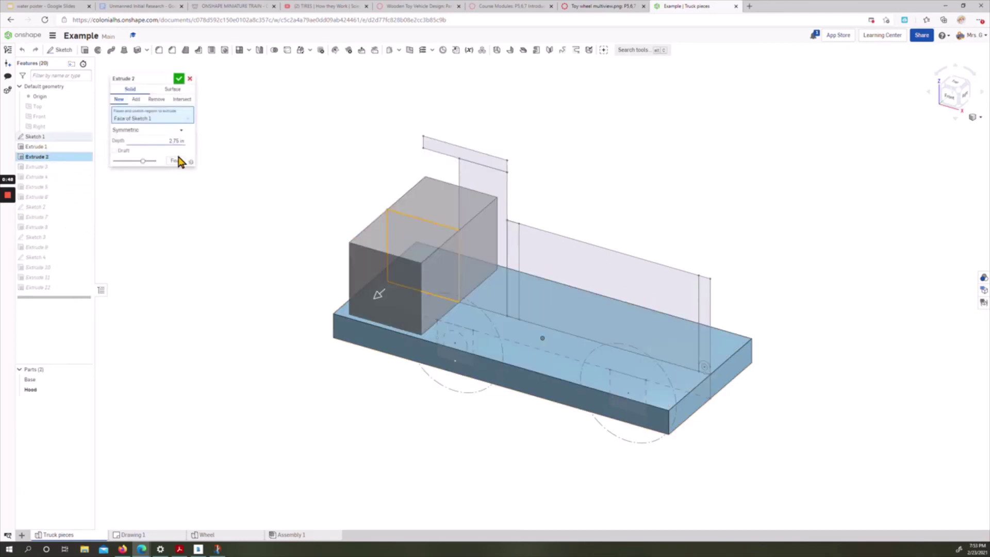
click(190, 78)
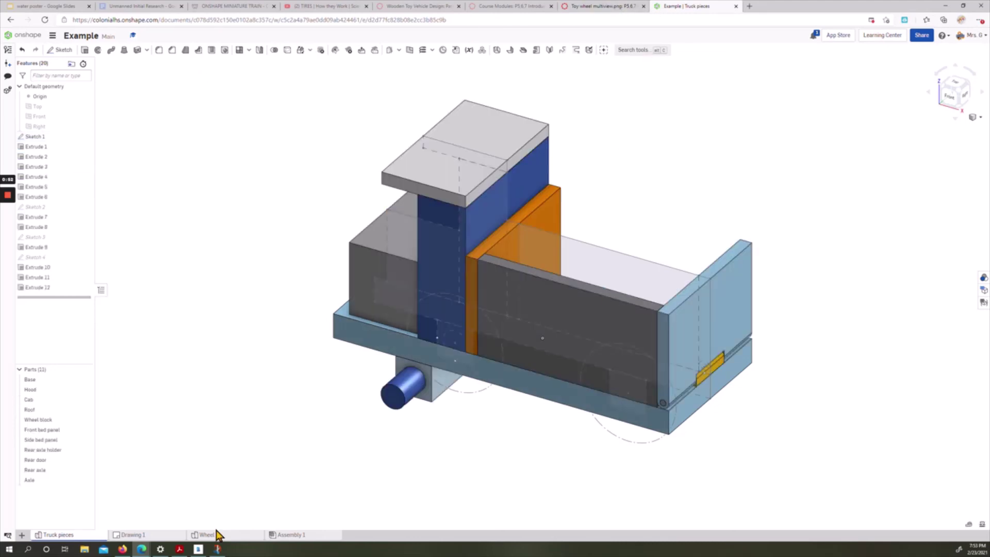
click(291, 535)
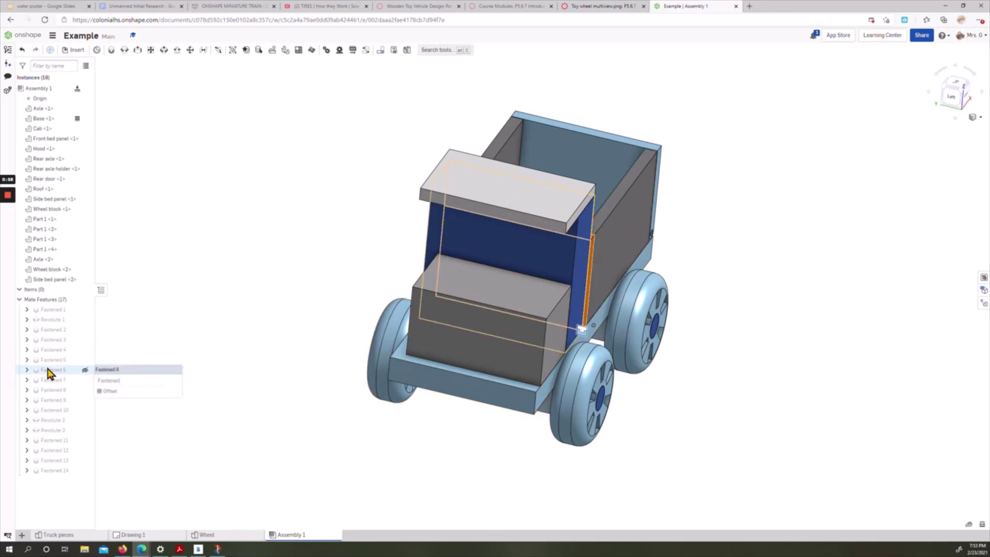
Set the X offset of the Fastened 7 mate to -(0.35/2) in to centre the hood on the cab, and accept the mate
right_click(41, 380)
click(119, 380)
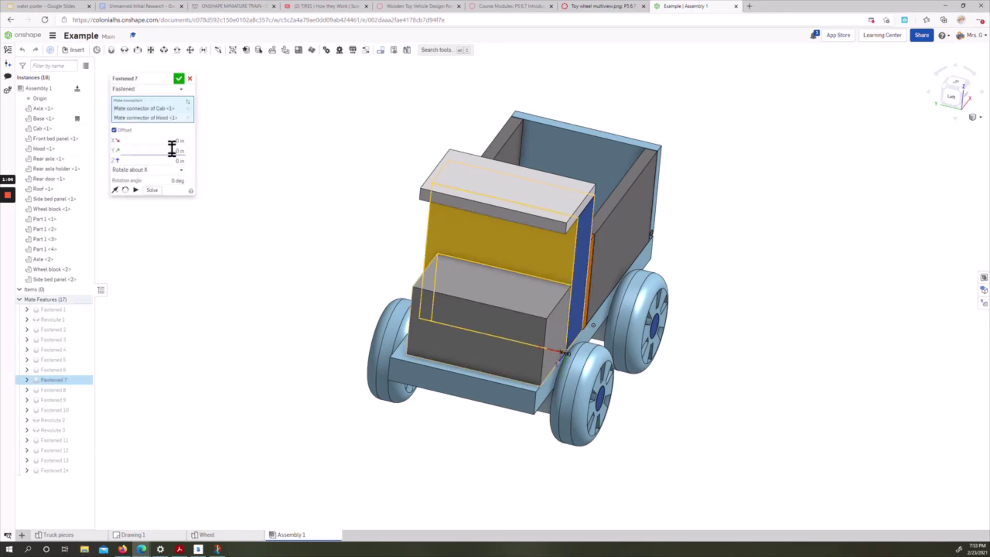
click(178, 140)
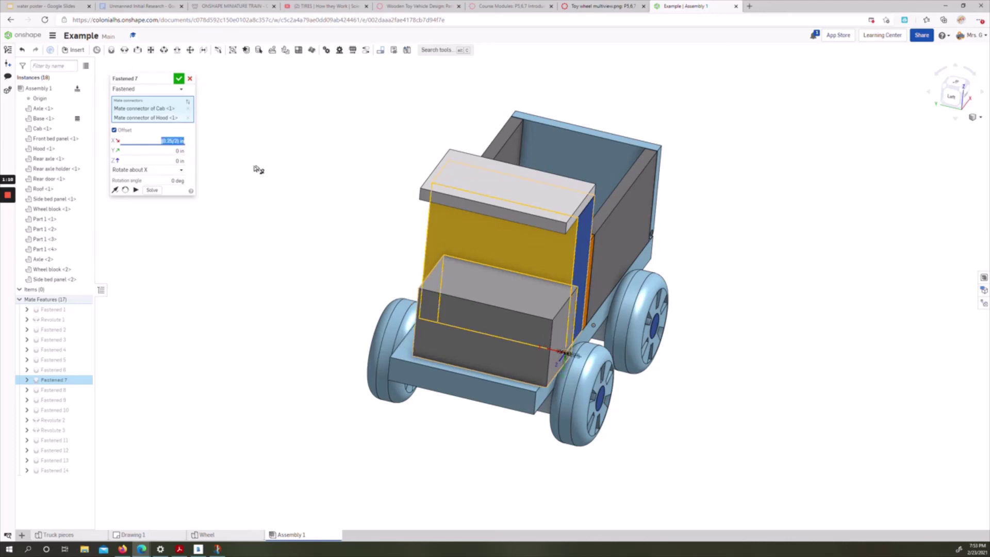
click(160, 140)
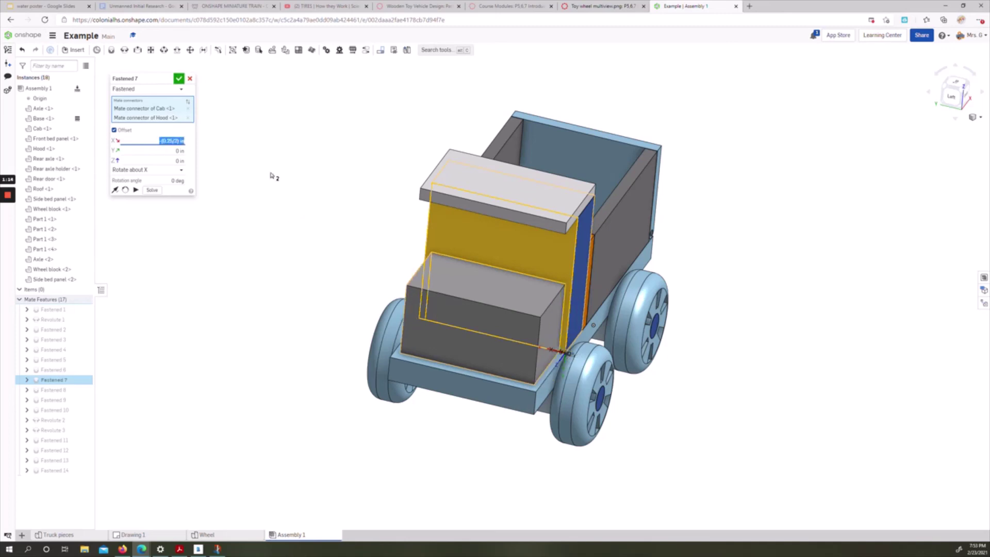
click(179, 79)
right_drag(215, 303, 183, 289)
right_drag(217, 181, 206, 188)
mouse_move(10, 194)
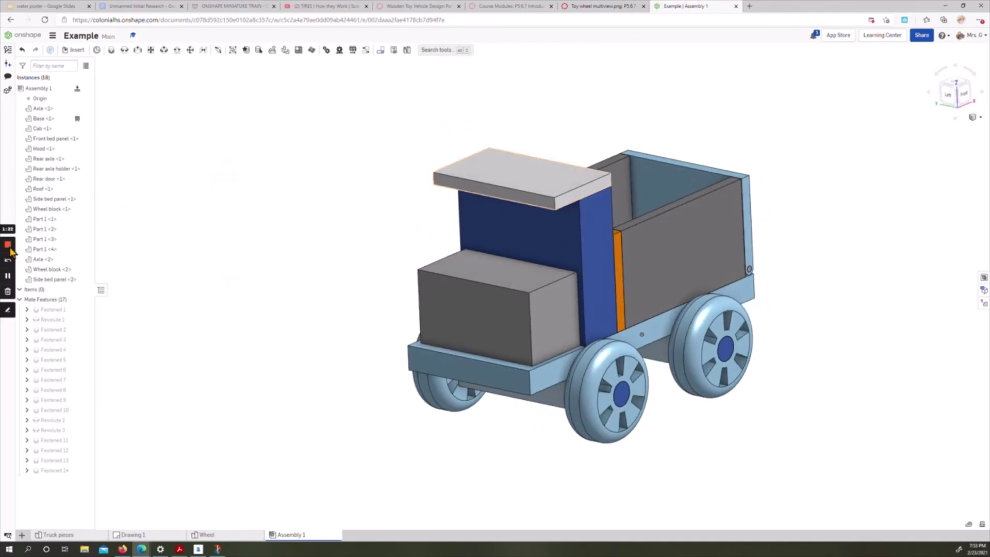